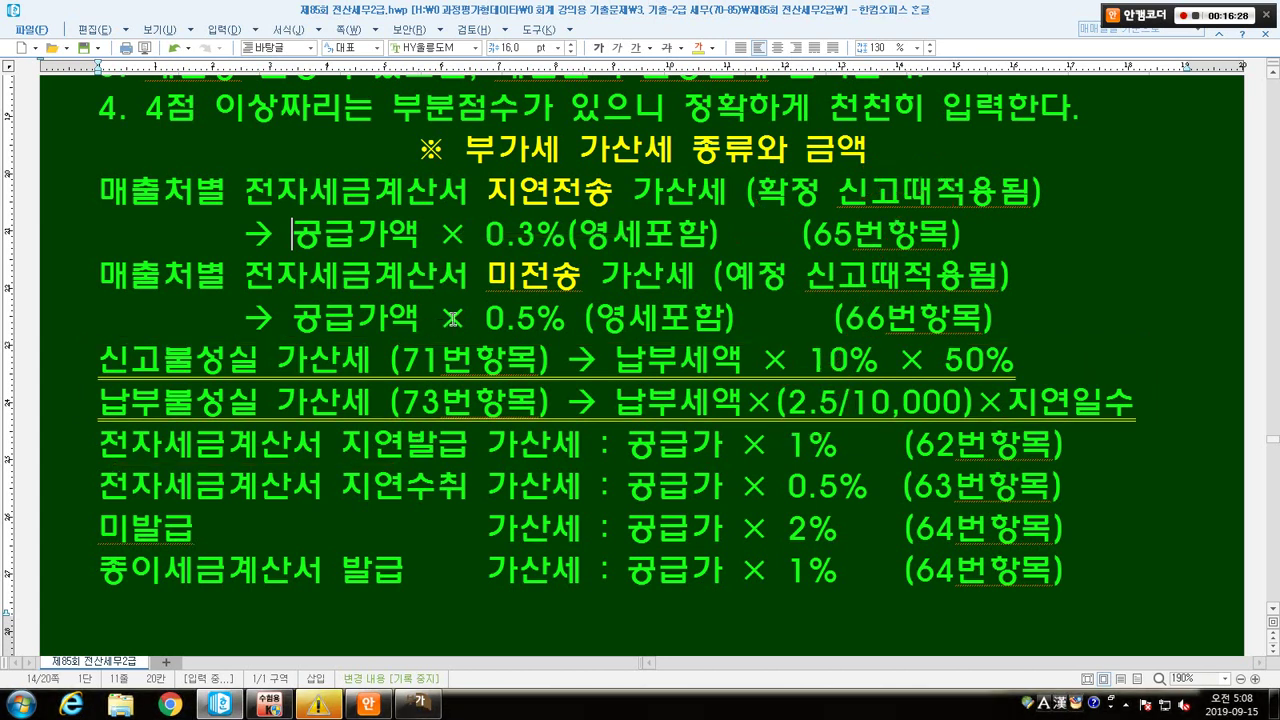
# Switch to the VAT return and mark the 신고불성실 heading, row 71's amount and its tax cell in red.
pyautogui.moveTo(150, 357); pyautogui.dragTo(505, 360)
pyautogui.click(491, 362)
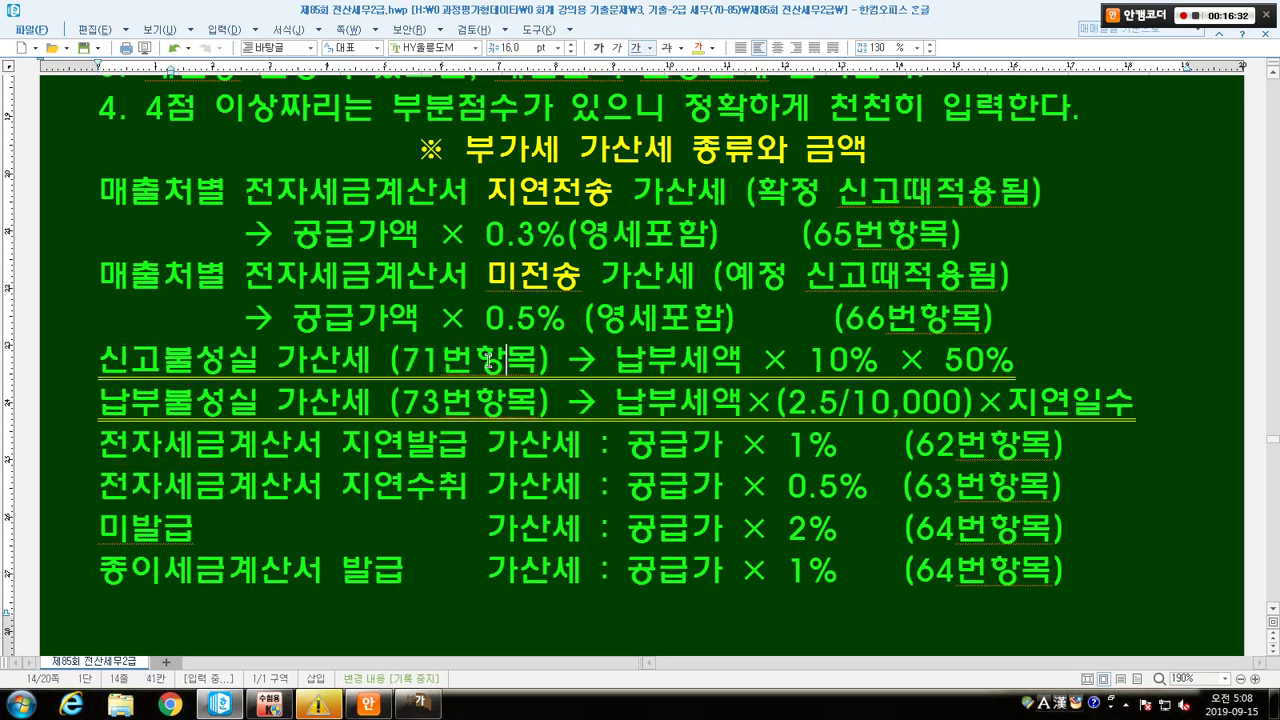
pyautogui.hotkey('alt', 'Tab')
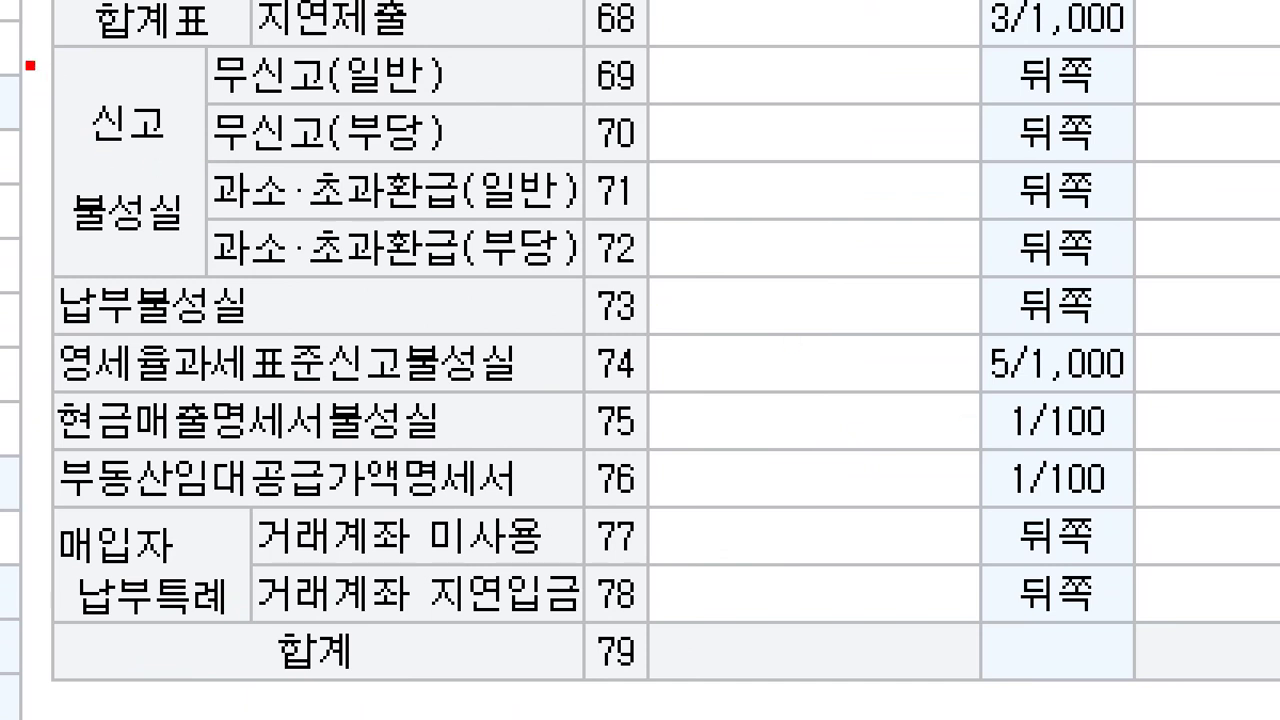
pyautogui.moveTo(24, 60)
pyautogui.mouseDown()
pyautogui.moveTo(196, 228)
pyautogui.moveTo(186, 256)
pyautogui.mouseUp()
pyautogui.moveTo(574, 155); pyautogui.dragTo(1004, 222)
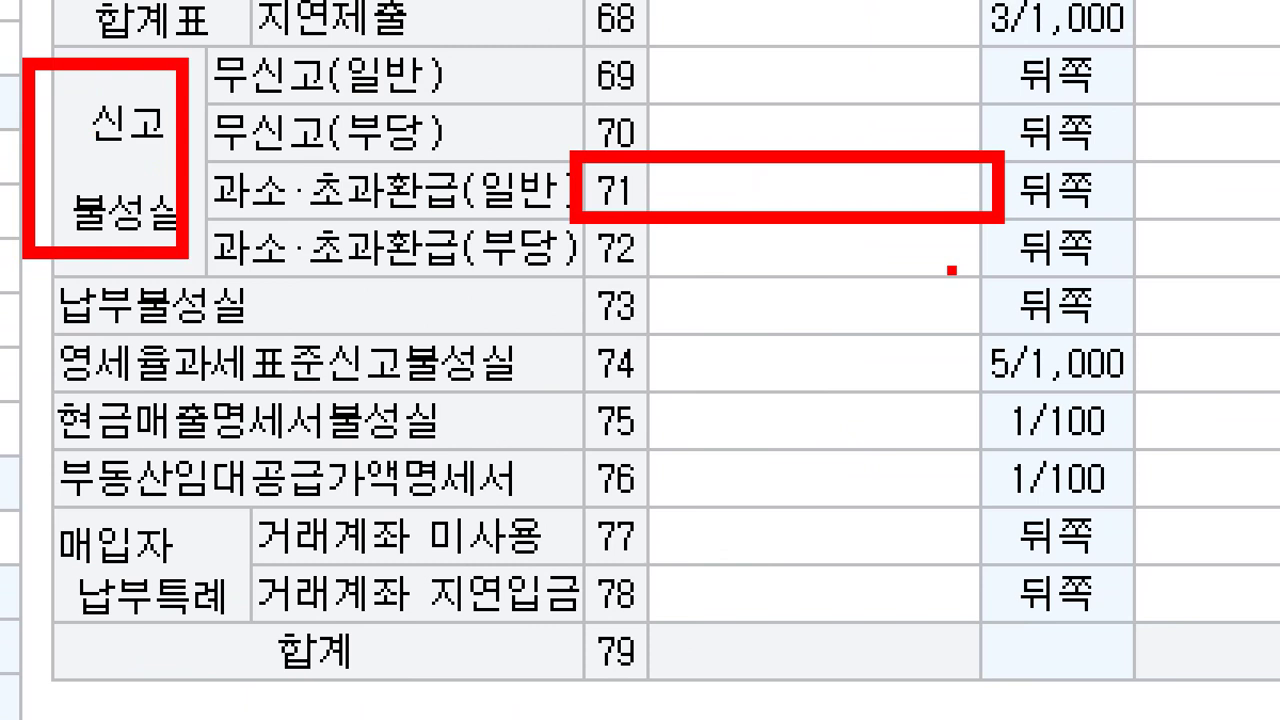
pyautogui.moveTo(1251, 192)
pyautogui.mouseDown()
pyautogui.moveTo(1198, 160)
pyautogui.moveTo(1254, 182)
pyautogui.mouseUp()
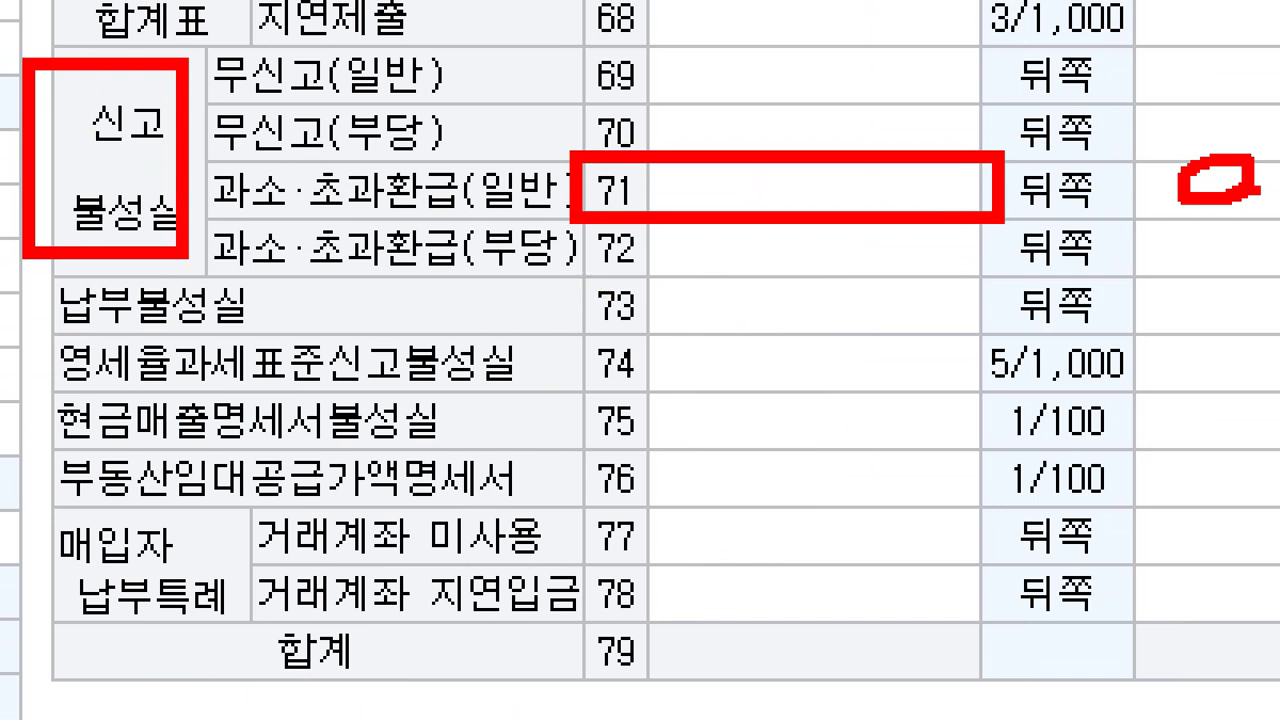
# Mark the 납부불성실 row 73 and the 영세율과세표준신고불성실 row 74 in red in the penalty table.
pyautogui.moveTo(582, 270); pyautogui.dragTo(960, 340)
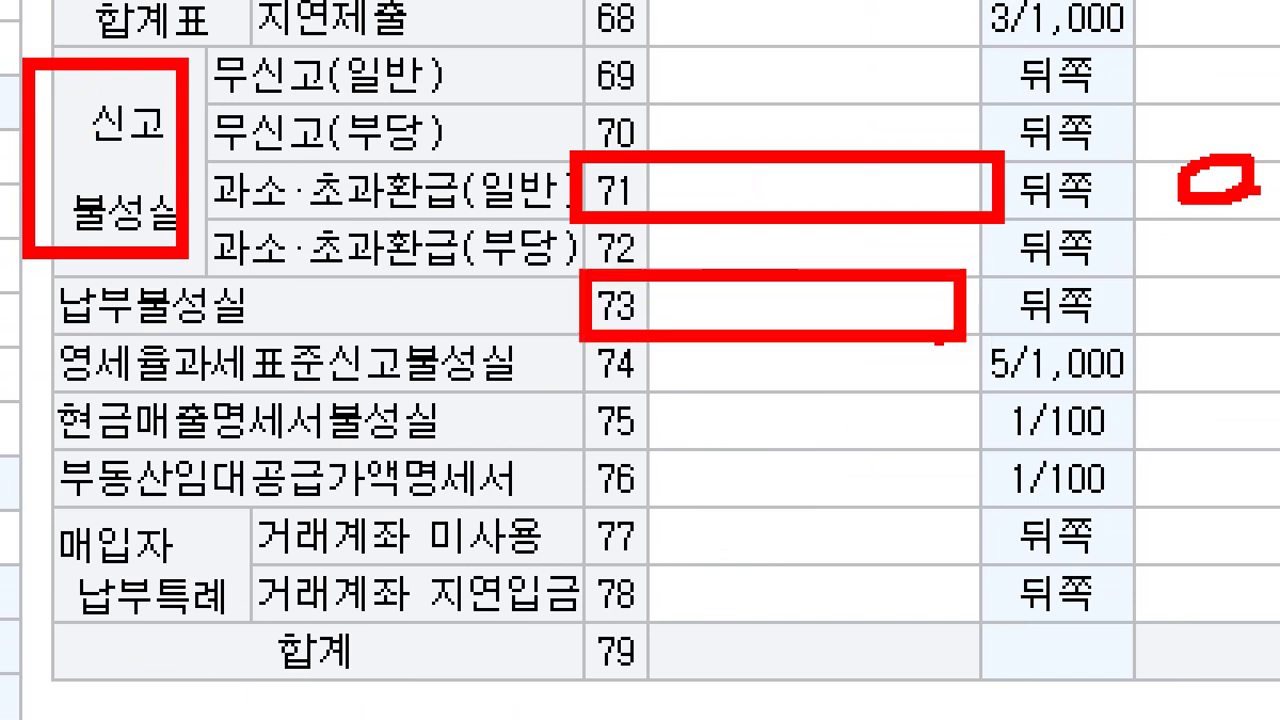
pyautogui.moveTo(1216, 306)
pyautogui.mouseDown()
pyautogui.moveTo(1153, 284)
pyautogui.moveTo(1204, 322)
pyautogui.mouseUp()
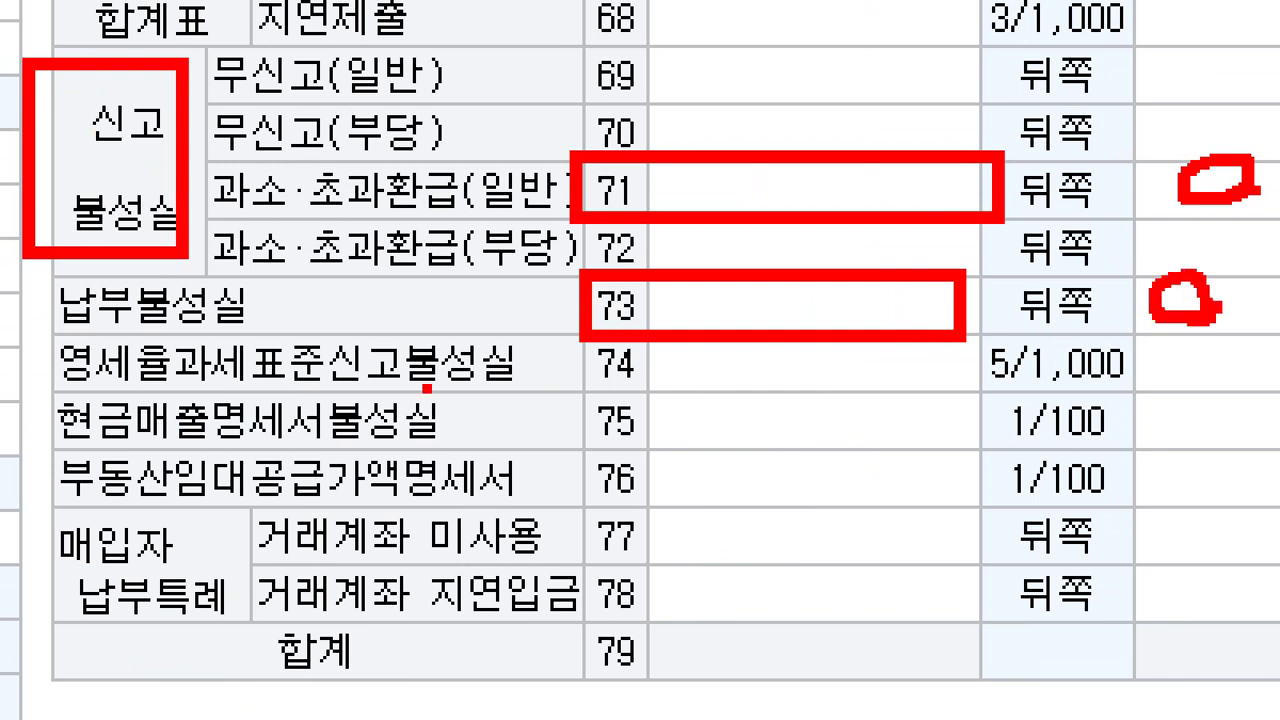
pyautogui.moveTo(66, 330)
pyautogui.mouseDown()
pyautogui.moveTo(383, 386)
pyautogui.moveTo(577, 394)
pyautogui.mouseUp()
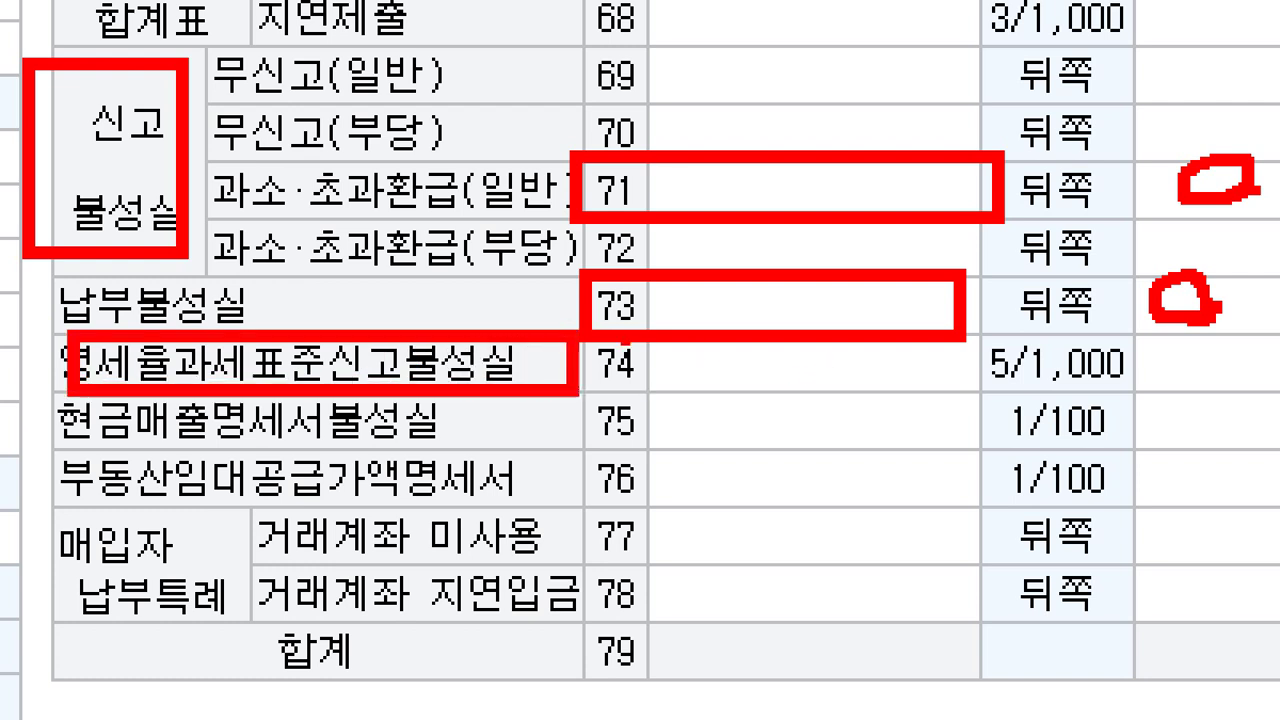
pyautogui.moveTo(618, 334); pyautogui.dragTo(914, 390)
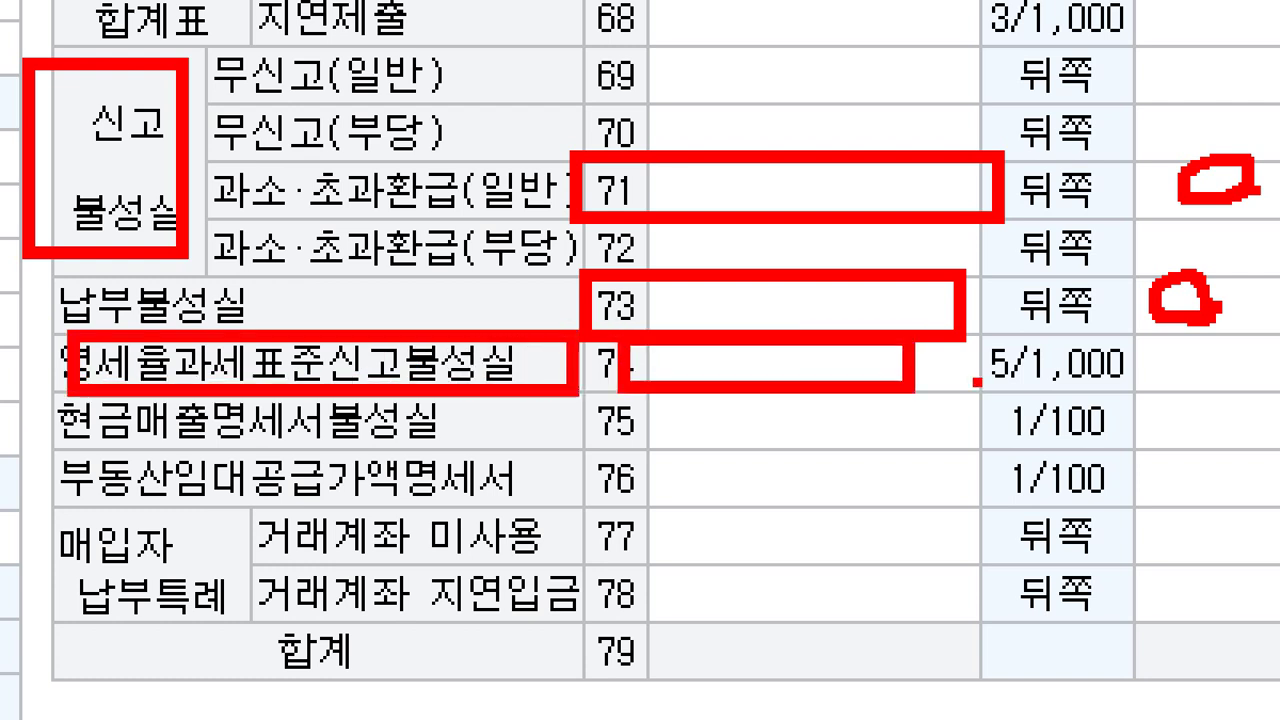
pyautogui.moveTo(975, 328)
pyautogui.mouseDown()
pyautogui.moveTo(1148, 400)
pyautogui.moveTo(1121, 397)
pyautogui.mouseUp()
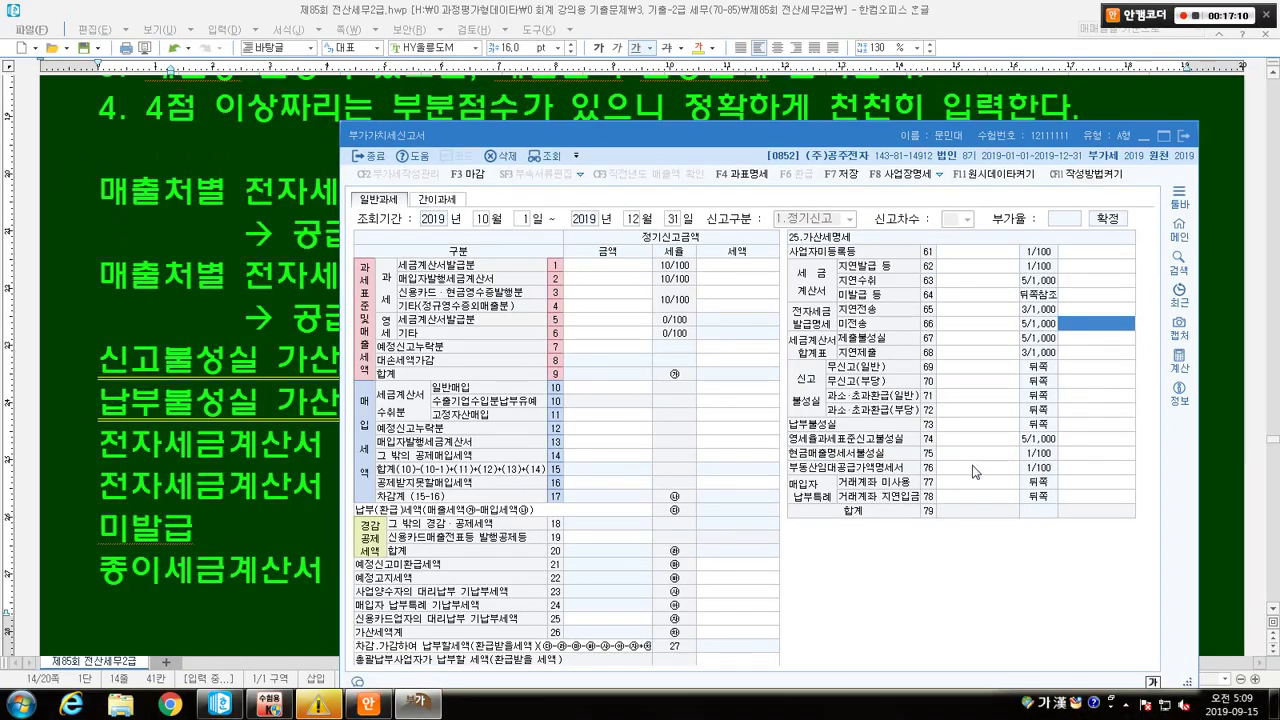
# Enter 10,000,000 as the 영세율과세표준신고불성실 amount in row 74 and override its tax with 25,000, boxing that tax in red.
pyautogui.click(725, 358)
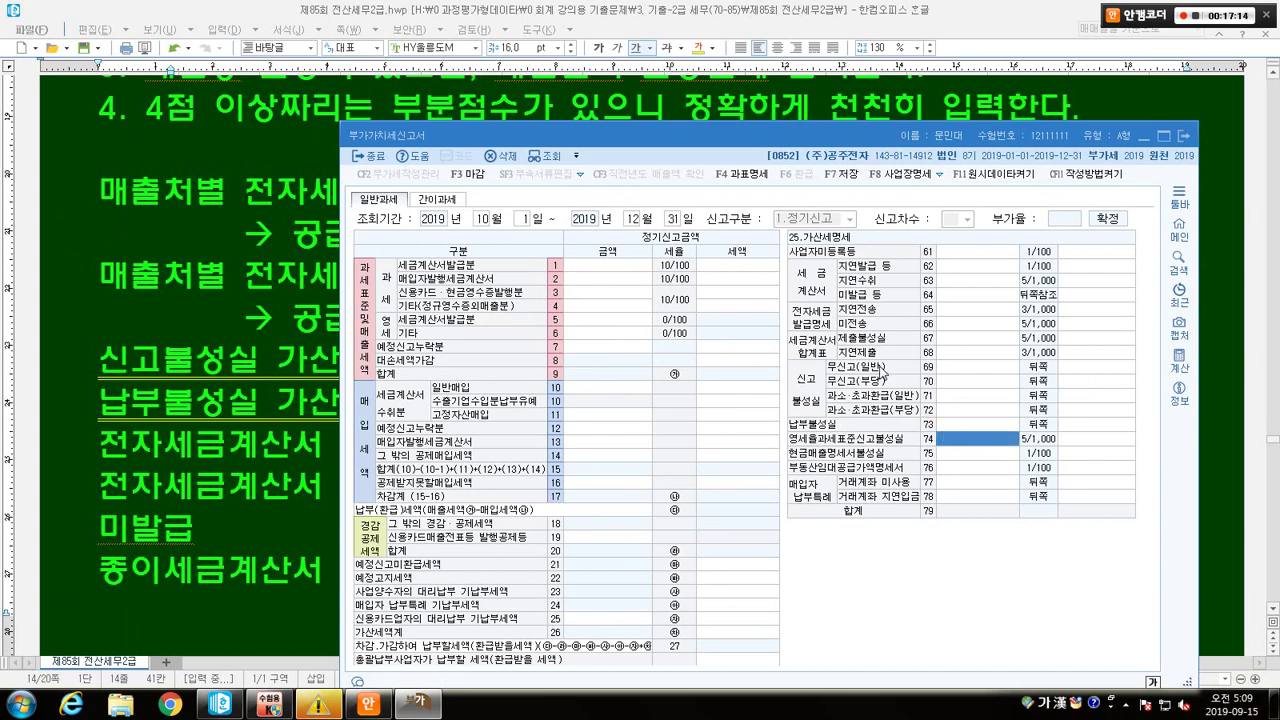
pyautogui.press('Return')
pyautogui.write('10,000,000')
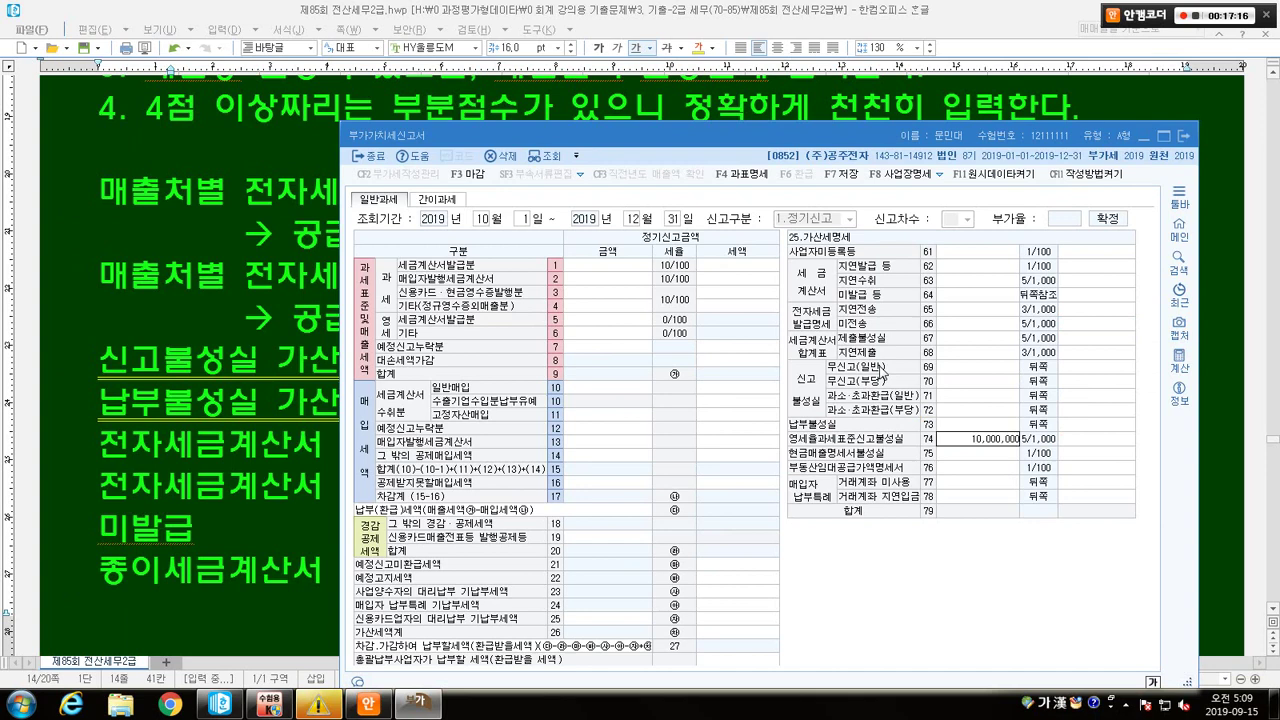
pyautogui.press('Return')
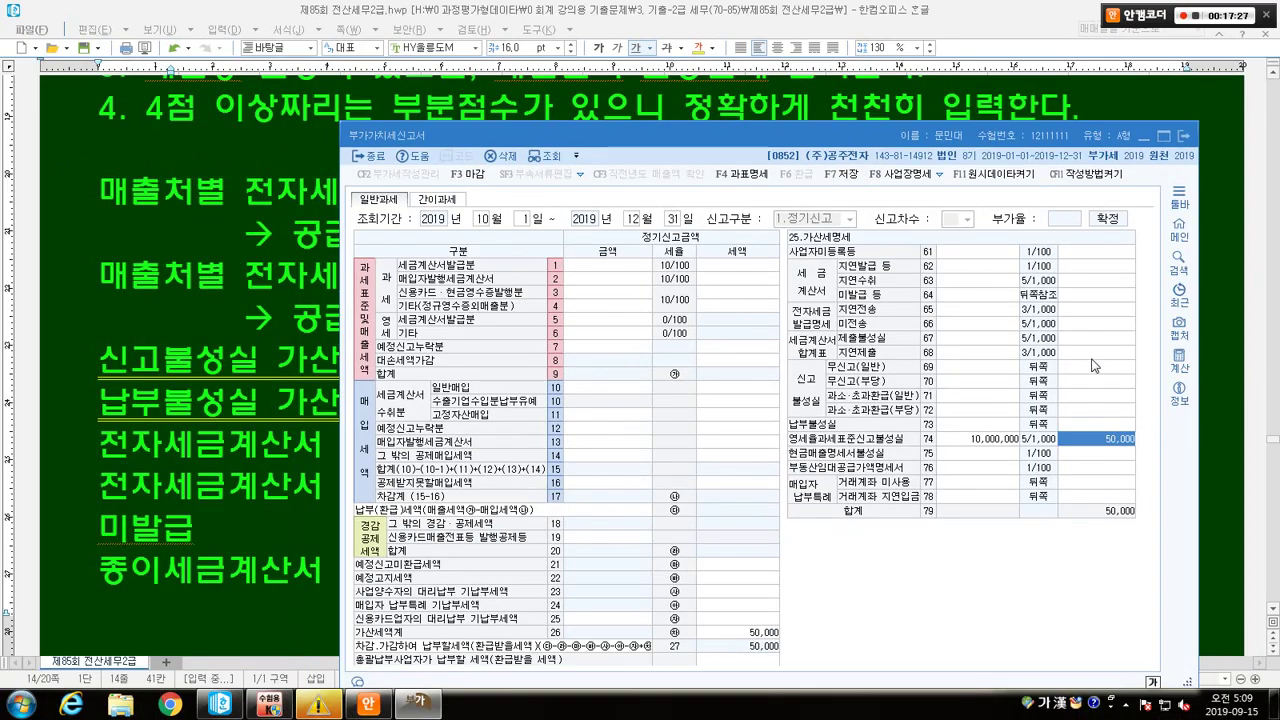
pyautogui.write('25000')
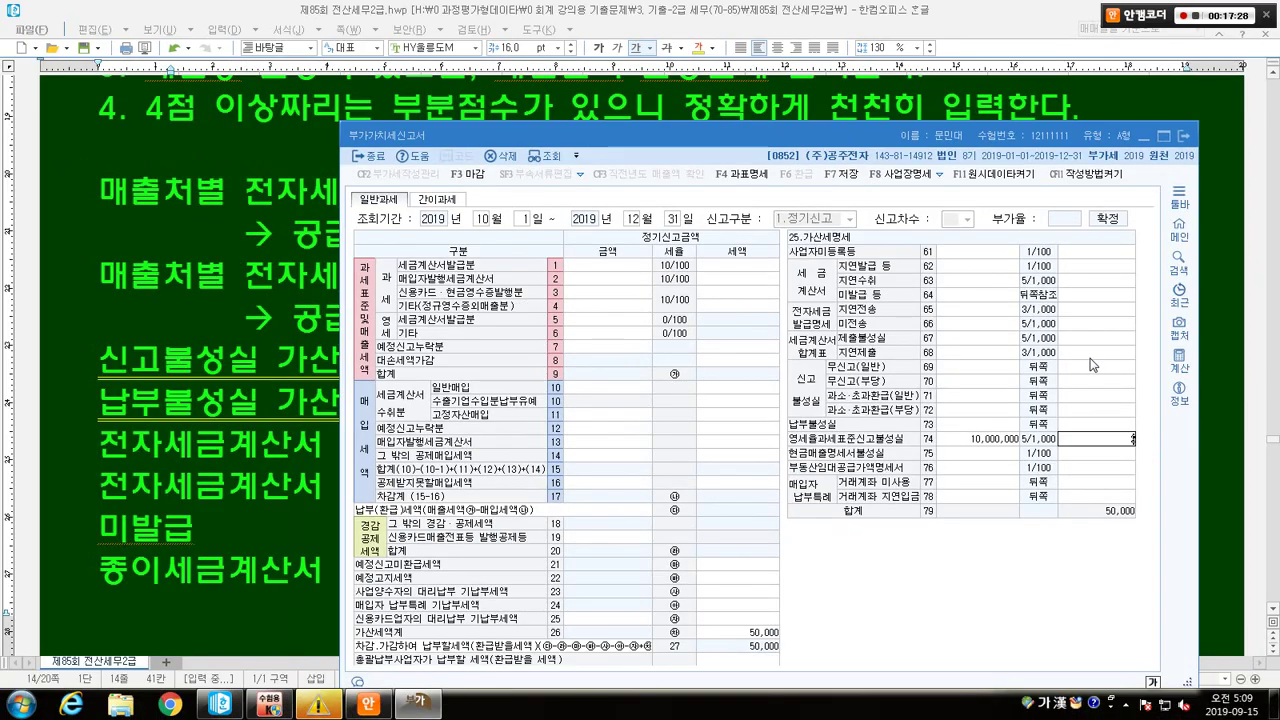
pyautogui.press('Return')
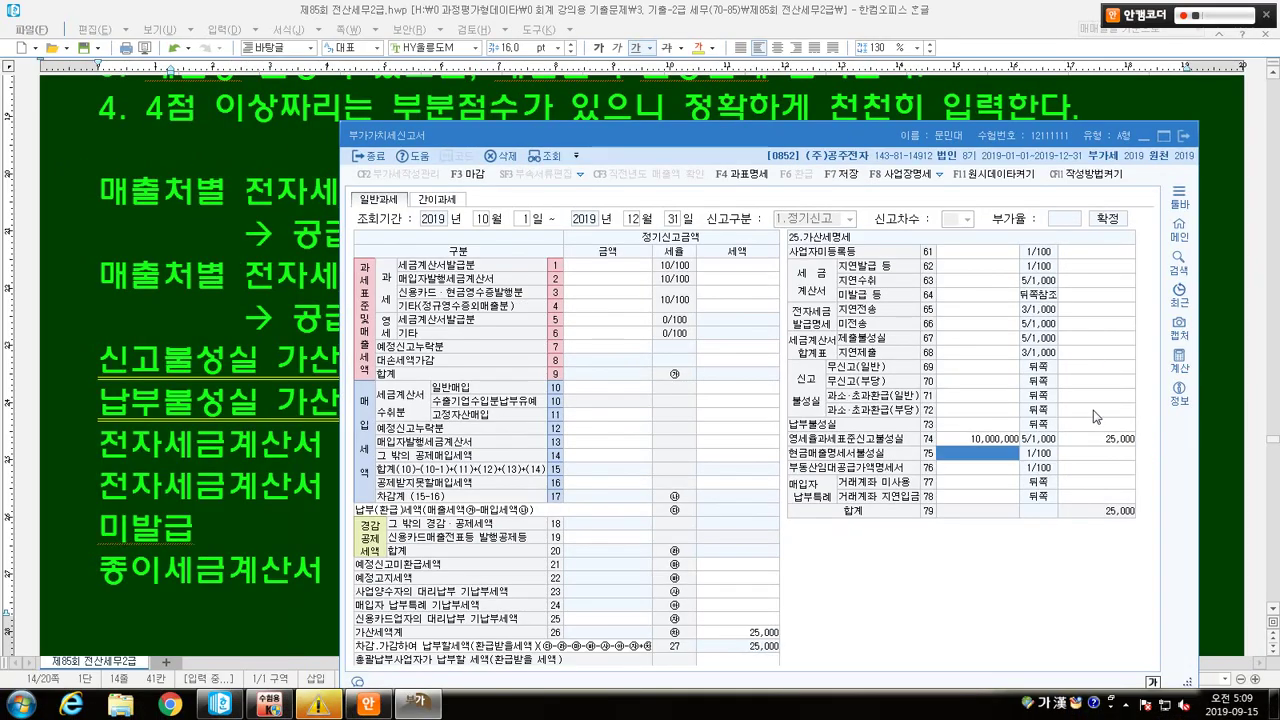
pyautogui.moveTo(1091, 425); pyautogui.dragTo(1155, 451)
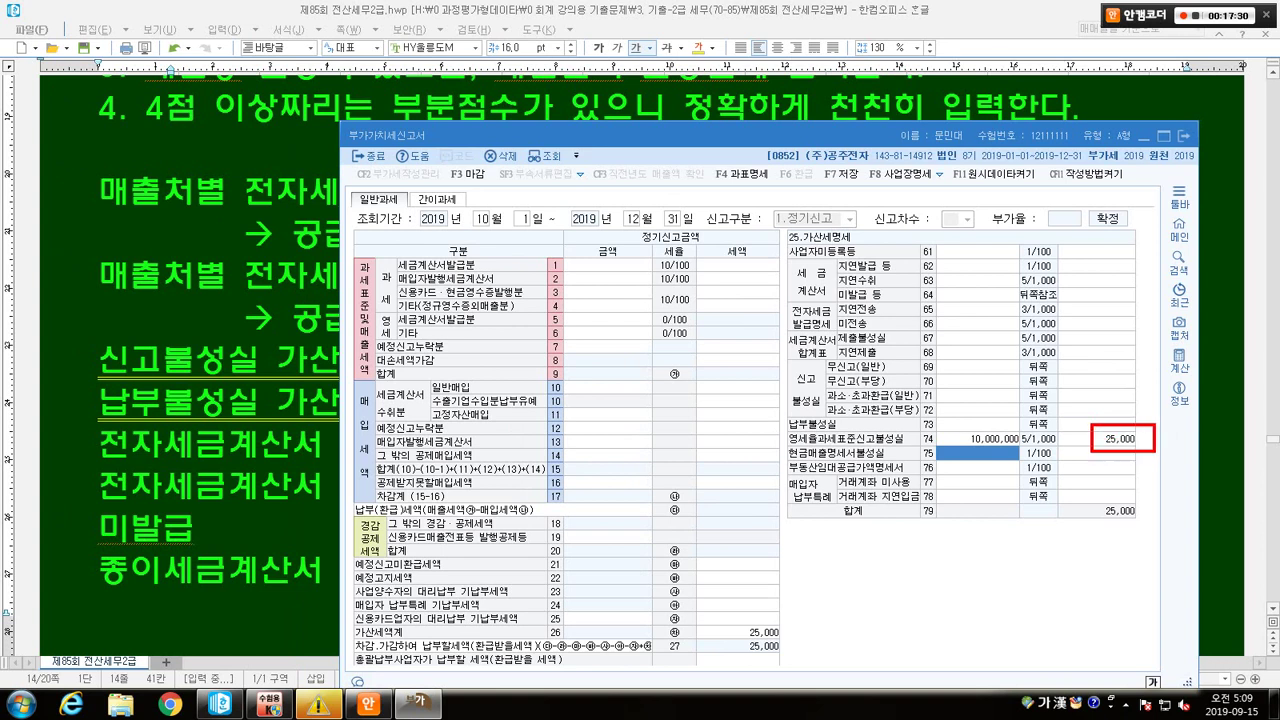
# Clear the amount in the 영세율과세표준신고불성실 row 74 of the penalty table.
pyautogui.click(974, 434)
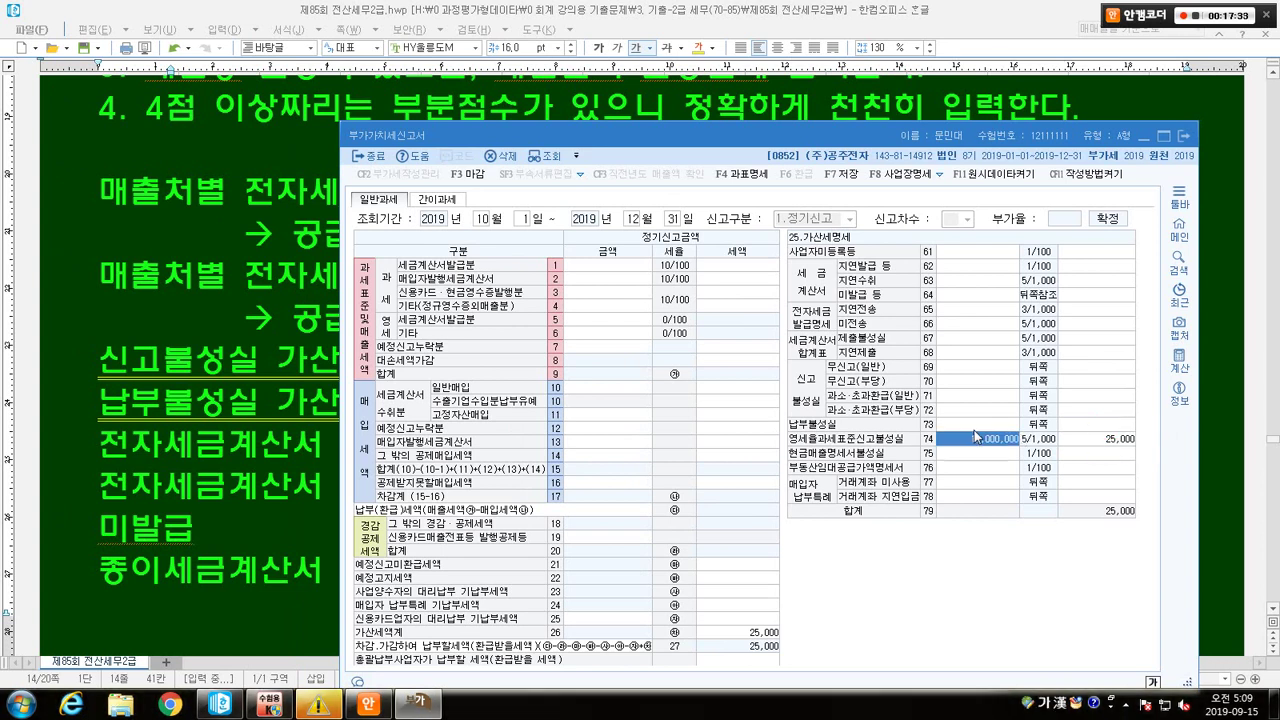
pyautogui.press('Delete')
pyautogui.press('Return')
# Underline the 전자세금계산서 지연발급 line in the Hangul notes, and box row 62 and its 1/100 rate in the VAT return.
pyautogui.click(249, 434)
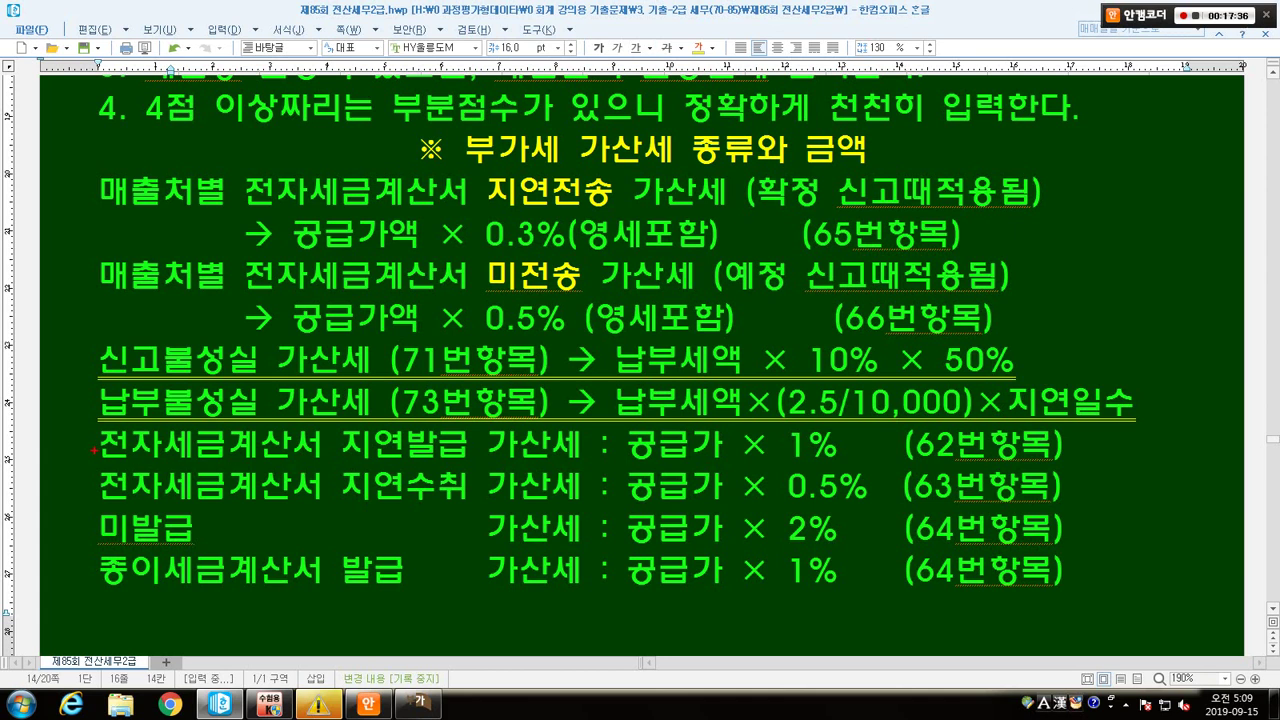
pyautogui.moveTo(100, 460); pyautogui.dragTo(836, 464)
pyautogui.hotkey('alt', 'Tab')
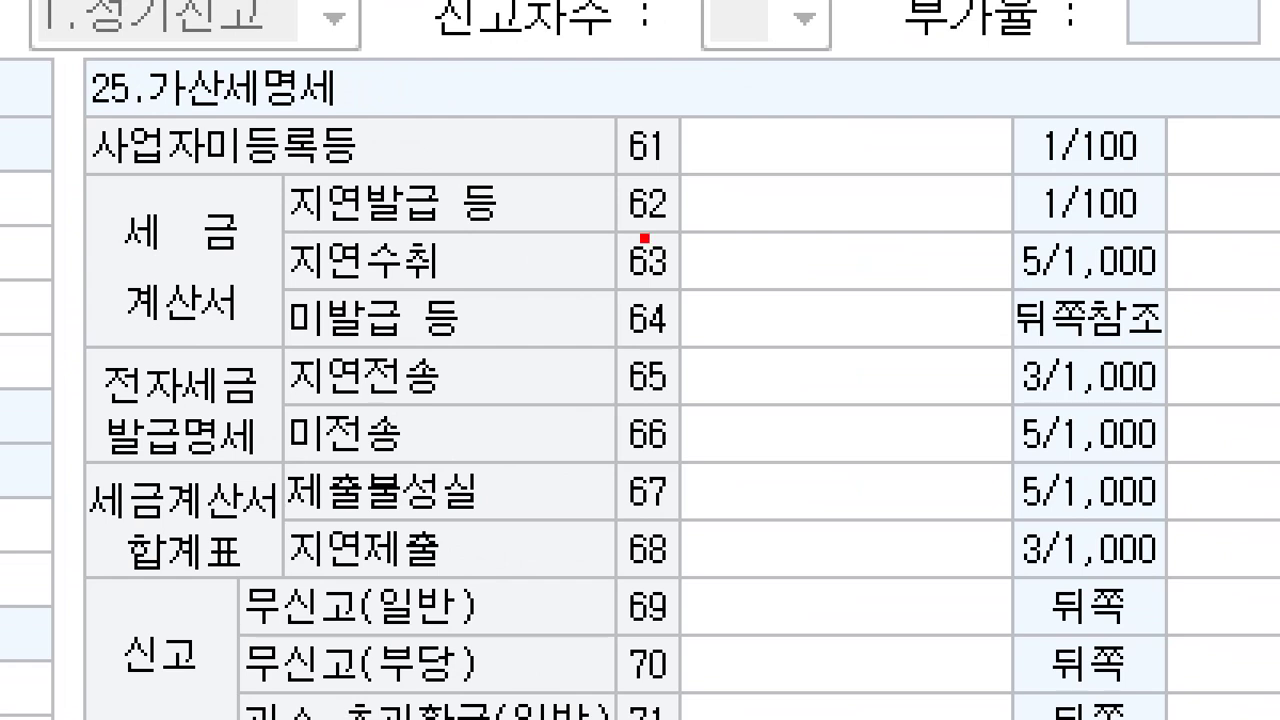
pyautogui.moveTo(264, 174)
pyautogui.mouseDown()
pyautogui.moveTo(558, 252)
pyautogui.moveTo(756, 240)
pyautogui.mouseUp()
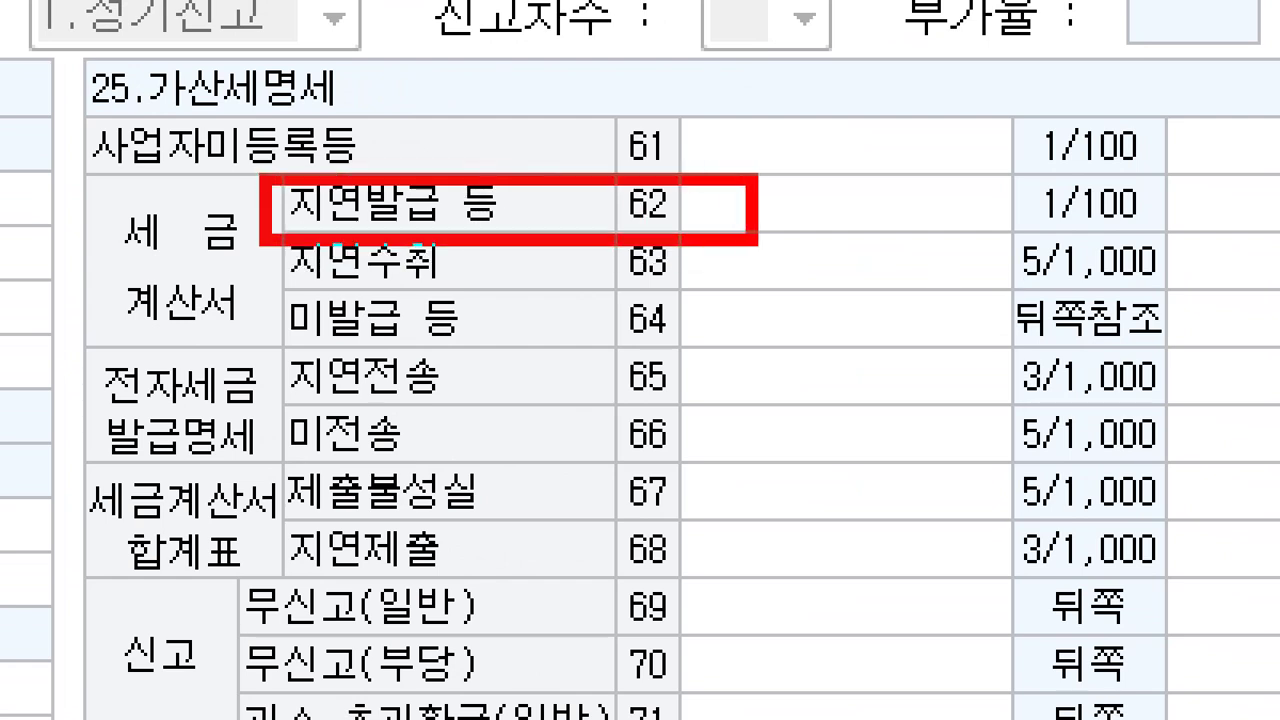
pyautogui.moveTo(1034, 176); pyautogui.dragTo(1168, 226)
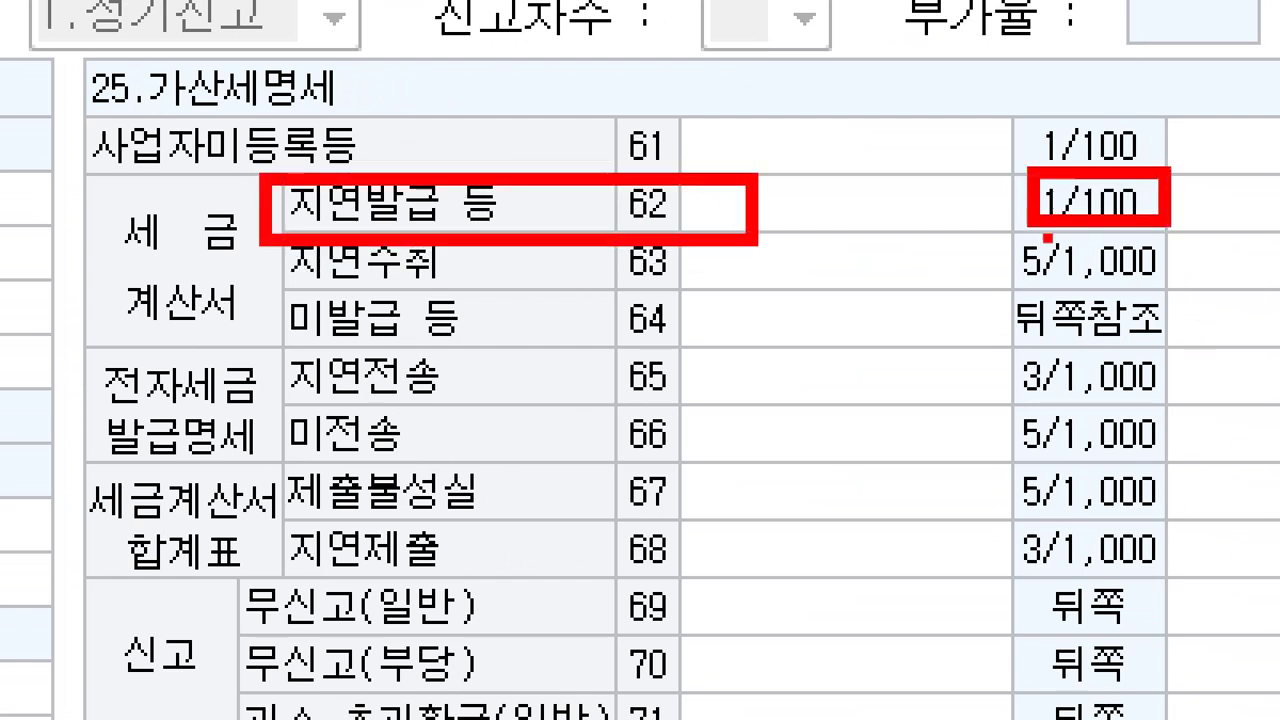
# Mark the 지연수취 row 63, its 5/1,000 rate and the 미발급 등 row 64 in red, and end the annotation.
pyautogui.moveTo(286, 282)
pyautogui.mouseDown()
pyautogui.moveTo(470, 333)
pyautogui.moveTo(690, 284)
pyautogui.mouseUp()
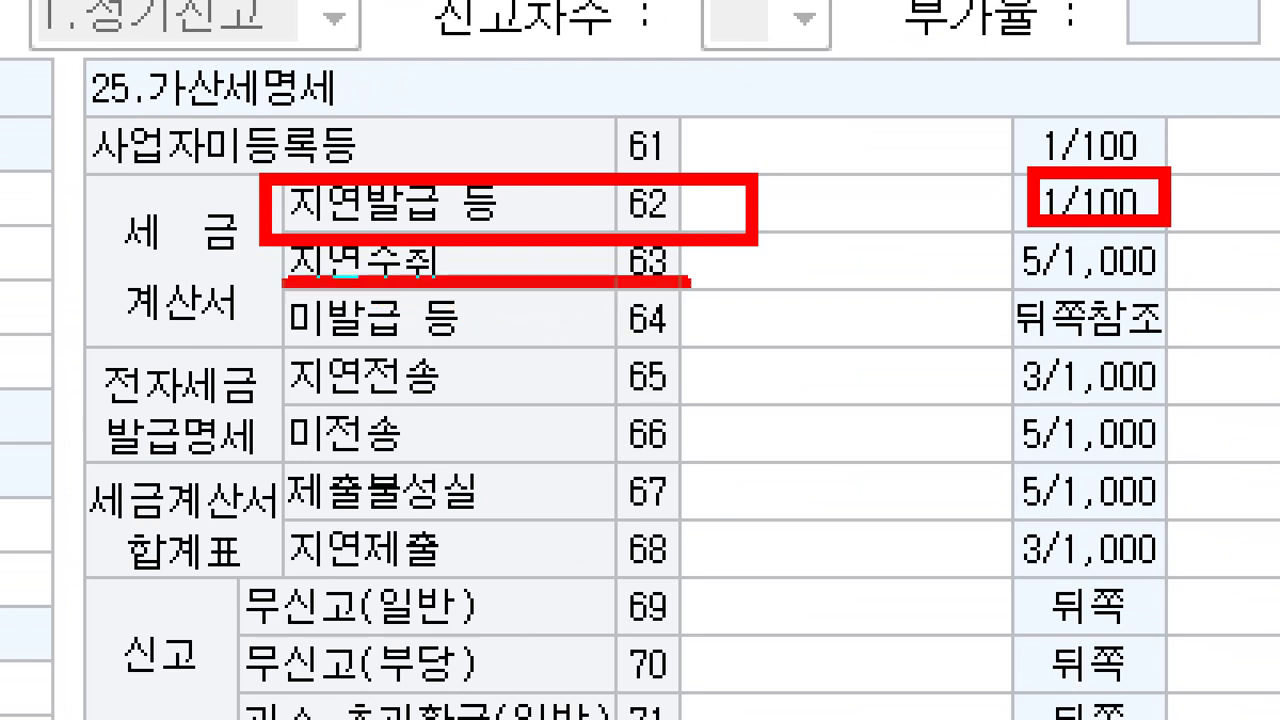
pyautogui.moveTo(792, 285); pyautogui.dragTo(840, 287)
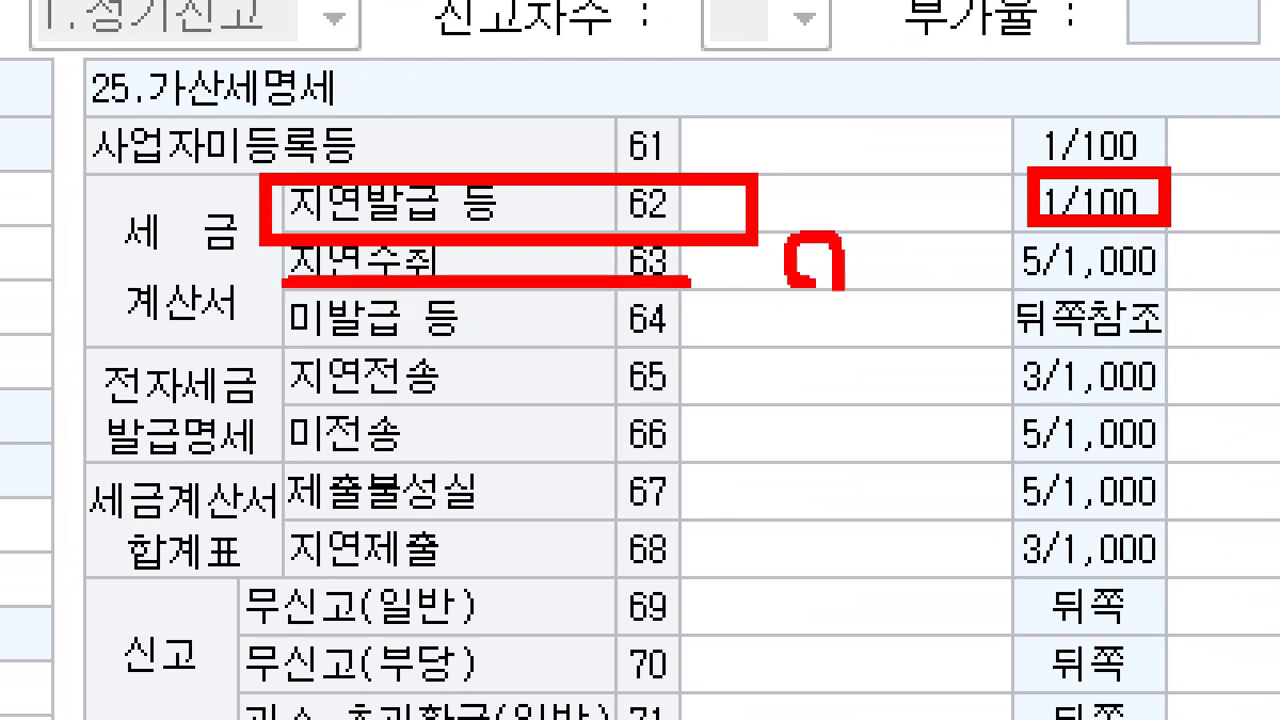
pyautogui.moveTo(982, 272)
pyautogui.mouseDown()
pyautogui.moveTo(1170, 272)
pyautogui.moveTo(1214, 196)
pyautogui.moveTo(1232, 286)
pyautogui.mouseUp()
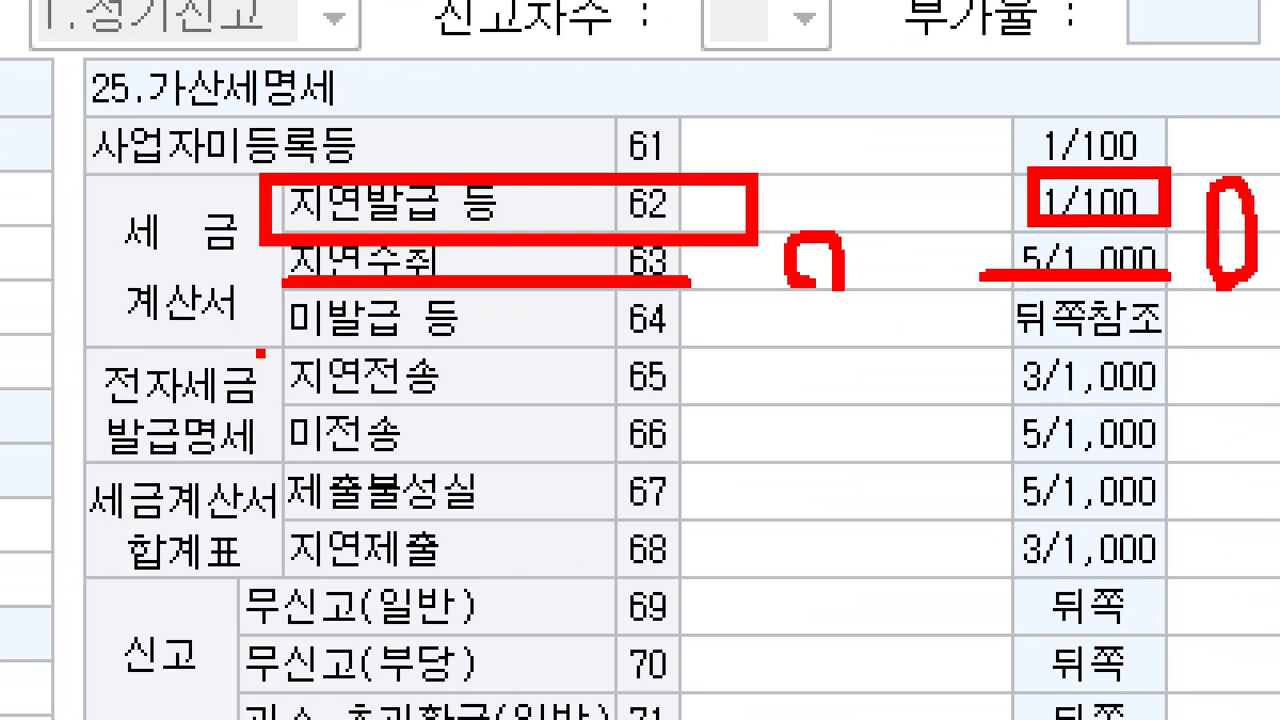
pyautogui.moveTo(258, 350)
pyautogui.mouseDown()
pyautogui.moveTo(680, 350)
pyautogui.moveTo(660, 356)
pyautogui.mouseUp()
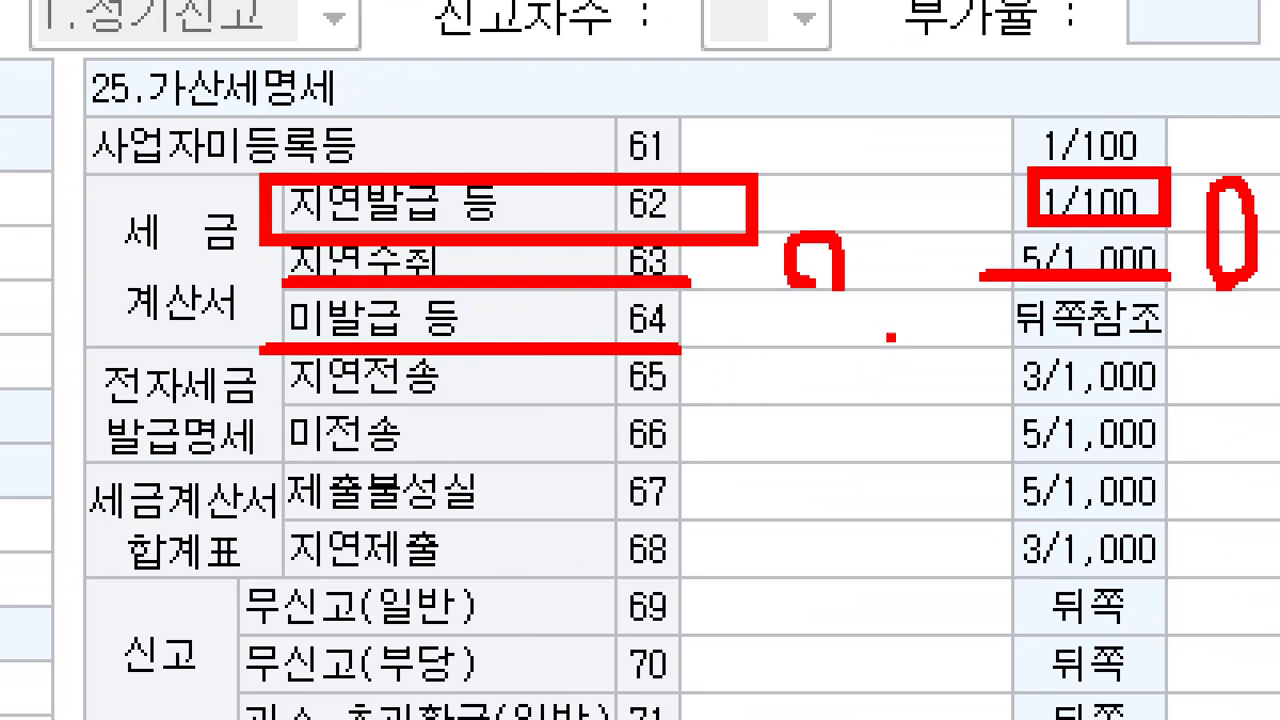
pyautogui.moveTo(885, 339)
pyautogui.mouseDown()
pyautogui.moveTo(859, 347)
pyautogui.moveTo(932, 349)
pyautogui.moveTo(920, 353)
pyautogui.mouseUp()
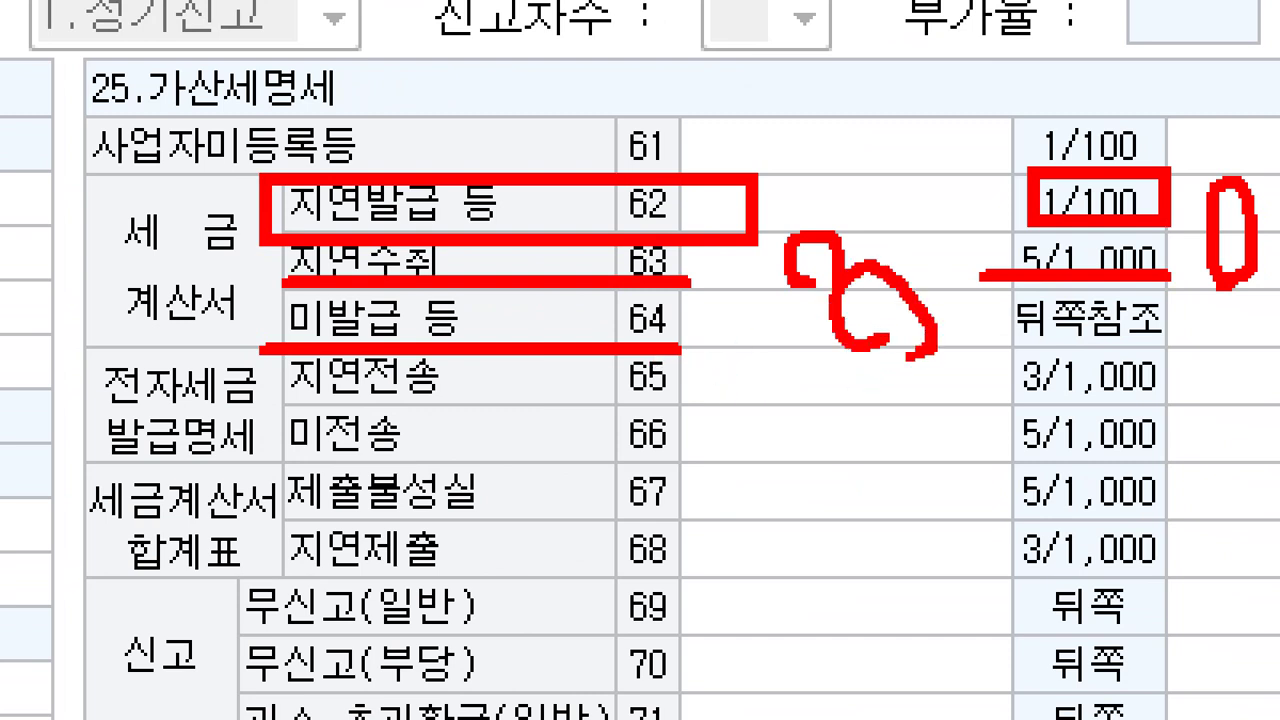
pyautogui.press('Escape')
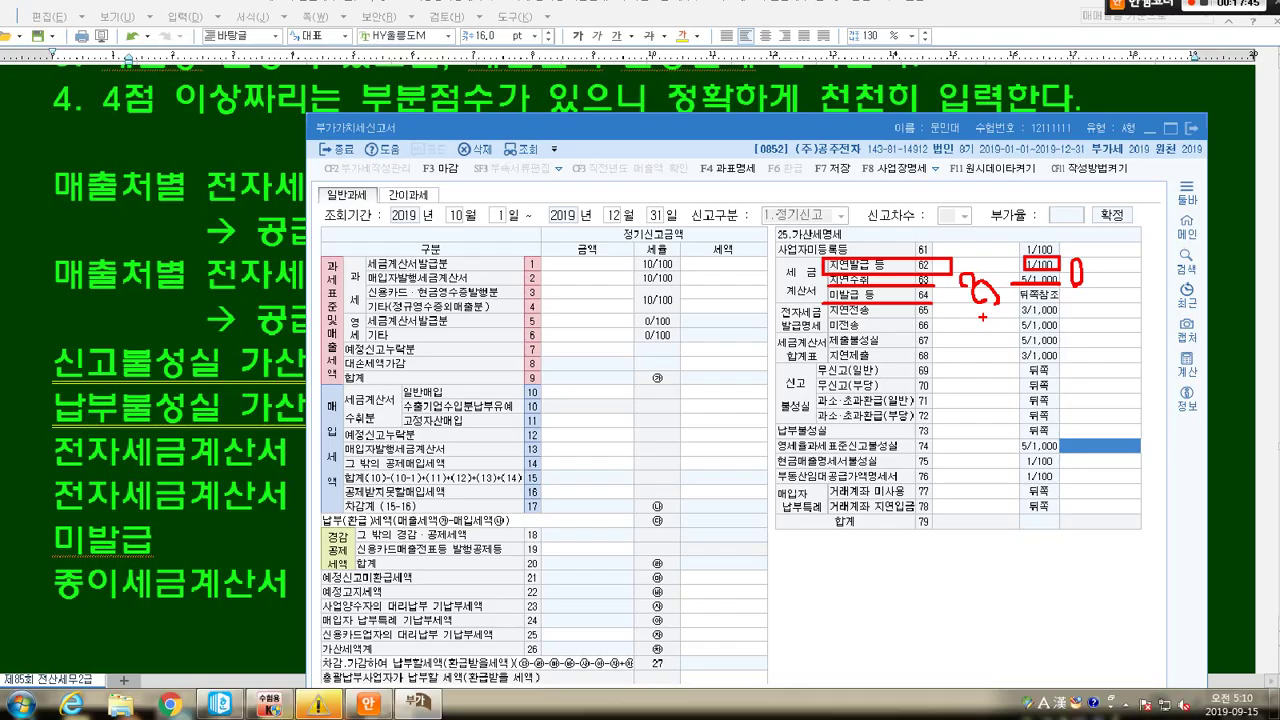
# Switch to the Hangul notes and box 종이세금계산서 발급 and its 공급가 × 1% formula in red.
pyautogui.click(258, 460)
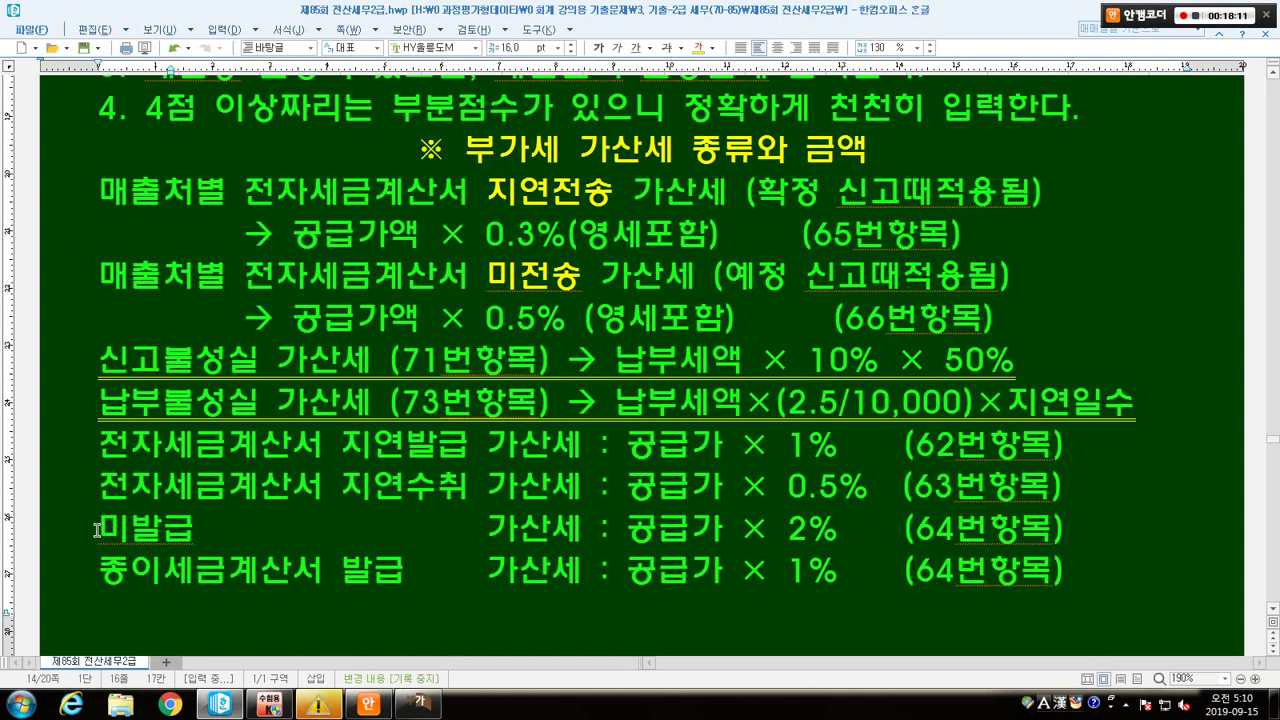
pyautogui.moveTo(97, 527); pyautogui.dragTo(785, 525)
pyautogui.click(733, 545)
pyautogui.hotkey('ctrl', '2')
pyautogui.moveTo(86, 548); pyautogui.dragTo(405, 597)
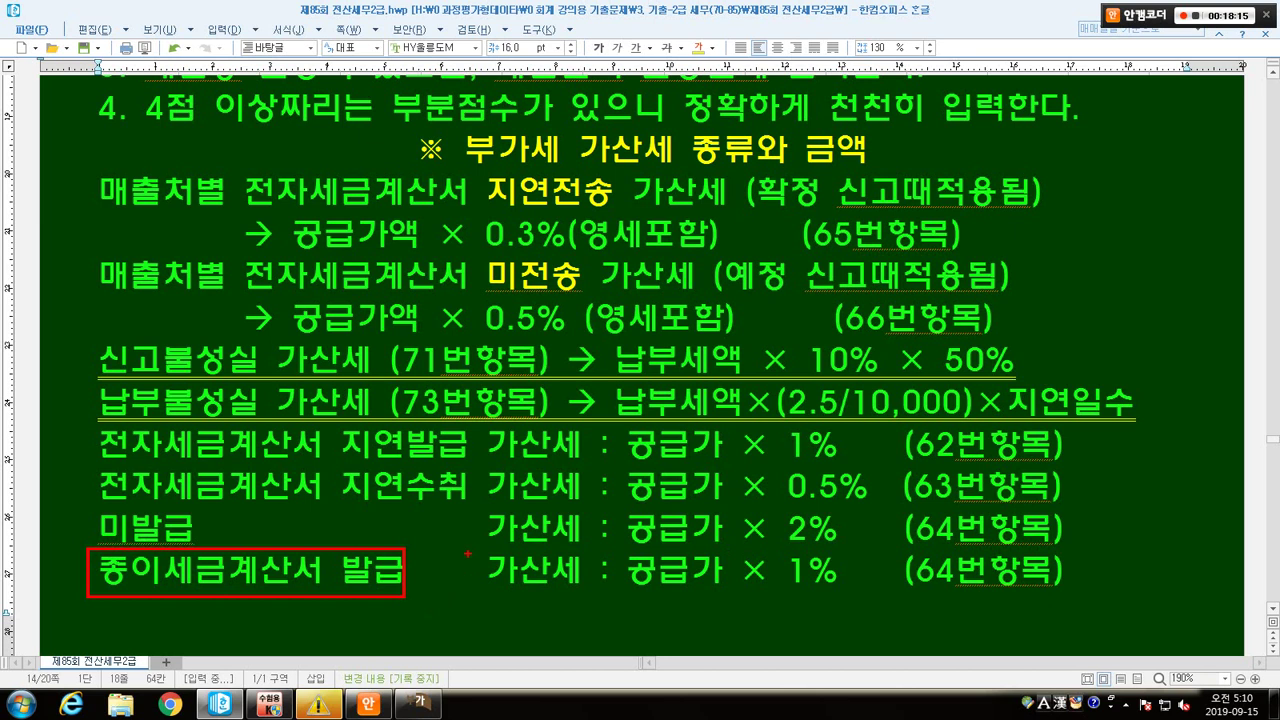
pyautogui.moveTo(466, 552); pyautogui.dragTo(860, 598)
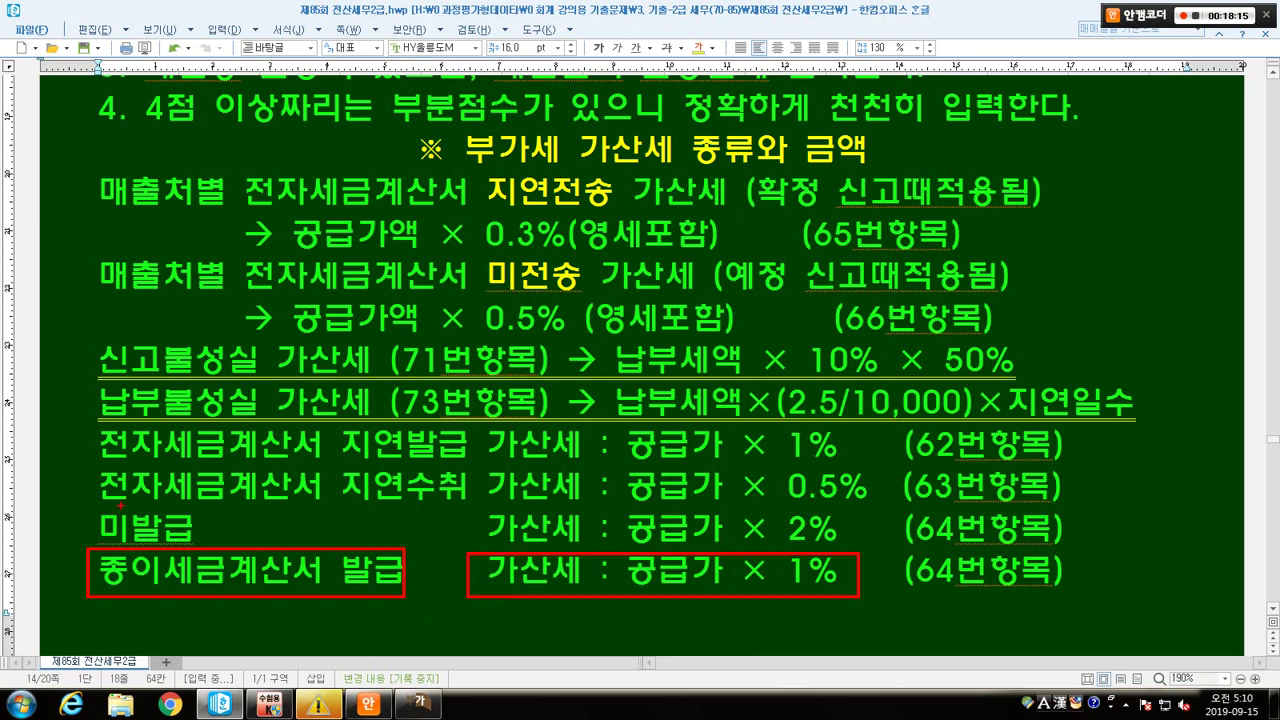
# Box 미발급, draw arrows to it and 종이세금계산서 발급, and circle their 2% and 1% rates.
pyautogui.moveTo(85, 507)
pyautogui.mouseDown()
pyautogui.moveTo(214, 545)
pyautogui.moveTo(323, 531)
pyautogui.mouseUp()
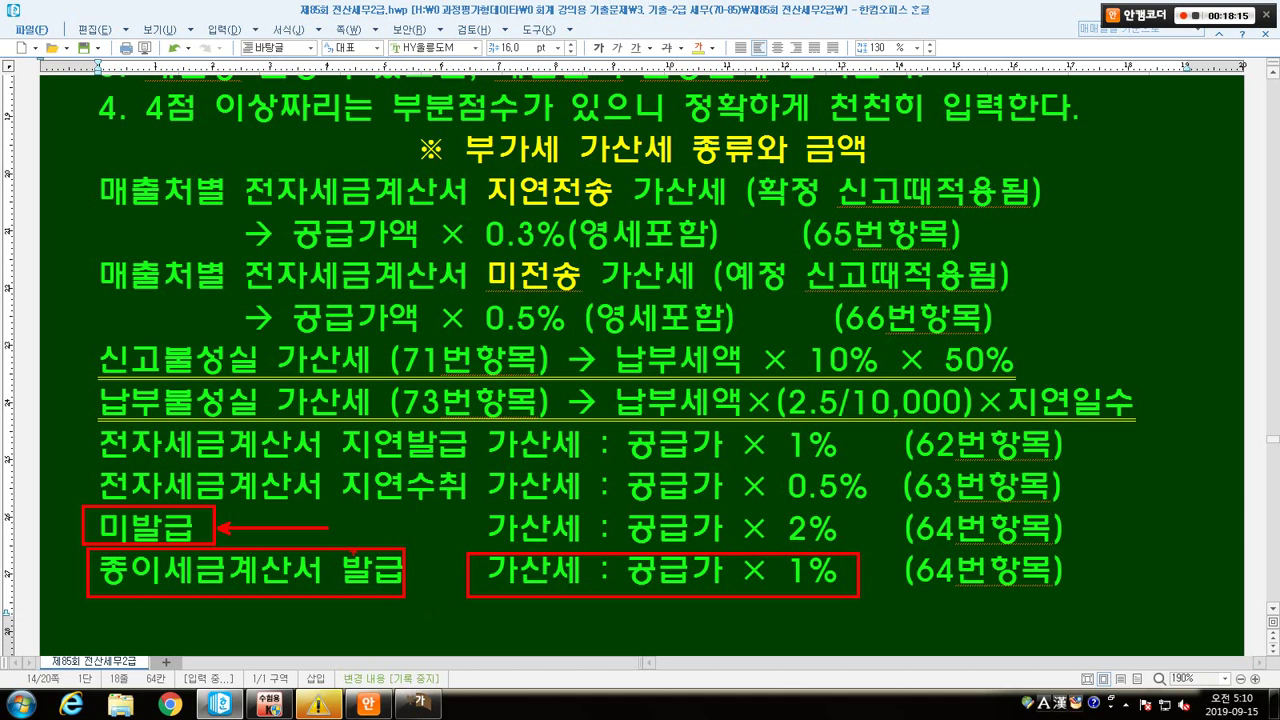
pyautogui.moveTo(366, 568); pyautogui.dragTo(432, 508)
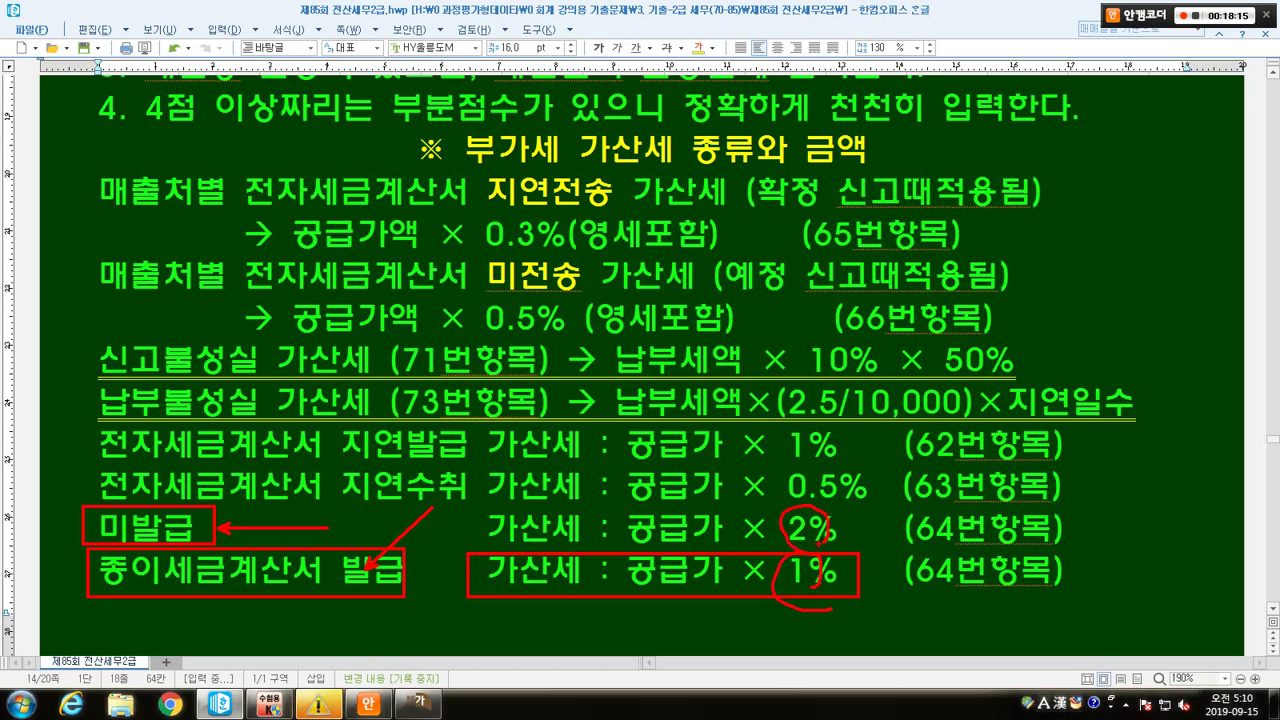
pyautogui.press('Escape')
# Switch to the VAT return and box the 미발급 등 row 64 in red, adding handwritten marks on its amount and tax cells.
pyautogui.click(418, 704)
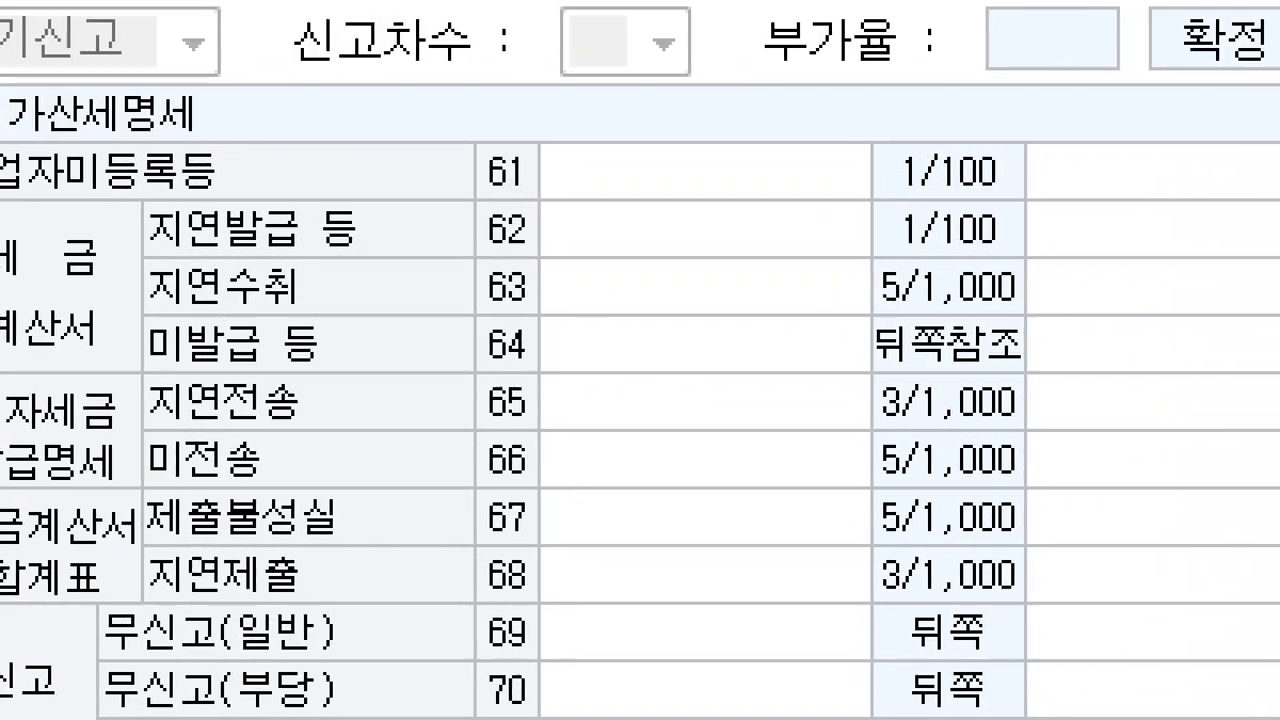
pyautogui.moveTo(121, 318)
pyautogui.mouseDown()
pyautogui.moveTo(442, 405)
pyautogui.moveTo(829, 378)
pyautogui.mouseUp()
pyautogui.moveTo(628, 316); pyautogui.dragTo(557, 395)
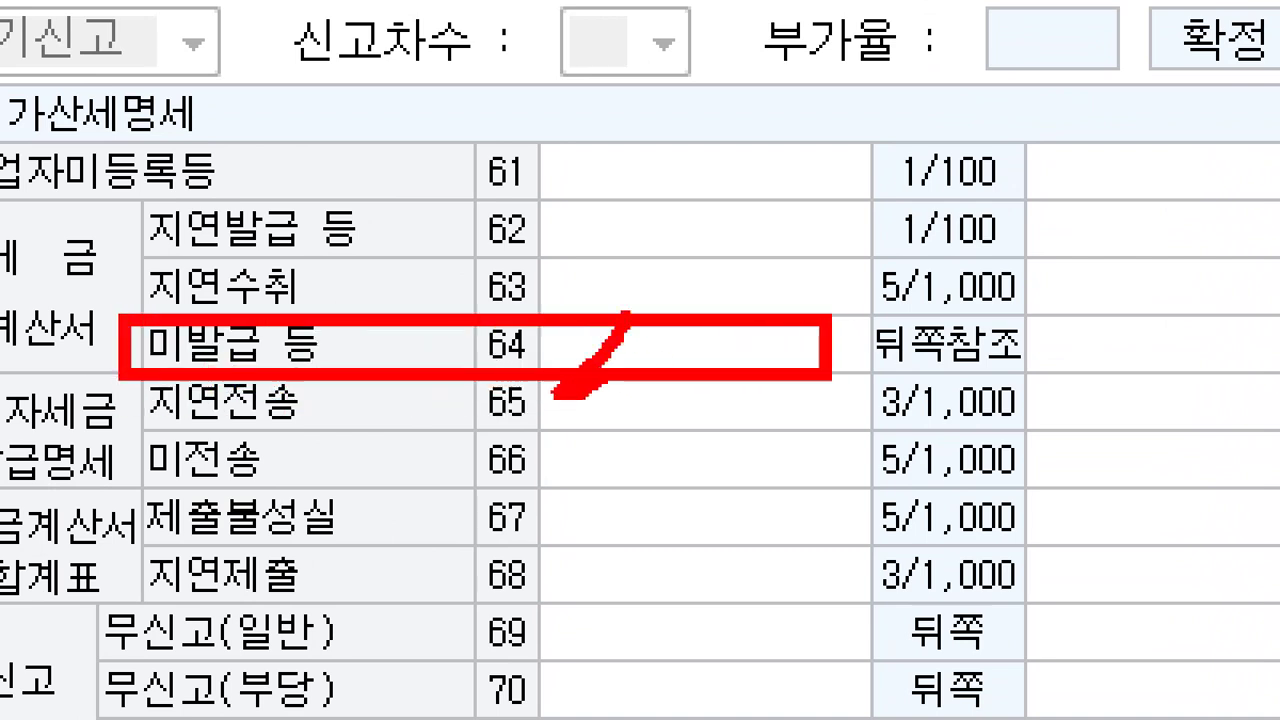
pyautogui.moveTo(655, 342)
pyautogui.mouseDown()
pyautogui.moveTo(662, 405)
pyautogui.moveTo(683, 358)
pyautogui.mouseUp()
pyautogui.moveTo(708, 360); pyautogui.dragTo(784, 361)
pyautogui.moveTo(757, 342)
pyautogui.mouseDown()
pyautogui.moveTo(744, 407)
pyautogui.moveTo(760, 400)
pyautogui.mouseUp()
pyautogui.moveTo(788, 361)
pyautogui.mouseDown()
pyautogui.moveTo(834, 346)
pyautogui.moveTo(864, 393)
pyautogui.mouseUp()
pyautogui.moveTo(1148, 328); pyautogui.dragTo(1136, 376)
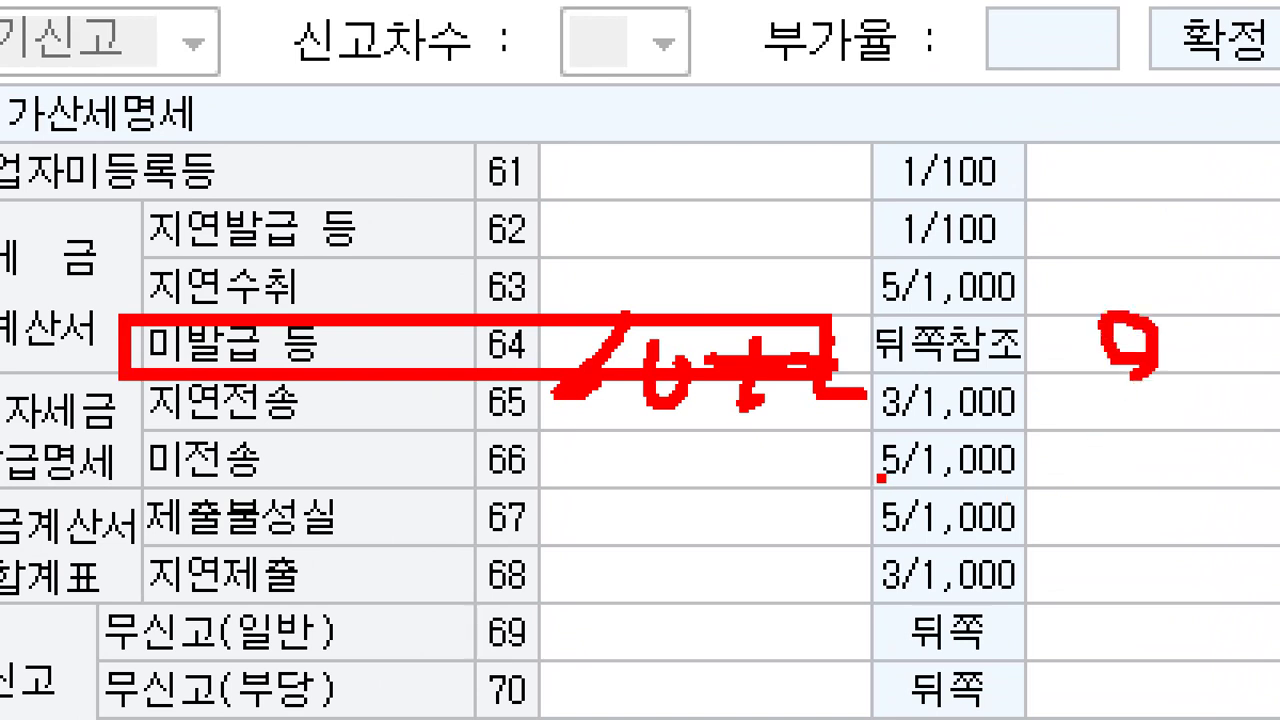
# Box the 지연발급 등 row 62 in red and draw arrows to its amount and tax cells.
pyautogui.moveTo(133, 186)
pyautogui.mouseDown()
pyautogui.moveTo(763, 263)
pyautogui.moveTo(1125, 265)
pyautogui.mouseUp()
pyautogui.moveTo(824, 226); pyautogui.dragTo(880, 185)
pyautogui.moveTo(1099, 215); pyautogui.dragTo(1228, 130)
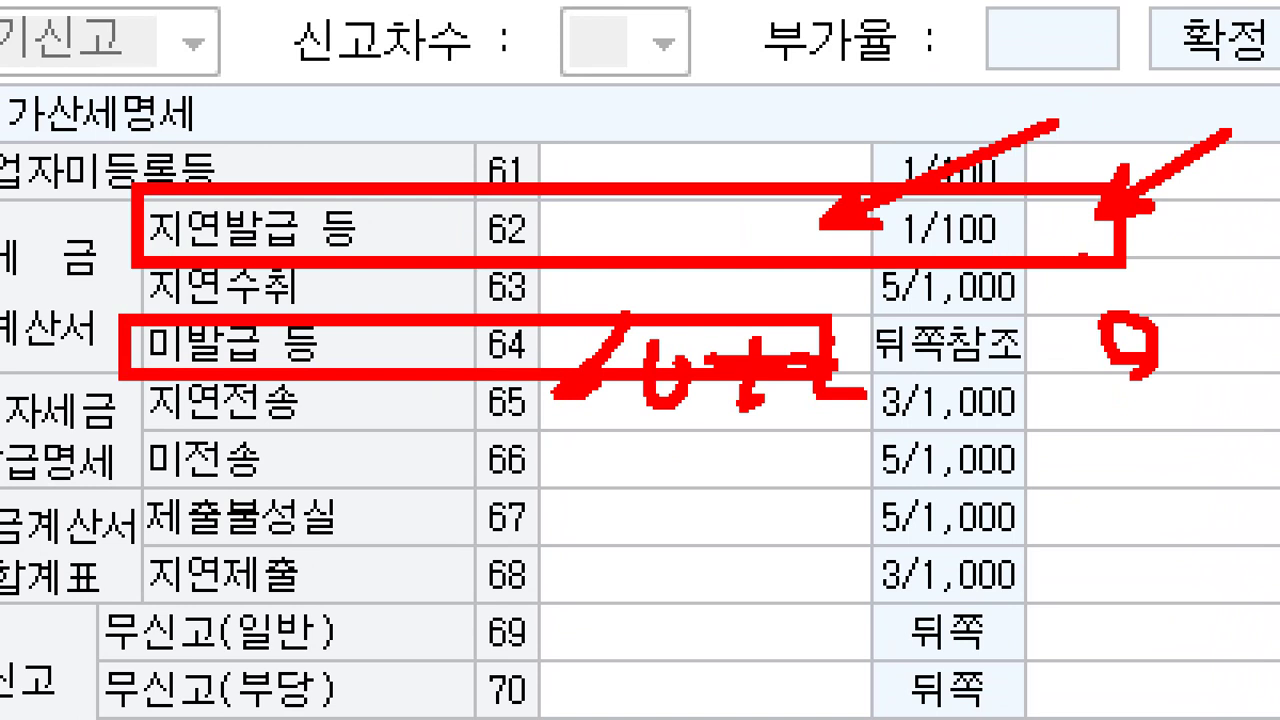
# Box the 미발급 등 row 64 in red, draw arrows to its amount and tax cells, circle inside the amount cell, and clear the marks.
pyautogui.moveTo(1086, 252)
pyautogui.mouseDown()
pyautogui.moveTo(1048, 240)
pyautogui.moveTo(1092, 254)
pyautogui.mouseUp()
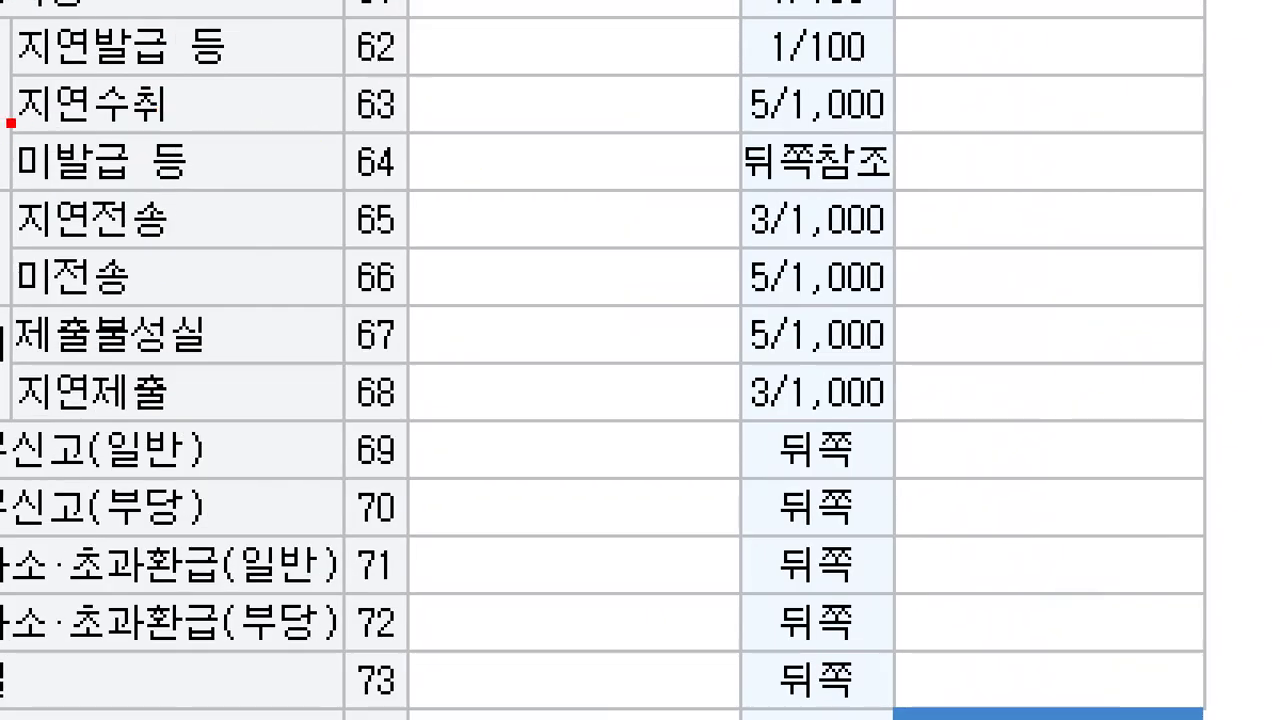
pyautogui.moveTo(10, 123); pyautogui.dragTo(1088, 200)
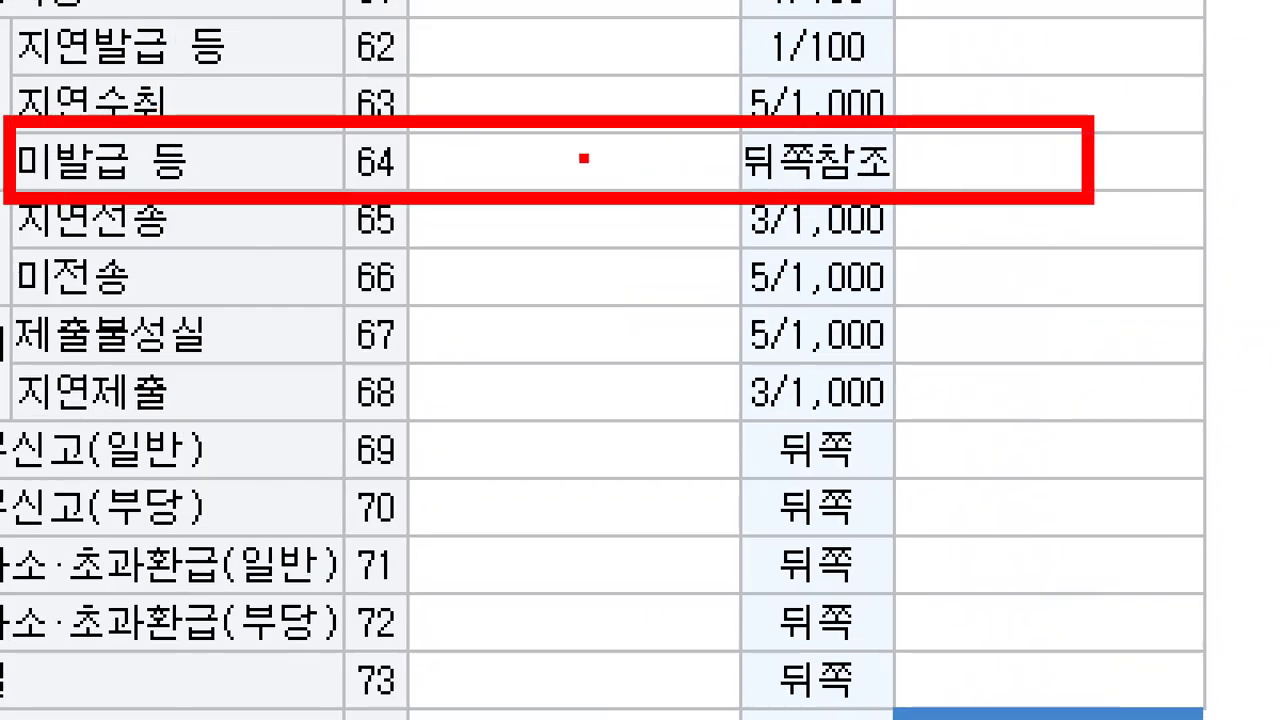
pyautogui.moveTo(584, 157)
pyautogui.mouseDown()
pyautogui.moveTo(625, 192)
pyautogui.moveTo(580, 205)
pyautogui.mouseUp()
pyautogui.moveTo(1034, 157); pyautogui.dragTo(1098, 295)
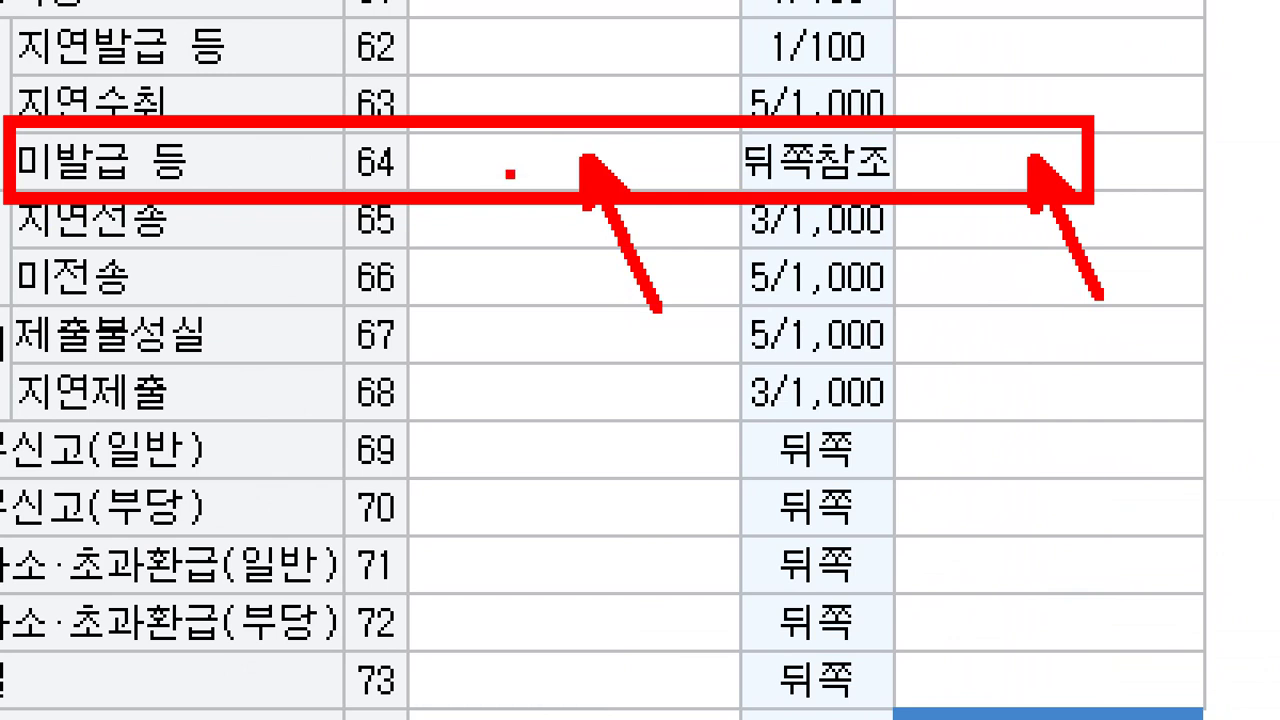
pyautogui.moveTo(510, 174)
pyautogui.mouseDown()
pyautogui.moveTo(545, 145)
pyautogui.moveTo(540, 186)
pyautogui.mouseUp()
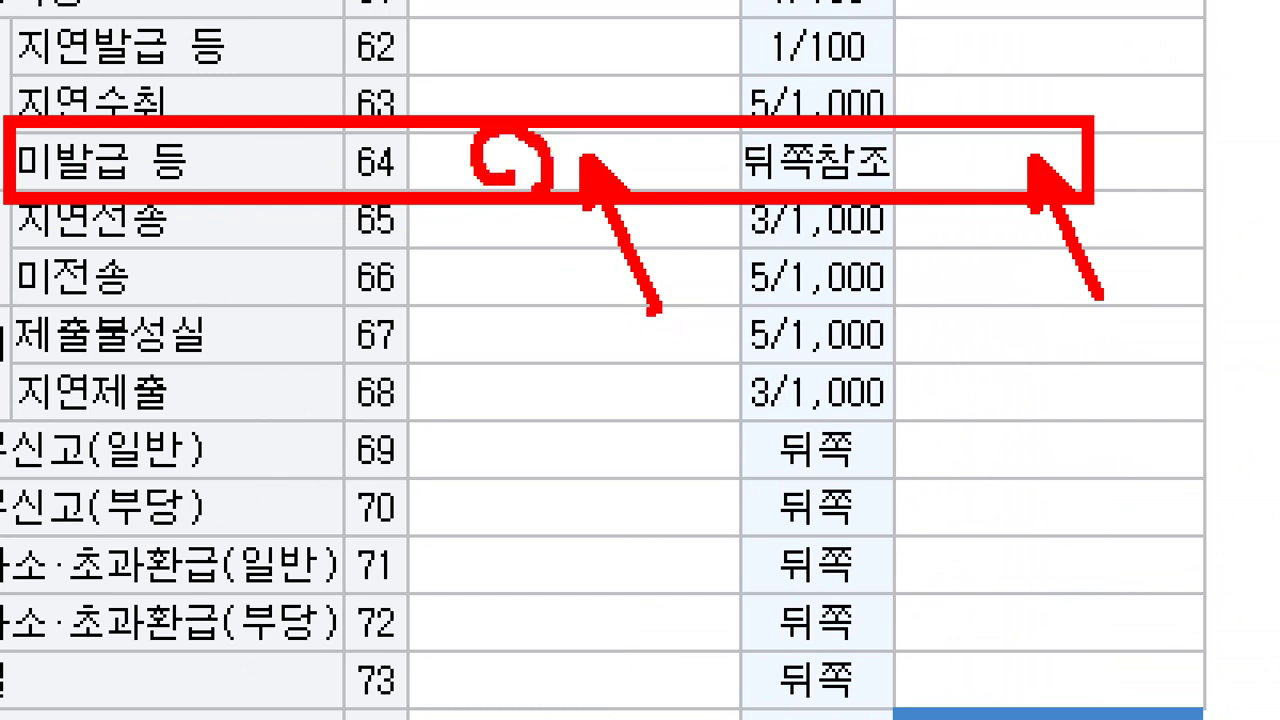
pyautogui.press('Escape')
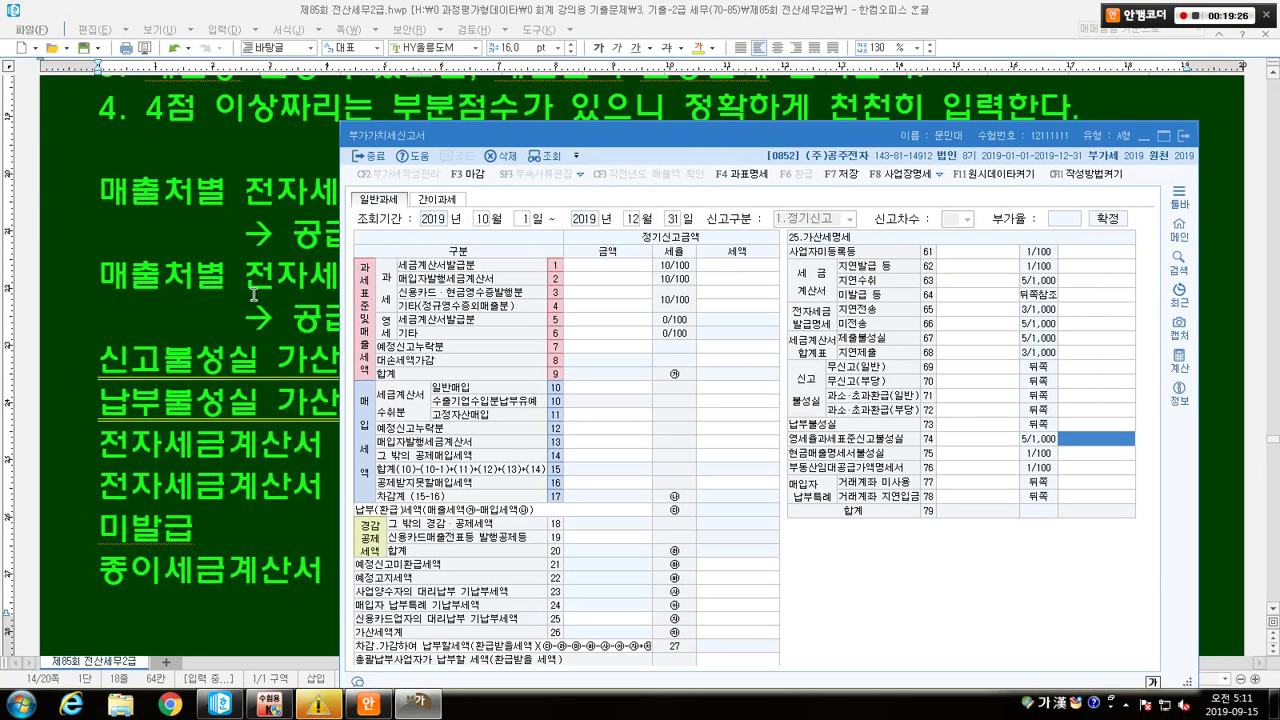
# Switch to question [2] in the Hangul notes, box 1. 매출 관련 자료, and underline the 전자세금계산서 발급분 sales of 150,000,000원.
pyautogui.click(253, 293)
pyautogui.scroll(10, 800, 467)
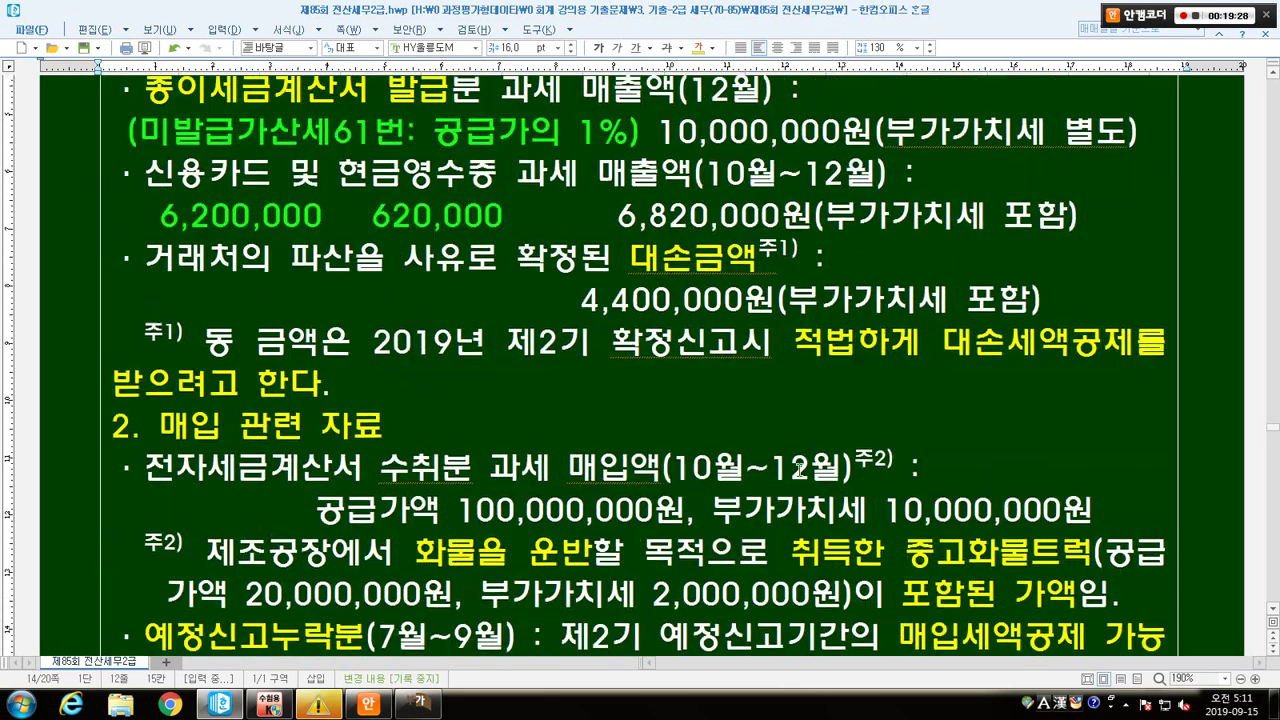
pyautogui.scroll(5, 800, 467)
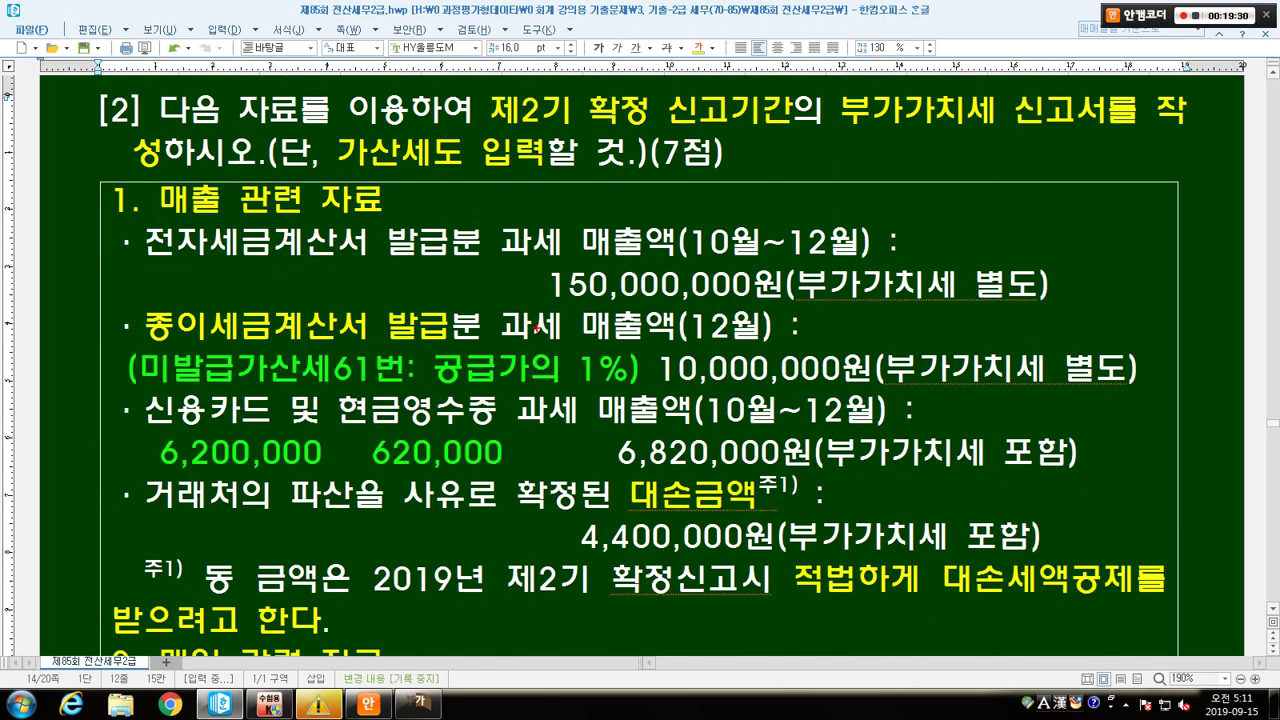
pyautogui.moveTo(113, 170); pyautogui.dragTo(430, 217)
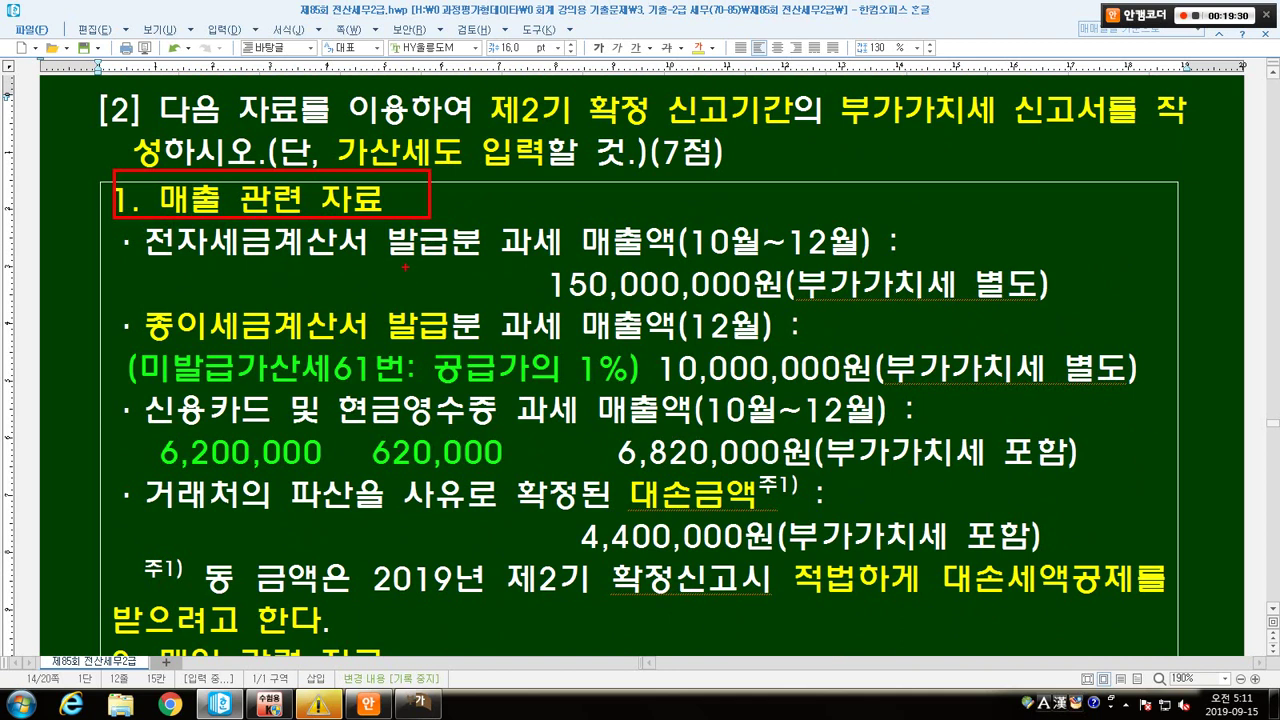
pyautogui.moveTo(408, 267); pyautogui.dragTo(646, 266)
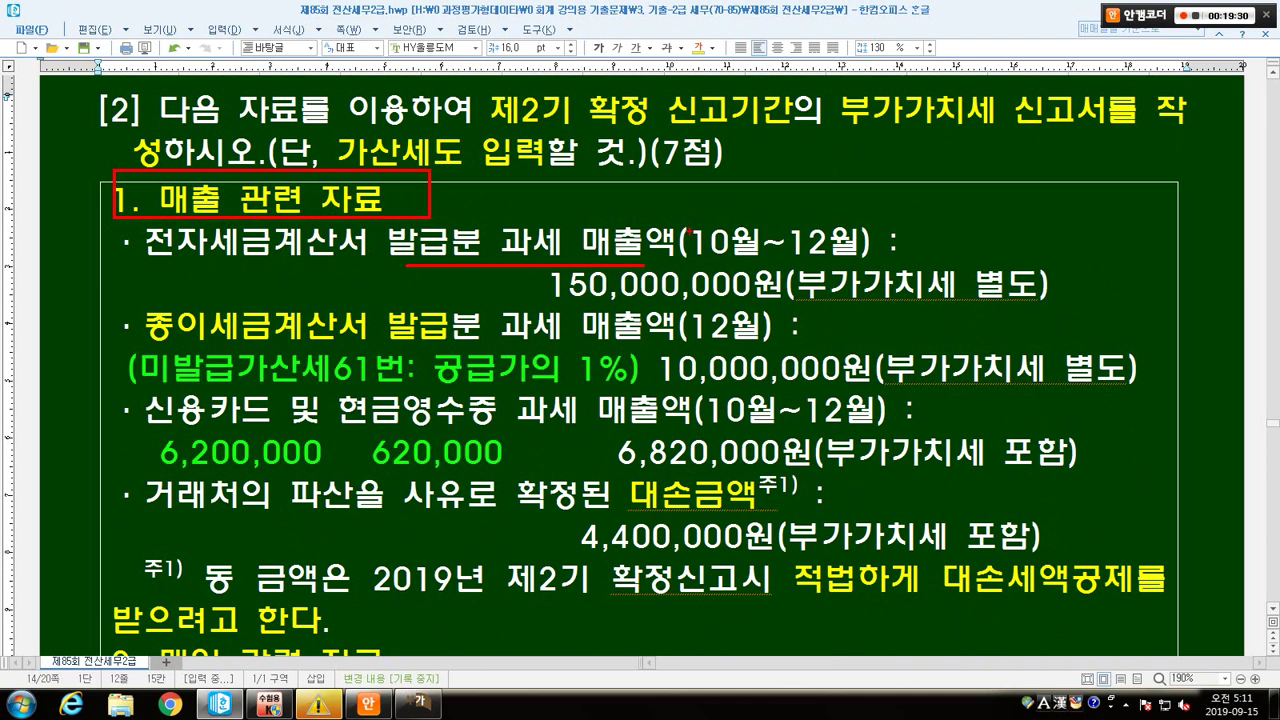
pyautogui.moveTo(555, 300); pyautogui.dragTo(996, 308)
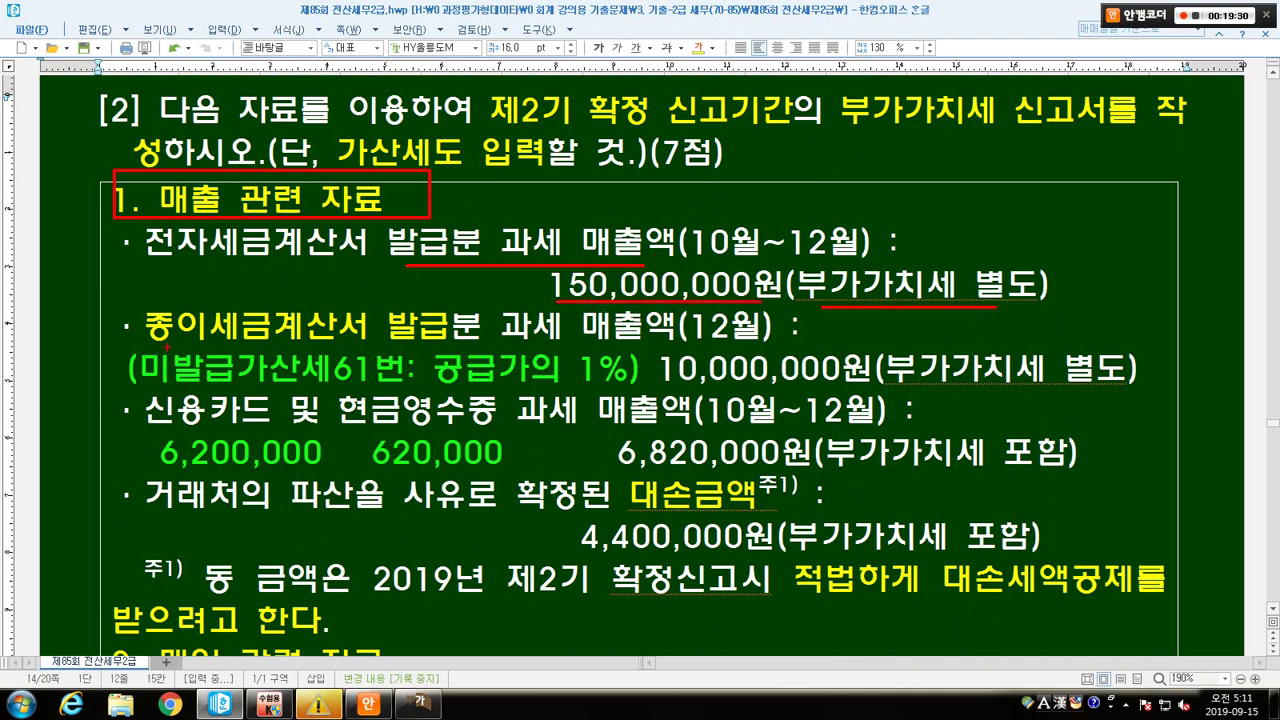
# Underline the 종이세금계산서 발급분 12월 sales of 10,000,000원 and mark both tax invoice items and their amounts together in red.
pyautogui.moveTo(150, 345); pyautogui.dragTo(766, 346)
pyautogui.moveTo(888, 384); pyautogui.dragTo(1056, 385)
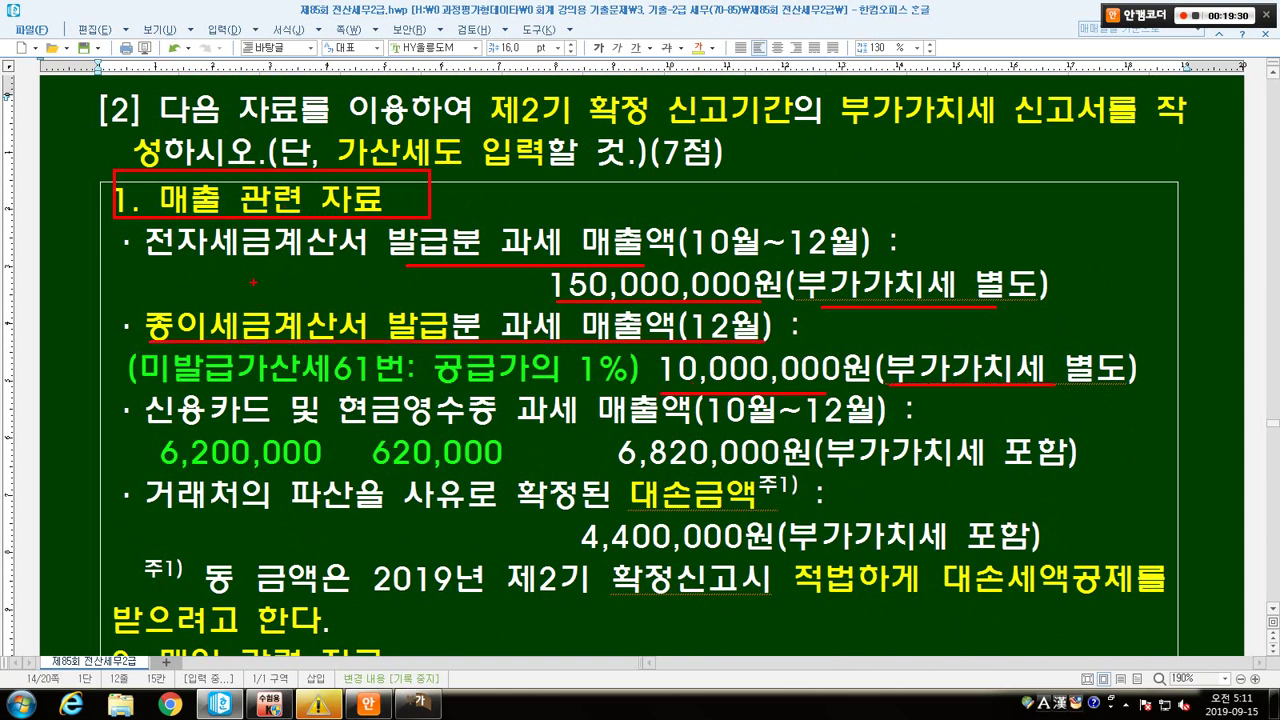
pyautogui.moveTo(300, 326)
pyautogui.mouseDown()
pyautogui.moveTo(258, 237)
pyautogui.moveTo(350, 292)
pyautogui.mouseUp()
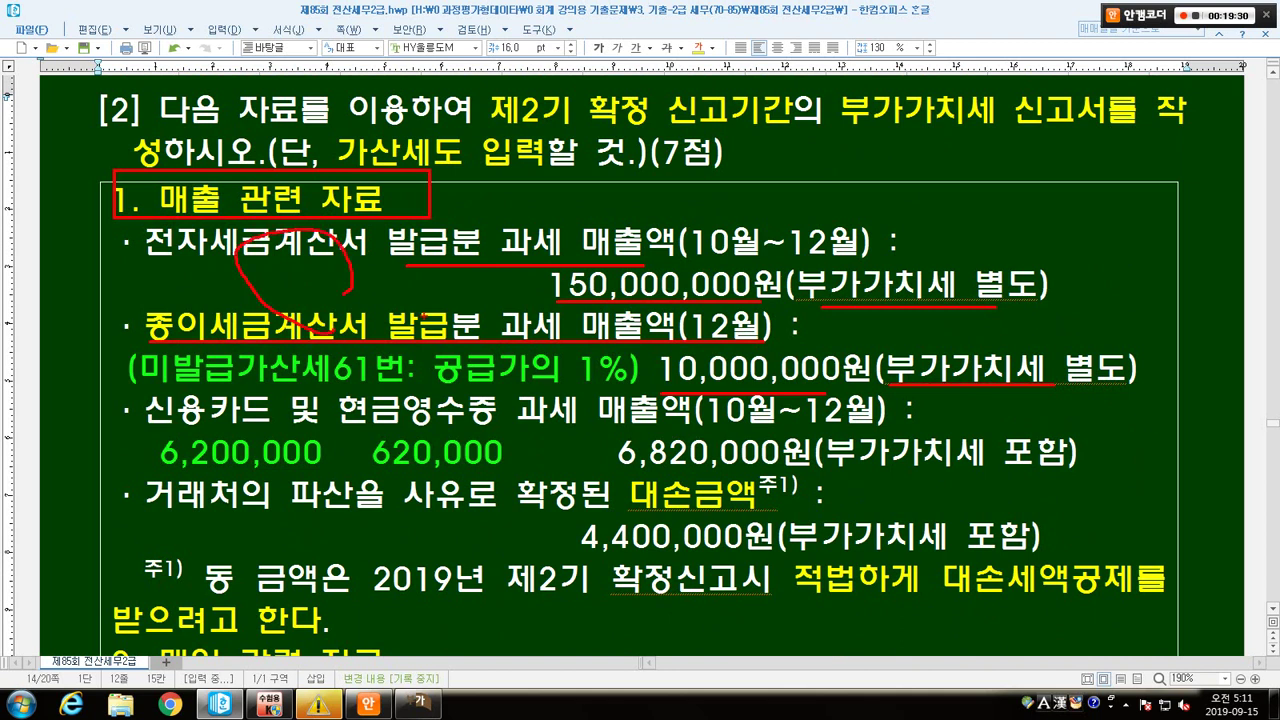
pyautogui.moveTo(530, 266); pyautogui.dragTo(770, 302)
pyautogui.moveTo(658, 340); pyautogui.dragTo(836, 382)
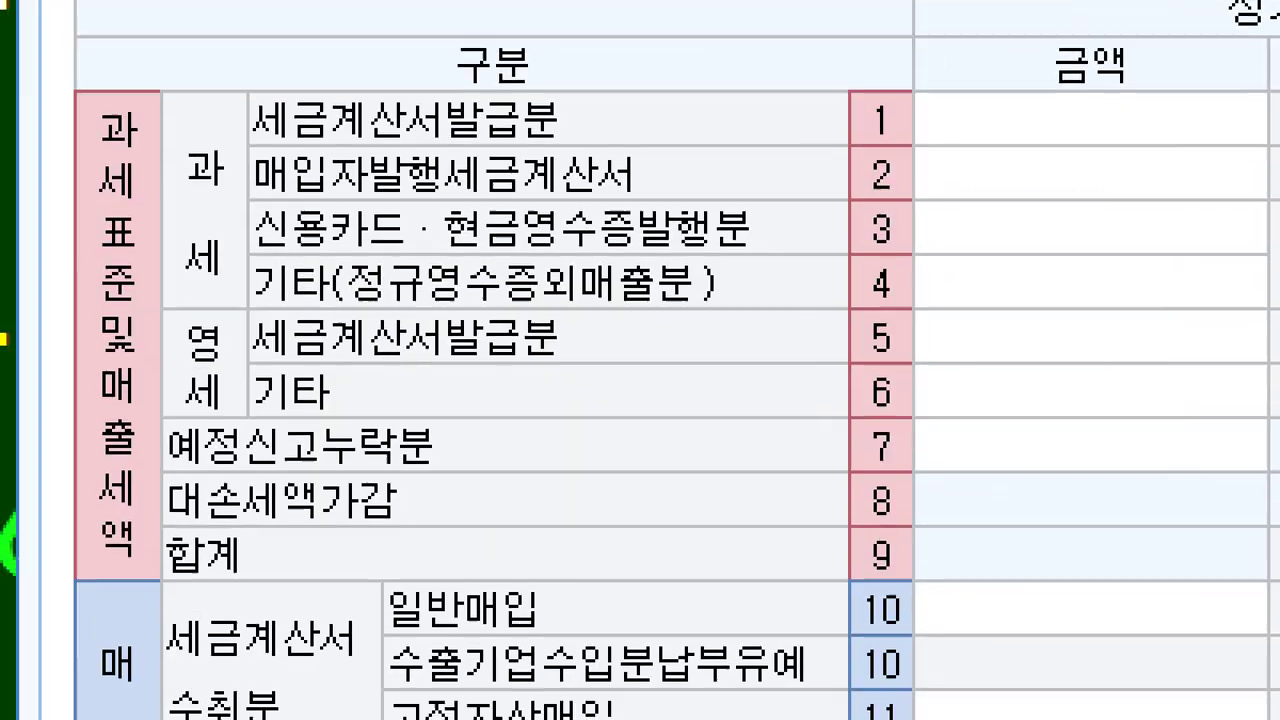
# In the VAT return, highlight the taxable 세금계산서발급분 row 1 and enter 160,000,000 as its amount.
pyautogui.moveTo(226, 84)
pyautogui.mouseDown()
pyautogui.moveTo(628, 144)
pyautogui.moveTo(1078, 146)
pyautogui.mouseUp()
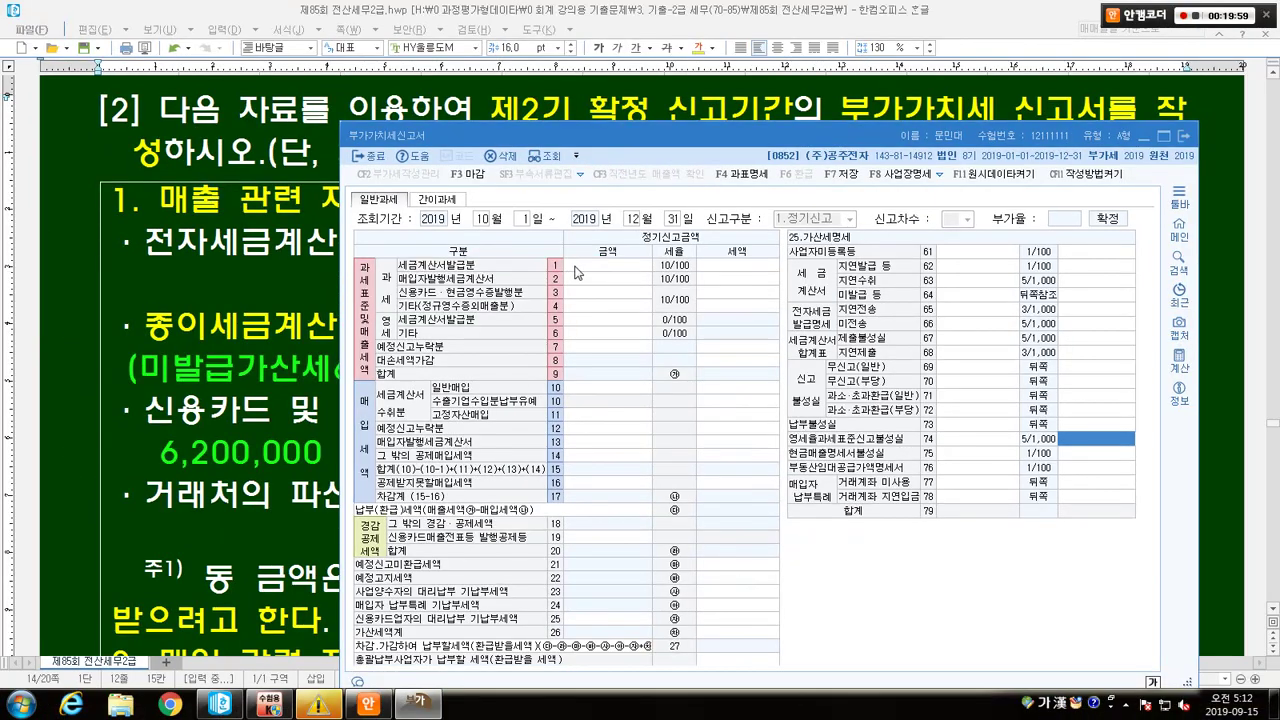
pyautogui.click(948, 100)
pyautogui.write('160000000')
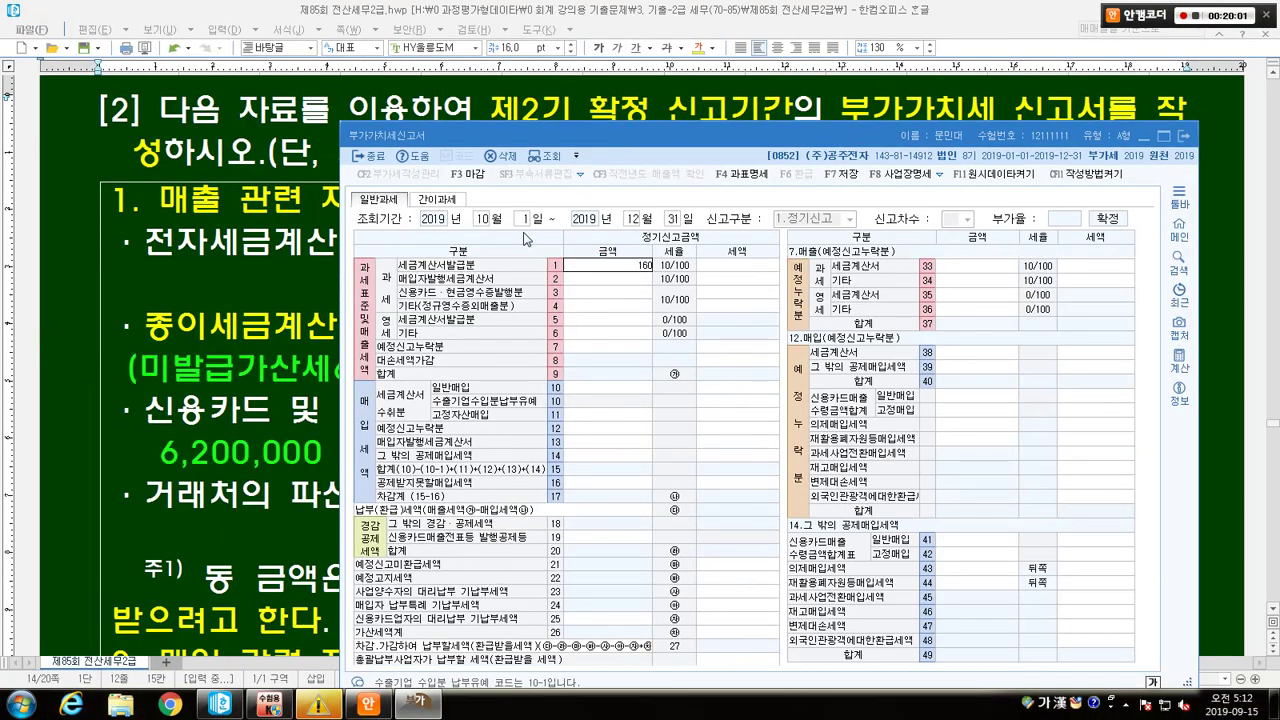
pyautogui.press('Return')
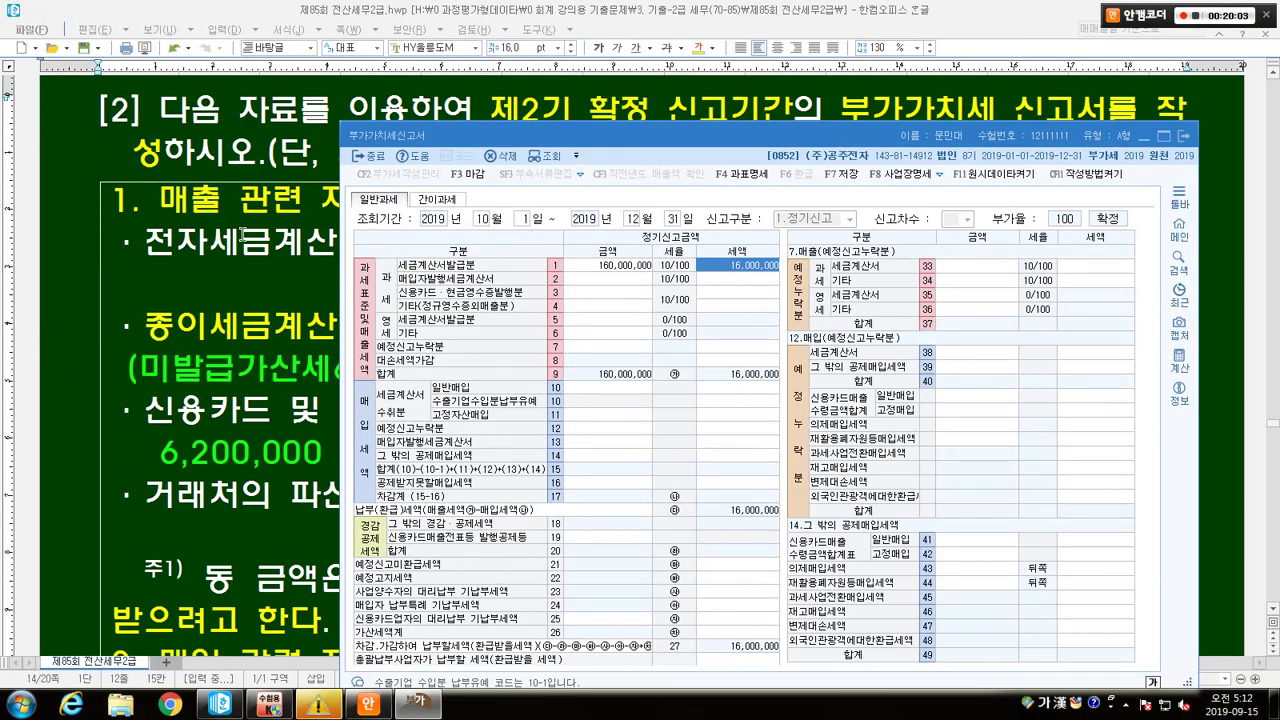
# Return to the Hangul notes, box 종이세금계산서 발급, underline its 미발급가산세61번: 공급가의 1% note, and clear the marks.
pyautogui.click(258, 245)
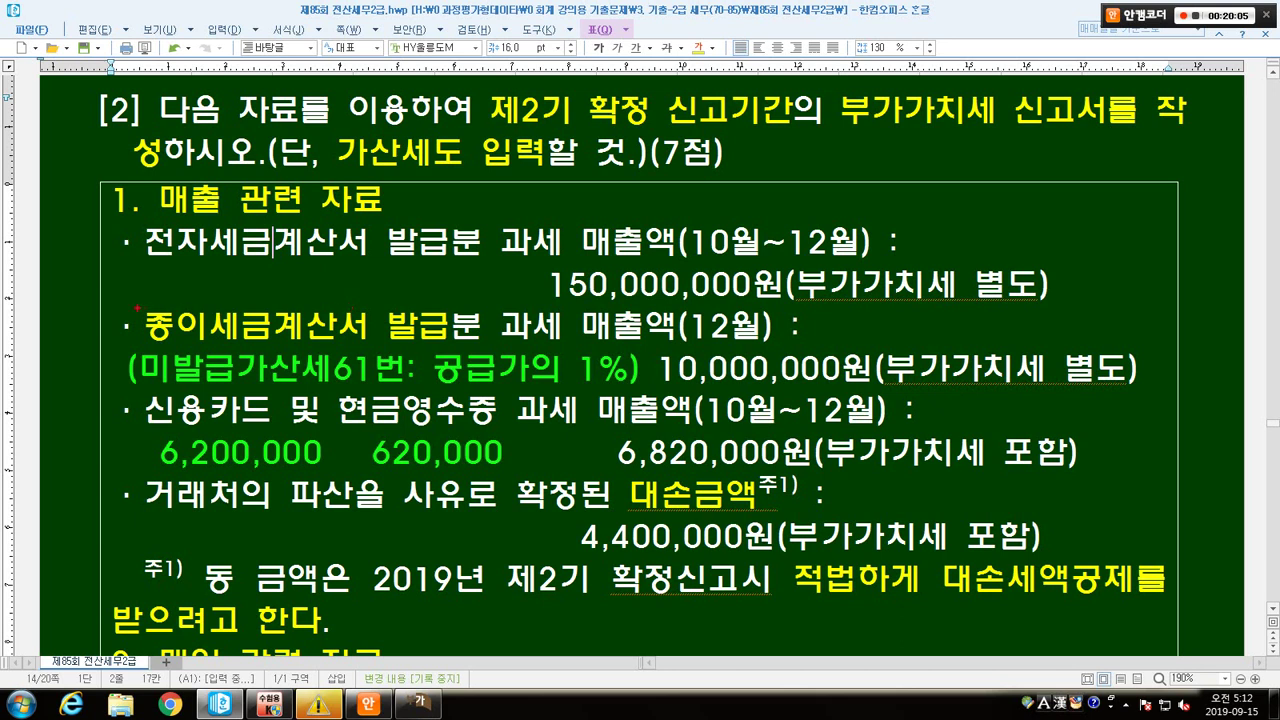
pyautogui.moveTo(130, 306)
pyautogui.mouseDown()
pyautogui.moveTo(368, 349)
pyautogui.moveTo(454, 348)
pyautogui.mouseUp()
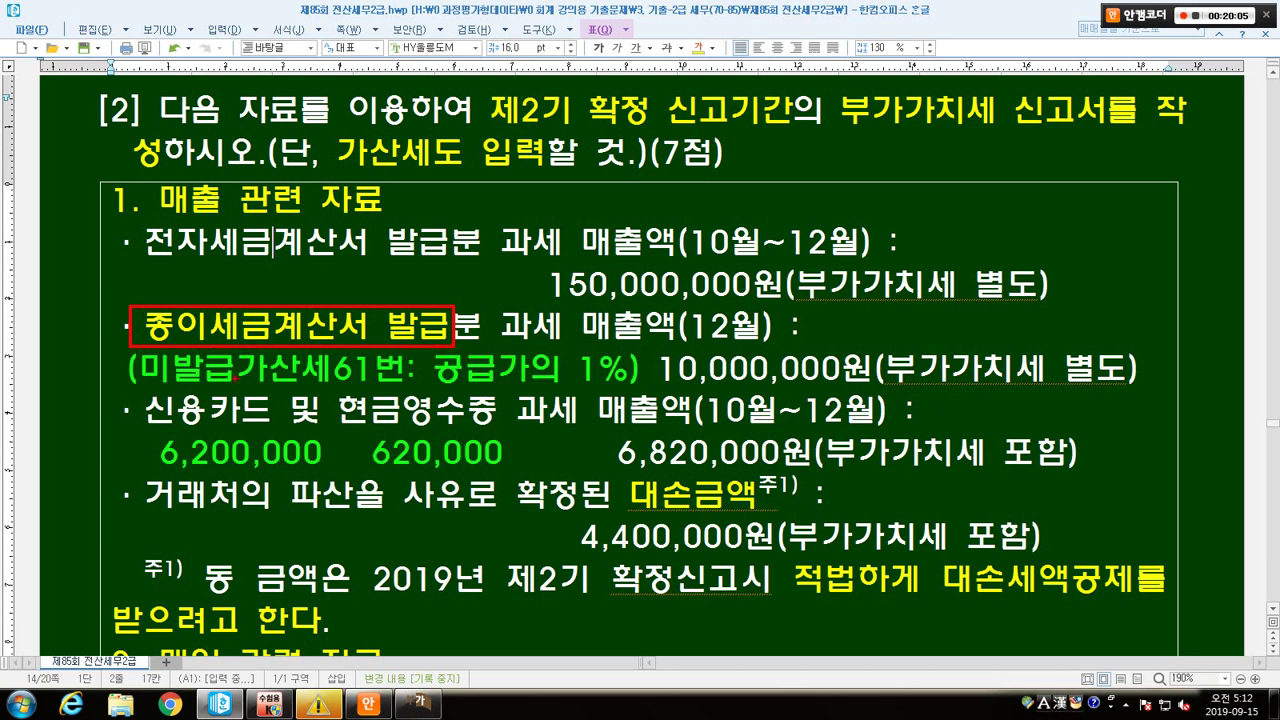
pyautogui.moveTo(142, 390); pyautogui.dragTo(628, 377)
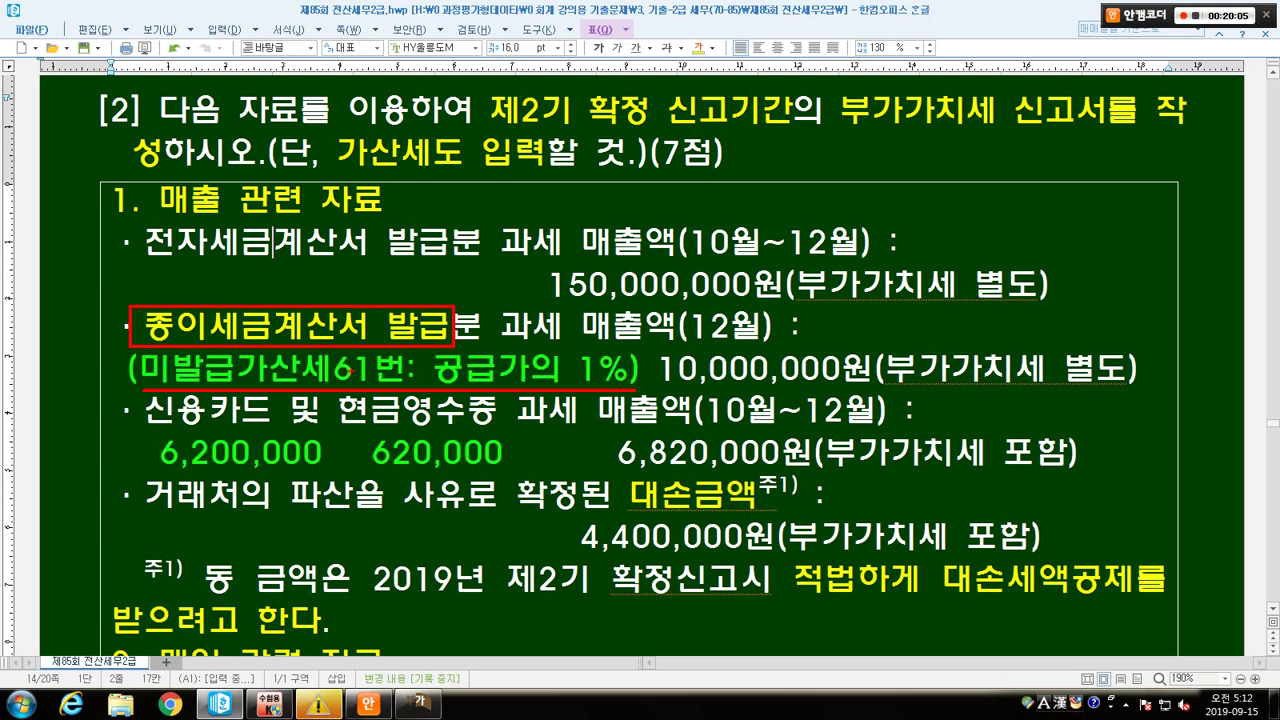
pyautogui.moveTo(392, 364)
pyautogui.mouseDown()
pyautogui.moveTo(410, 382)
pyautogui.moveTo(458, 334)
pyautogui.mouseUp()
pyautogui.press('Escape')
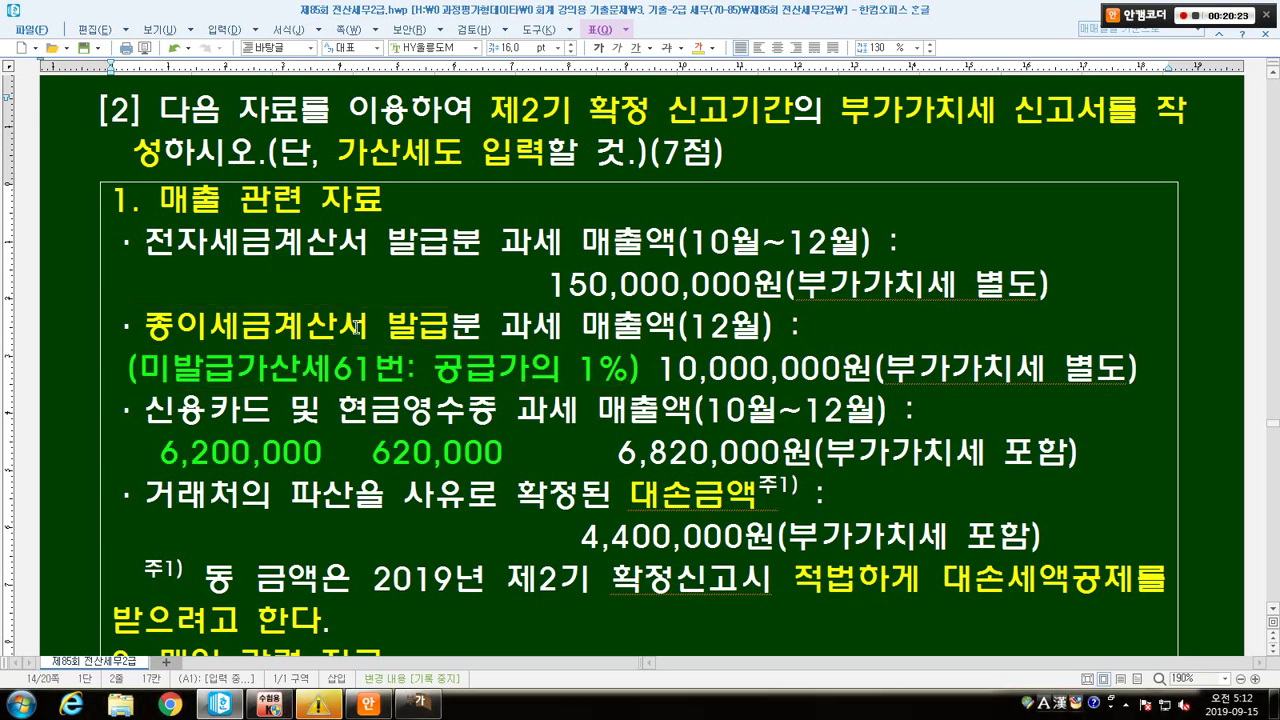
# Underline the 신용카드 및 현금영수증 sales of 6,820,000원, handwrite / 1.1 beside it, mark 6,200,000 and 620,000, and clear the marks.
pyautogui.moveTo(155, 433); pyautogui.dragTo(856, 431)
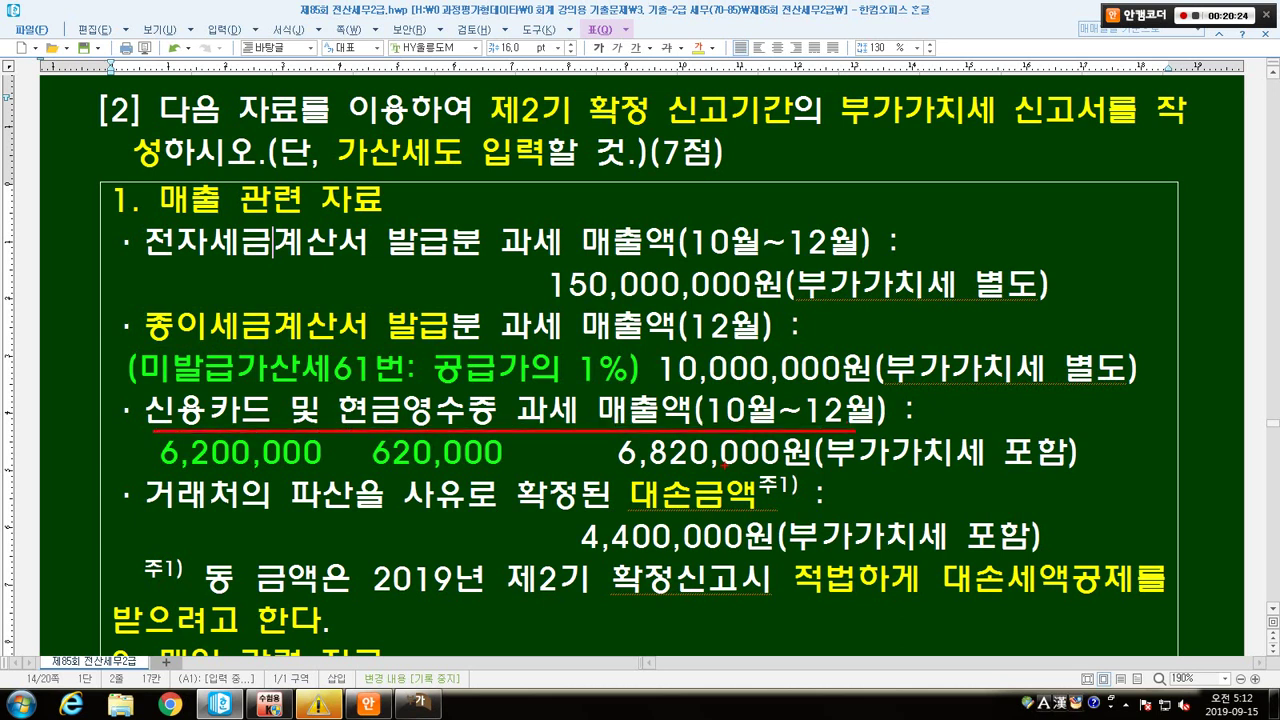
pyautogui.moveTo(617, 478)
pyautogui.mouseDown()
pyautogui.moveTo(1072, 470)
pyautogui.moveTo(1112, 436)
pyautogui.mouseUp()
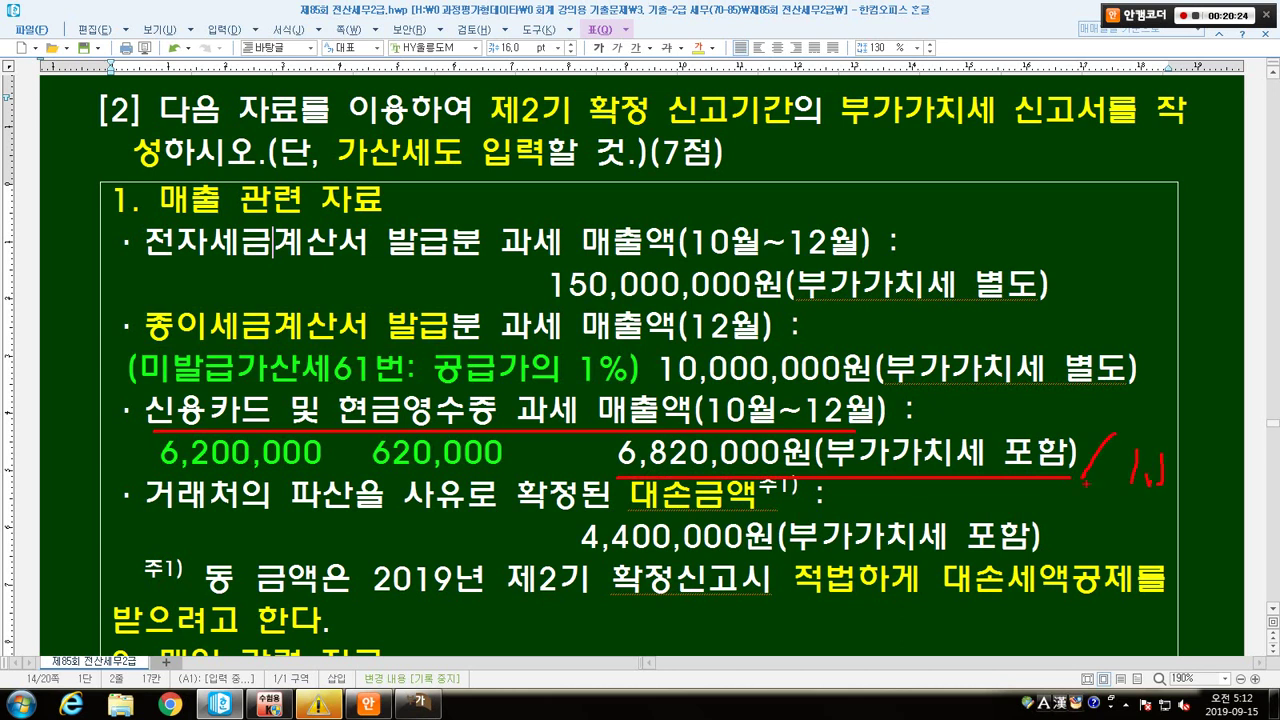
pyautogui.moveTo(146, 431)
pyautogui.mouseDown()
pyautogui.moveTo(298, 462)
pyautogui.moveTo(152, 466)
pyautogui.mouseUp()
pyautogui.moveTo(358, 432)
pyautogui.mouseDown()
pyautogui.moveTo(484, 472)
pyautogui.moveTo(362, 468)
pyautogui.mouseUp()
pyautogui.press('Escape')
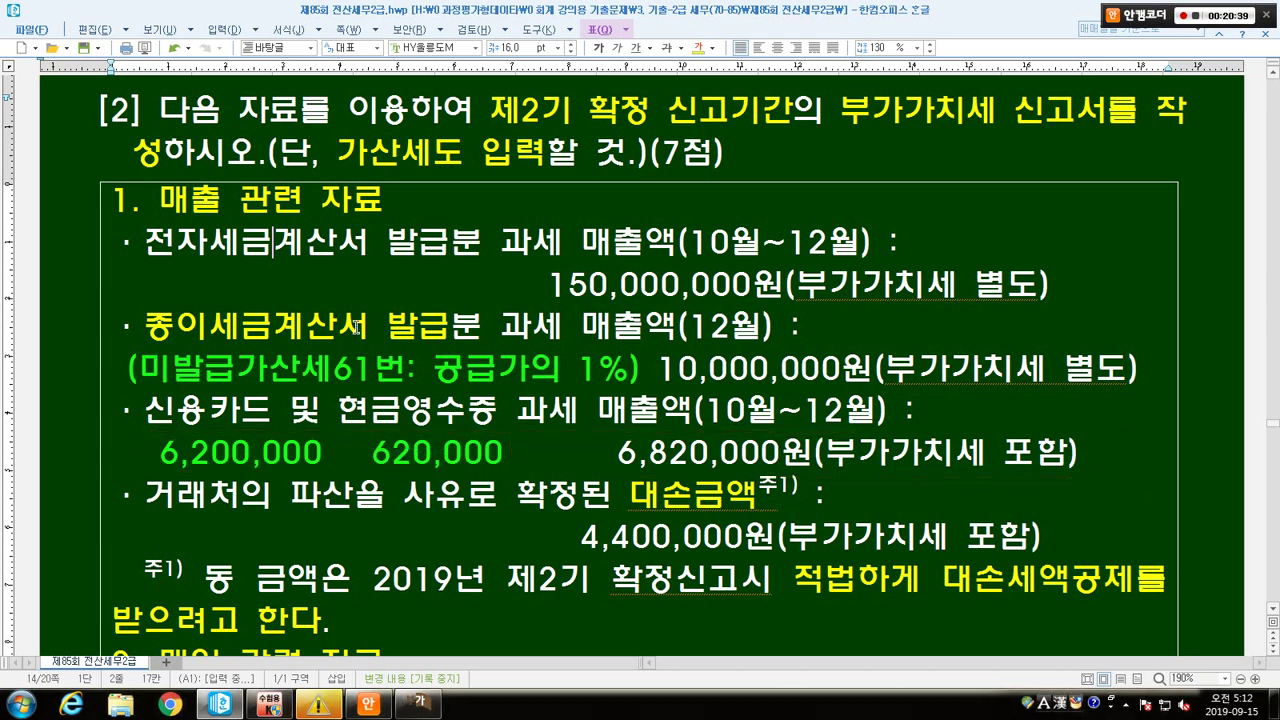
# Switch to the VAT return and mark the taxable 신용카드·현금영수증발행분 row 3 in red.
pyautogui.hotkey('alt', 'Tab')
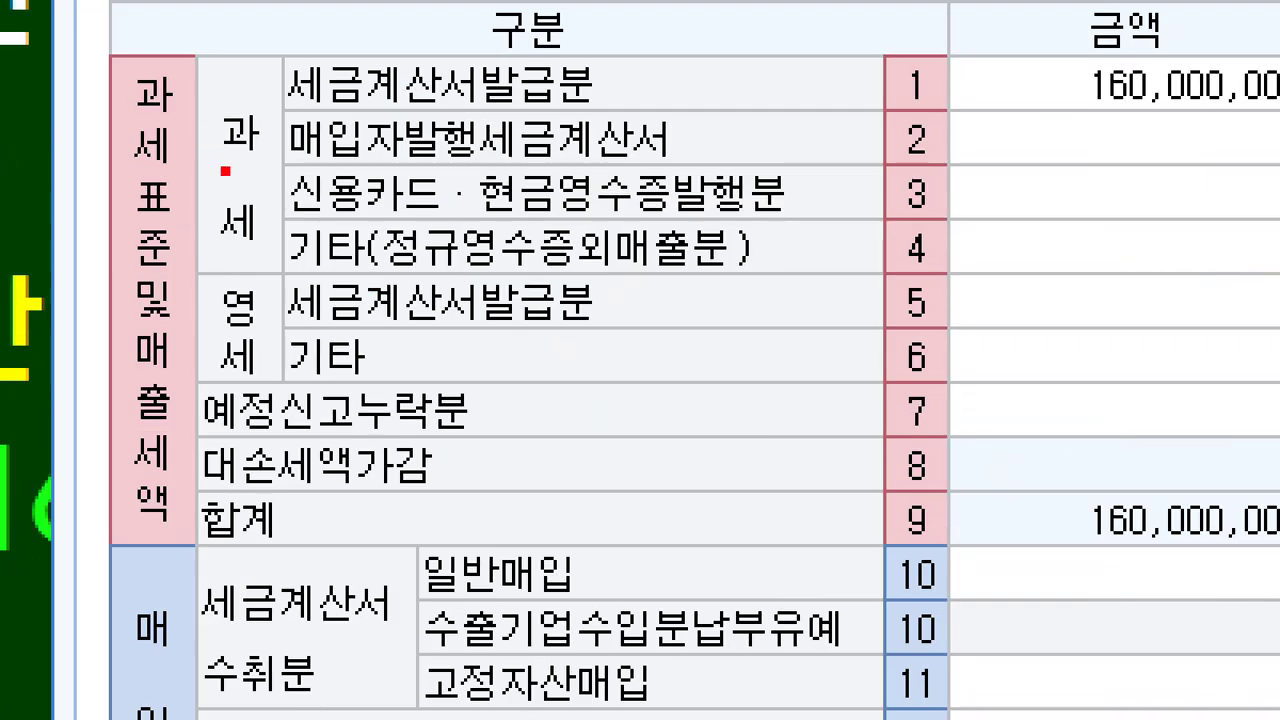
pyautogui.moveTo(372, 264); pyautogui.dragTo(383, 264)
pyautogui.moveTo(282, 158)
pyautogui.mouseDown()
pyautogui.moveTo(800, 212)
pyautogui.moveTo(250, 205)
pyautogui.mouseUp()
pyautogui.moveTo(56, 38); pyautogui.dragTo(62, 200)
pyautogui.moveTo(218, 248)
pyautogui.mouseDown()
pyautogui.moveTo(194, 600)
pyautogui.moveTo(205, 575)
pyautogui.mouseUp()
pyautogui.moveTo(1150, 198)
pyautogui.mouseDown()
pyautogui.moveTo(1122, 208)
pyautogui.moveTo(1133, 213)
pyautogui.mouseUp()
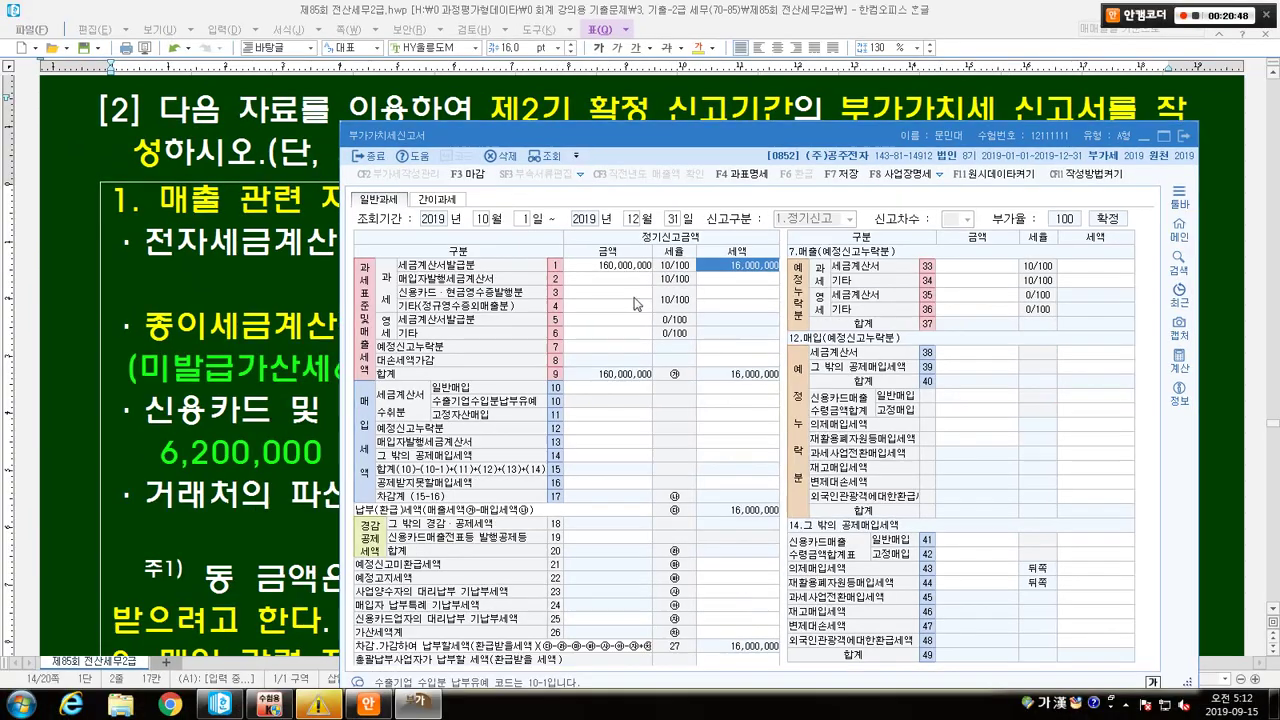
# Enter 6,200,000 as the amount of the 신용카드·현금영수증발행분 row 3 and mark the entry in red.
pyautogui.click(1180, 192)
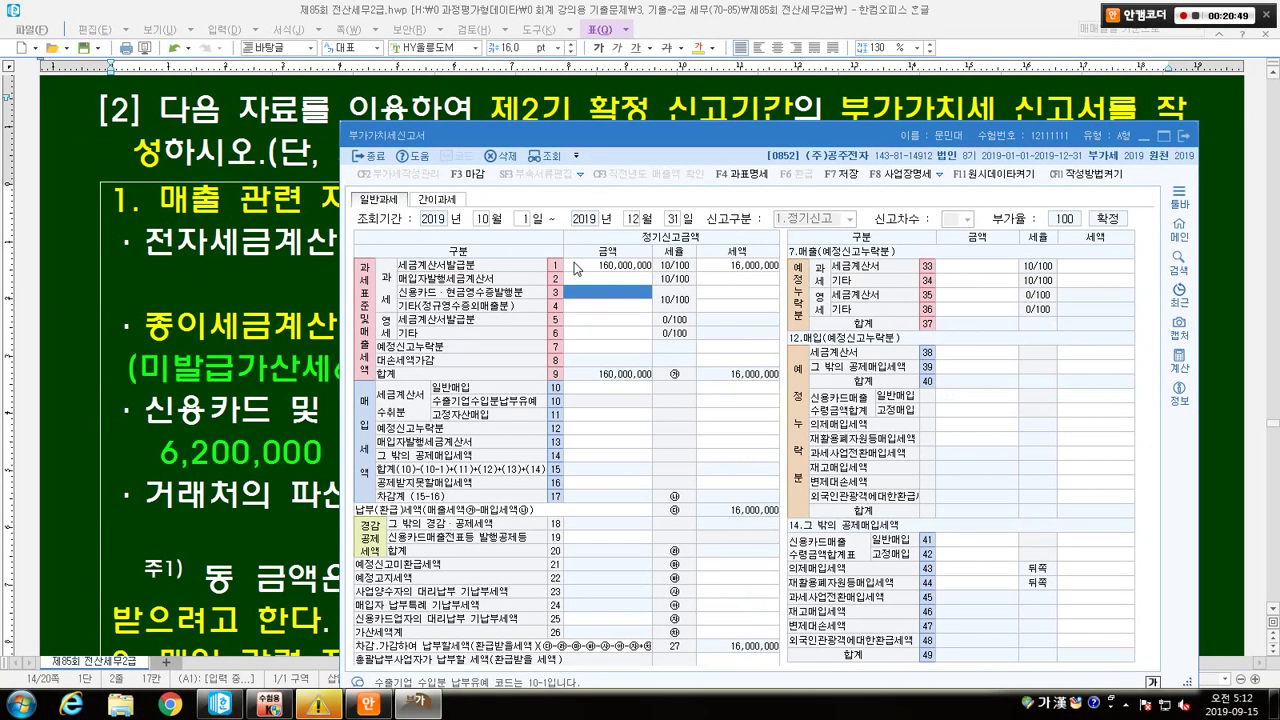
pyautogui.write('6,200,000')
pyautogui.press('Return')
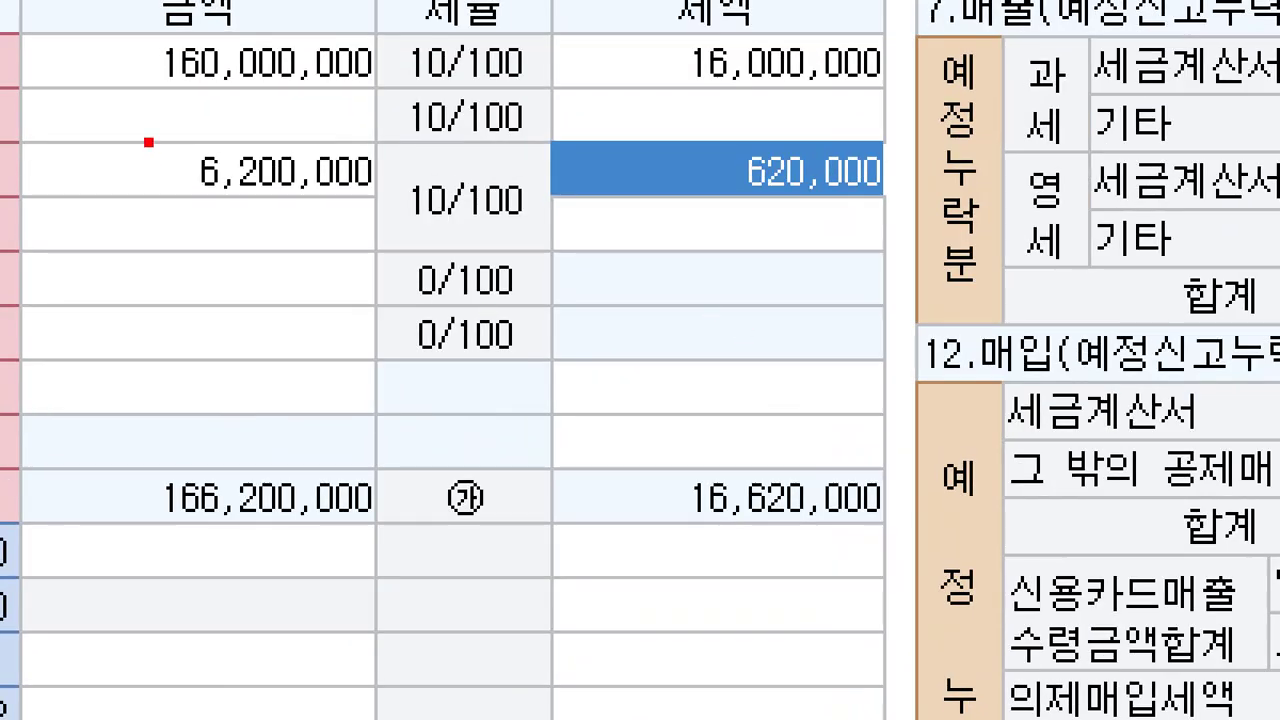
pyautogui.moveTo(593, 283); pyautogui.dragTo(742, 300)
pyautogui.moveTo(732, 205); pyautogui.dragTo(889, 221)
pyautogui.press('Escape')
# Switch to the Hangul notes, box the 거래처의 파산을 사유로 확정된 대손금액 item, and underline its 4,400,000원(부가가치세 포함).
pyautogui.hotkey('alt', 'Tab')
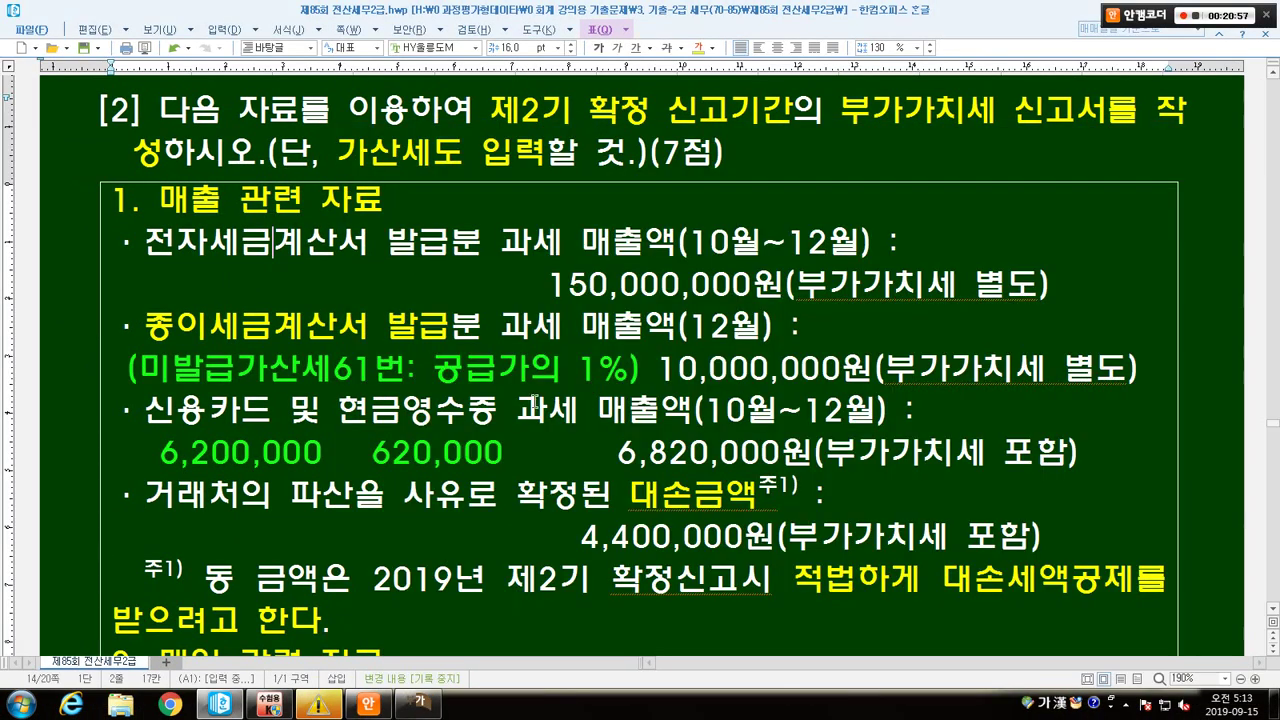
pyautogui.scroll(-3, 538, 392)
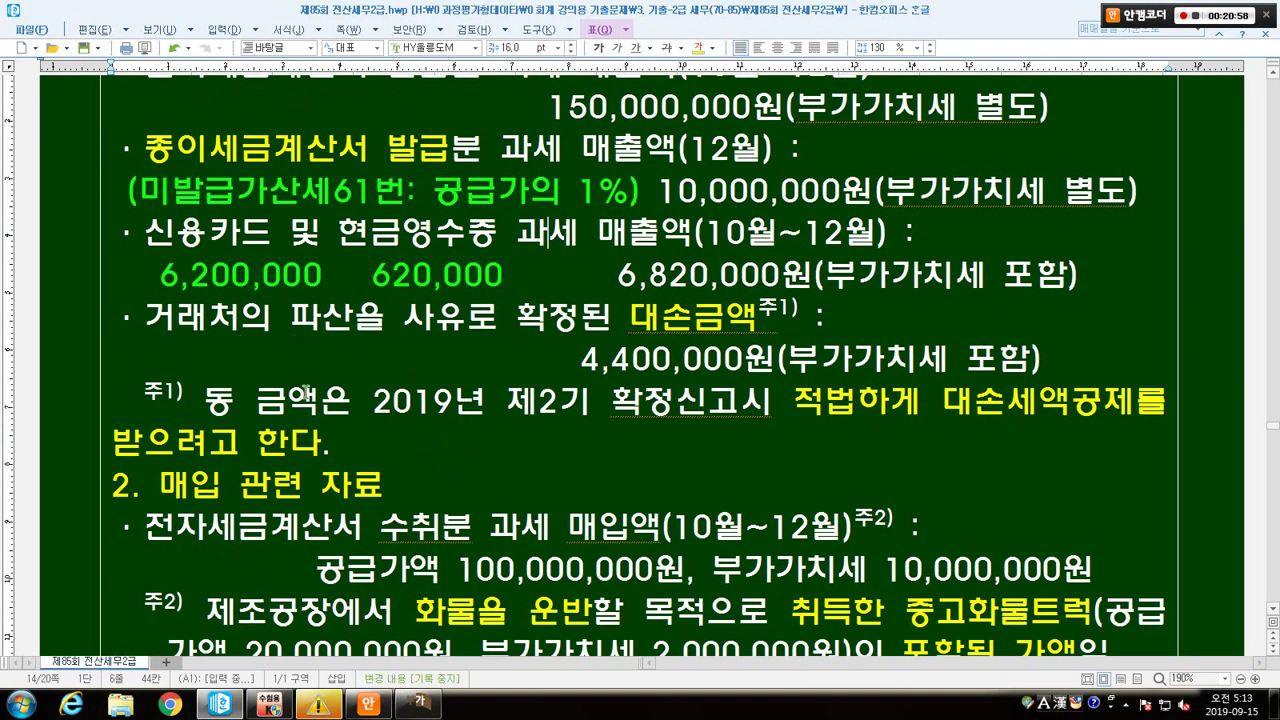
pyautogui.moveTo(152, 300)
pyautogui.mouseDown()
pyautogui.moveTo(428, 334)
pyautogui.moveTo(766, 334)
pyautogui.mouseUp()
pyautogui.moveTo(595, 380); pyautogui.dragTo(1028, 378)
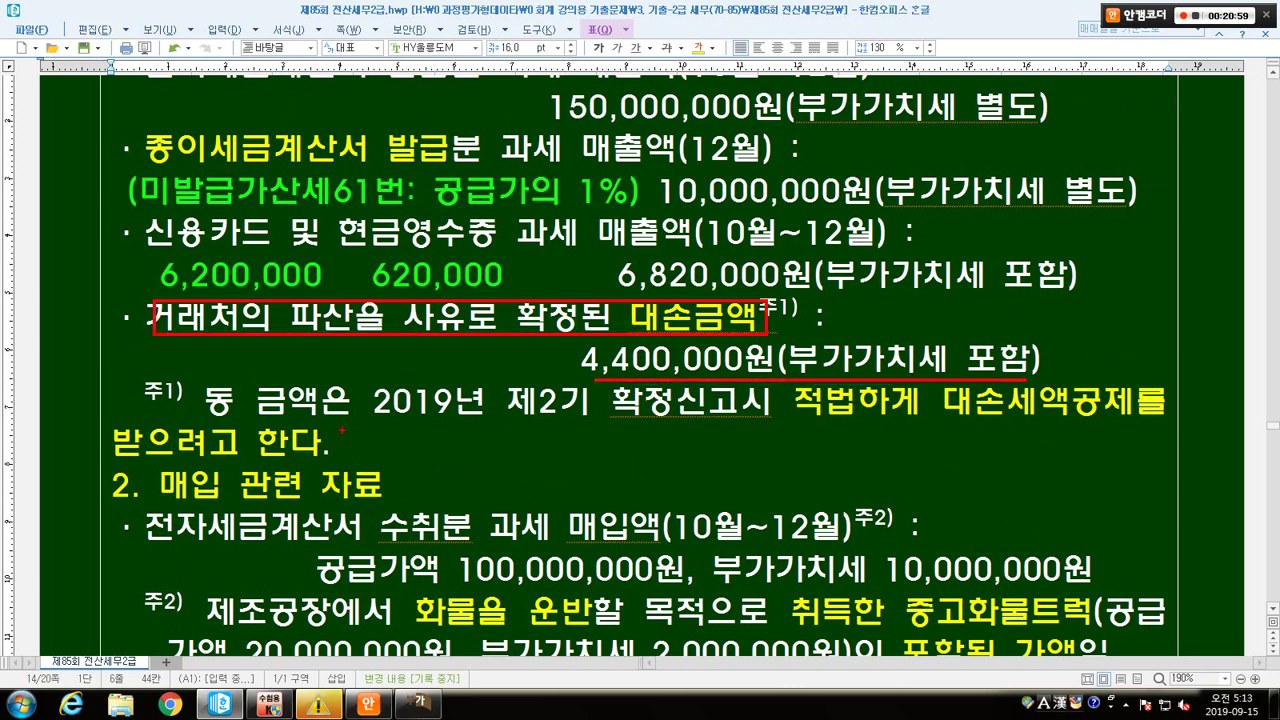
# Underline the 주1) note on the 2019년 제2기 확정신고 bad debt credit, box 세액공제 with an arrow, and handwrite a calculation above 4,400,000원.
pyautogui.moveTo(224, 421); pyautogui.dragTo(1140, 424)
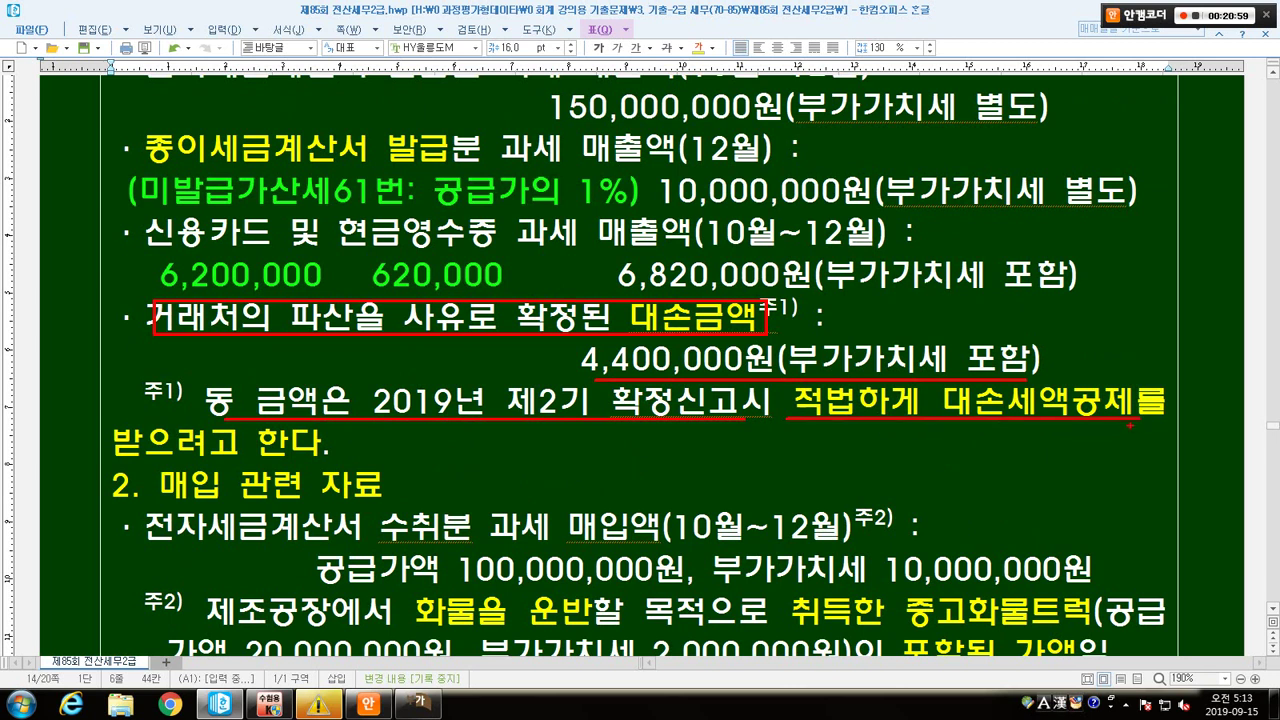
pyautogui.moveTo(118, 461); pyautogui.dragTo(296, 462)
pyautogui.moveTo(996, 372)
pyautogui.mouseDown()
pyautogui.moveTo(1142, 429)
pyautogui.moveTo(1133, 342)
pyautogui.mouseUp()
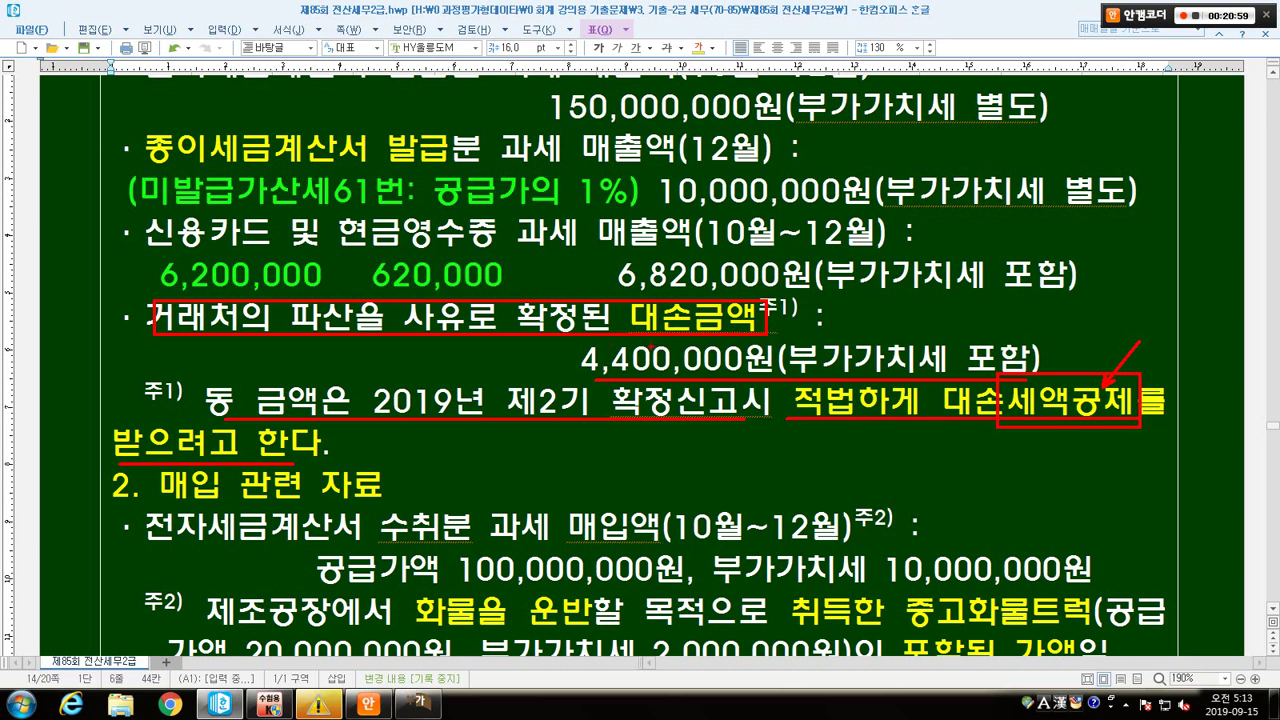
pyautogui.moveTo(846, 224)
pyautogui.mouseDown()
pyautogui.moveTo(897, 275)
pyautogui.moveTo(1040, 268)
pyautogui.mouseUp()
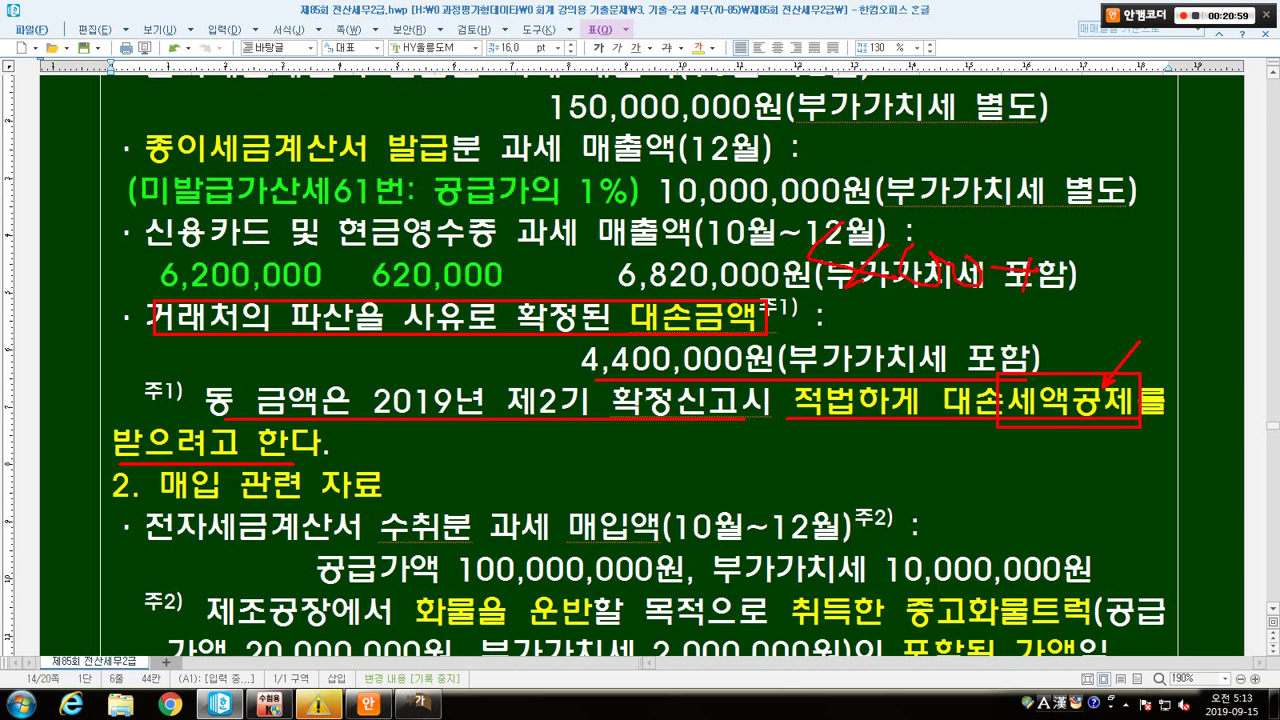
pyautogui.moveTo(770, 205); pyautogui.dragTo(1085, 316)
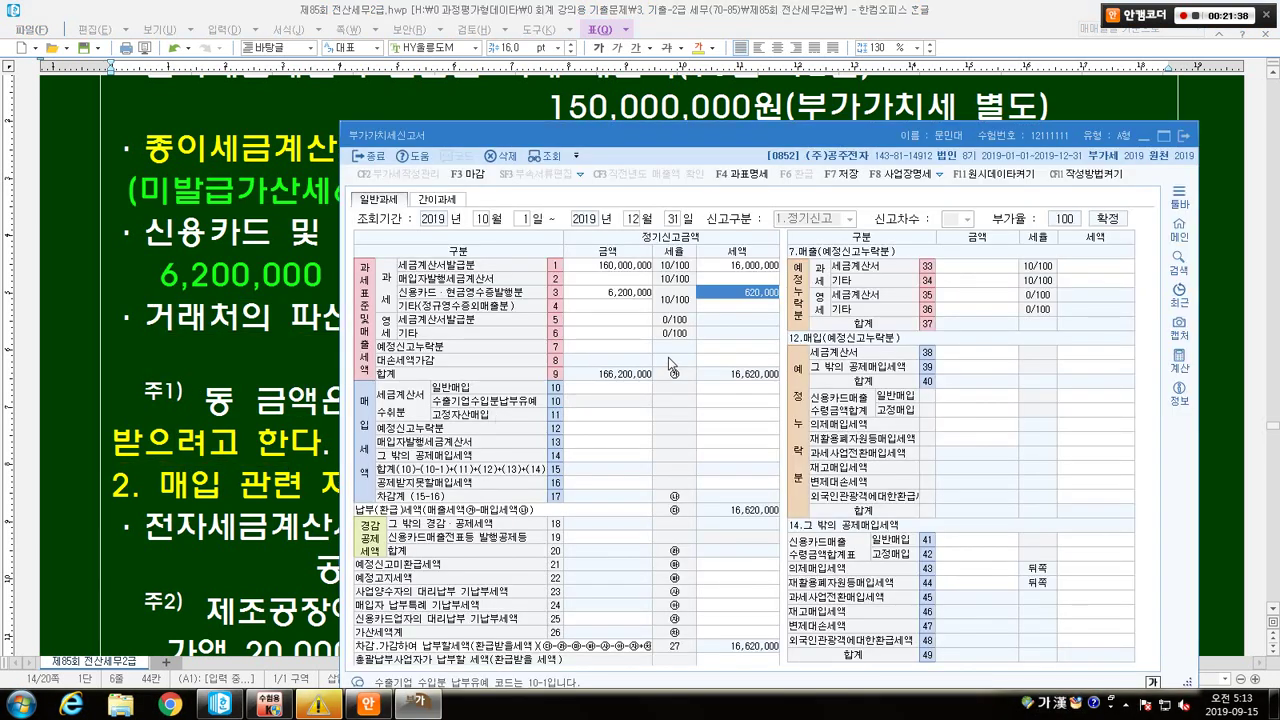
# Select the tax amount of the 대손세액가감 row 8 and box the row label and tax cell in red.
pyautogui.click(732, 358)
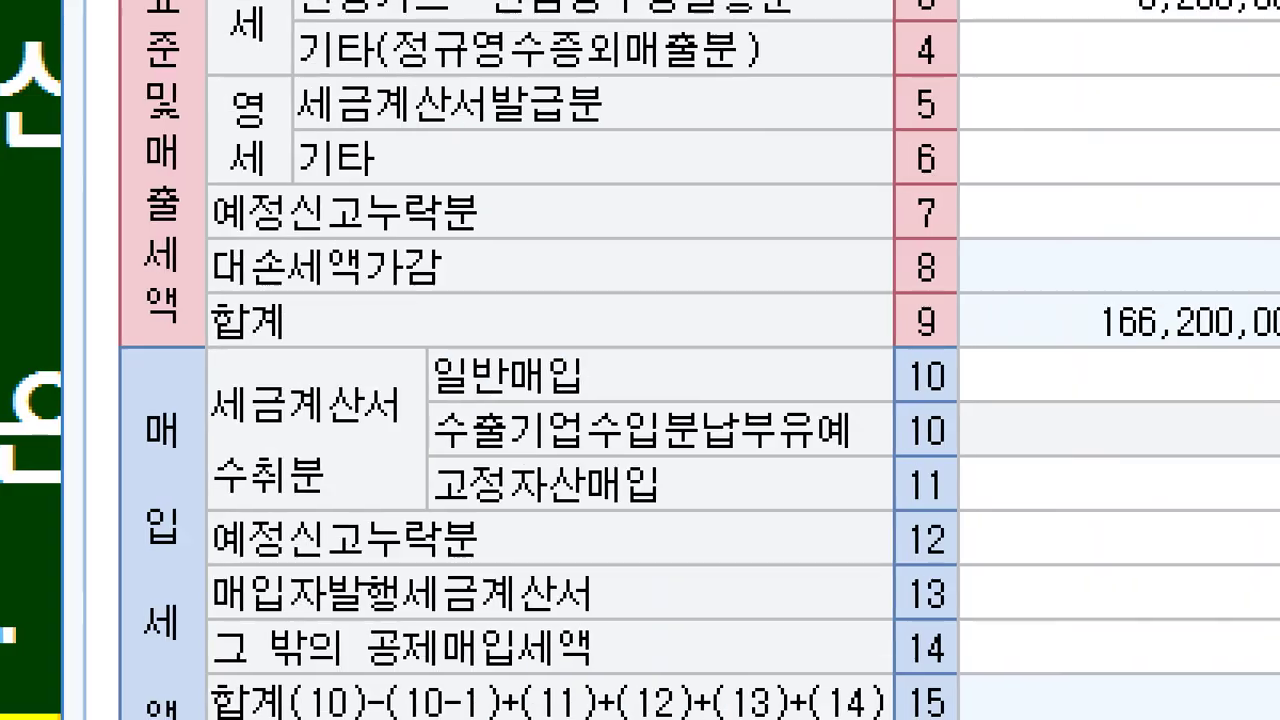
pyautogui.moveTo(171, 236); pyautogui.dragTo(567, 302)
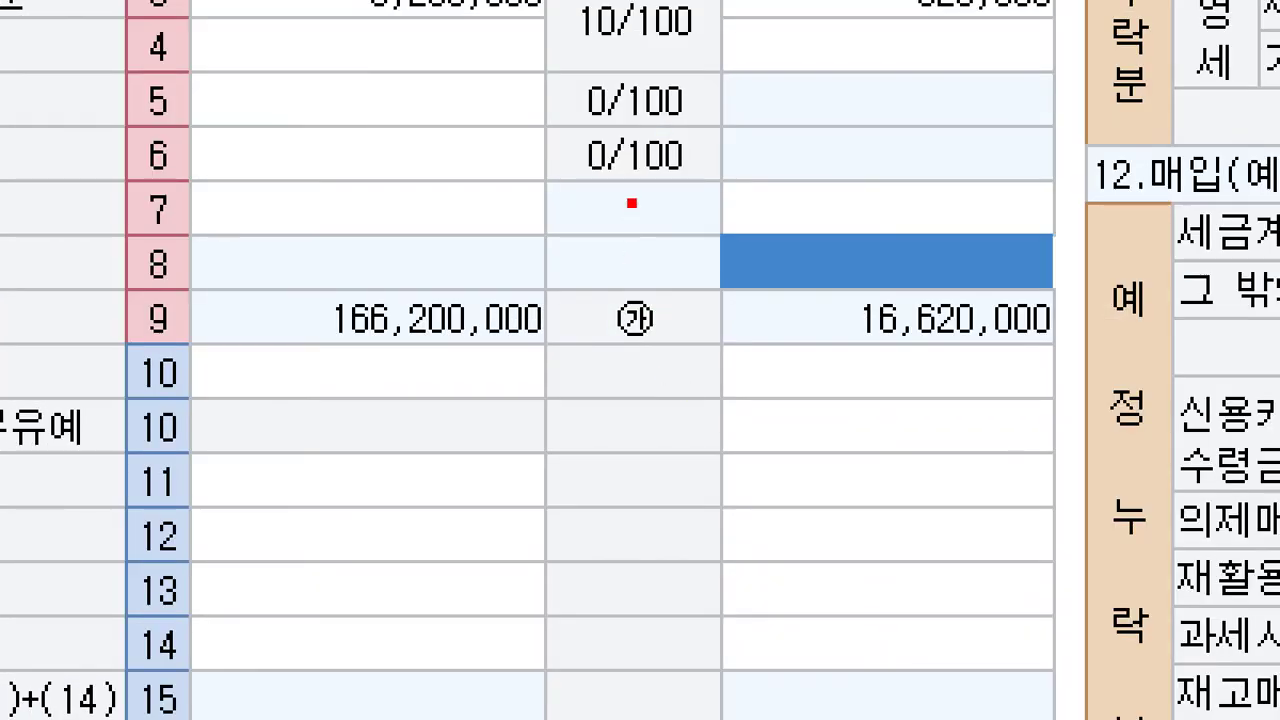
pyautogui.moveTo(638, 200); pyautogui.dragTo(1100, 318)
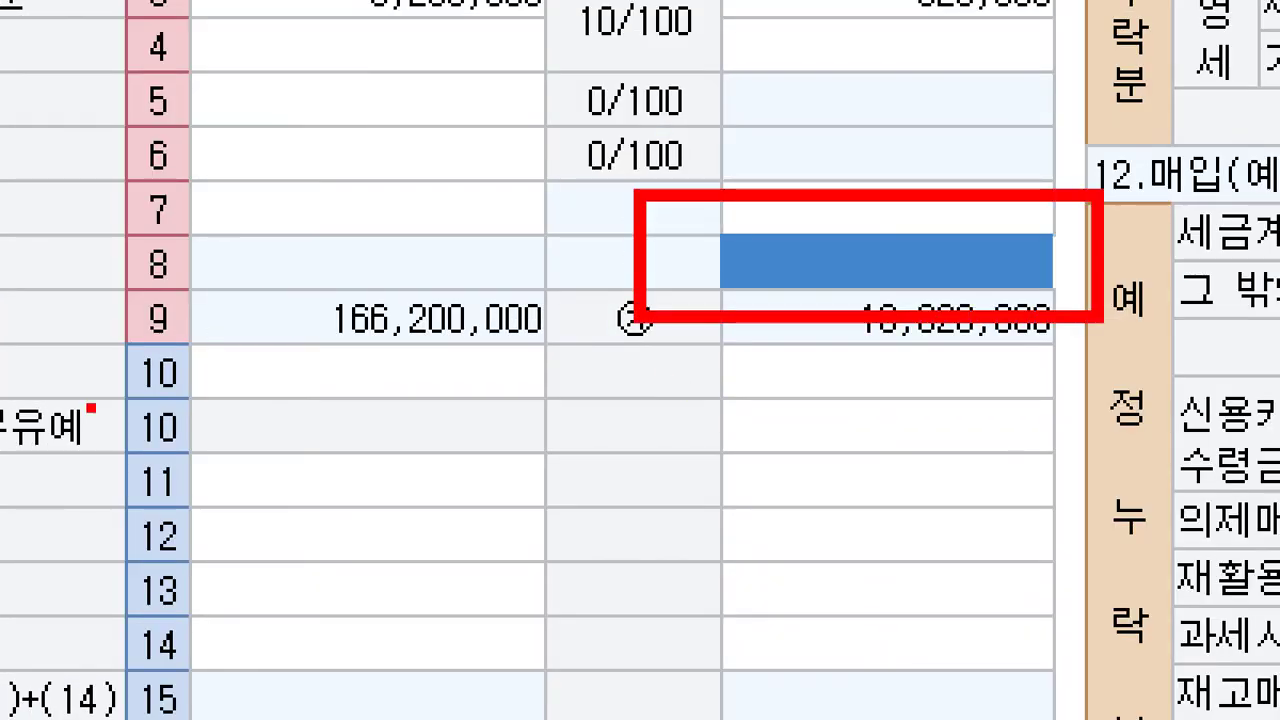
# Handwrite plus and minus sign notes in red around the boxed 대손세액가감 tax cell, and clear the marks.
pyautogui.moveTo(168, 131); pyautogui.dragTo(290, 130)
pyautogui.moveTo(227, 62); pyautogui.dragTo(183, 158)
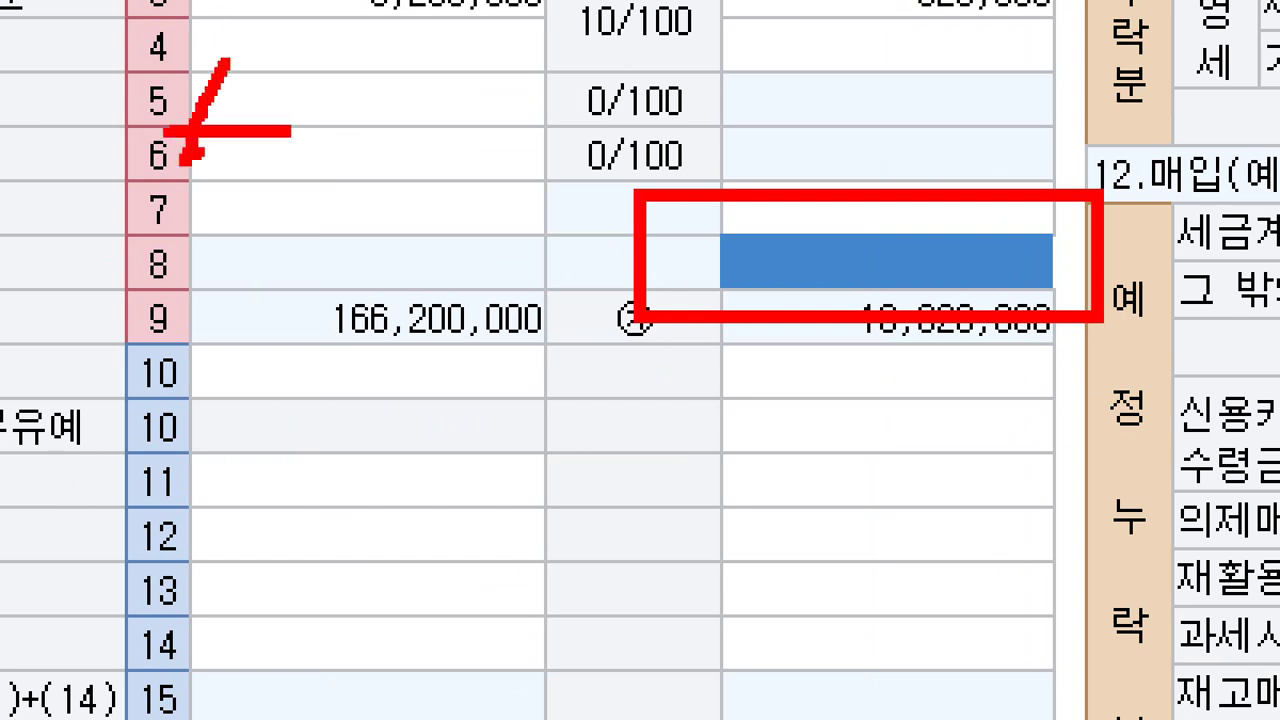
pyautogui.moveTo(381, 30); pyautogui.dragTo(462, 124)
pyautogui.moveTo(452, 48)
pyautogui.mouseDown()
pyautogui.moveTo(362, 100)
pyautogui.moveTo(448, 116)
pyautogui.moveTo(540, 95)
pyautogui.moveTo(738, 90)
pyautogui.mouseUp()
pyautogui.moveTo(682, 38); pyautogui.dragTo(635, 146)
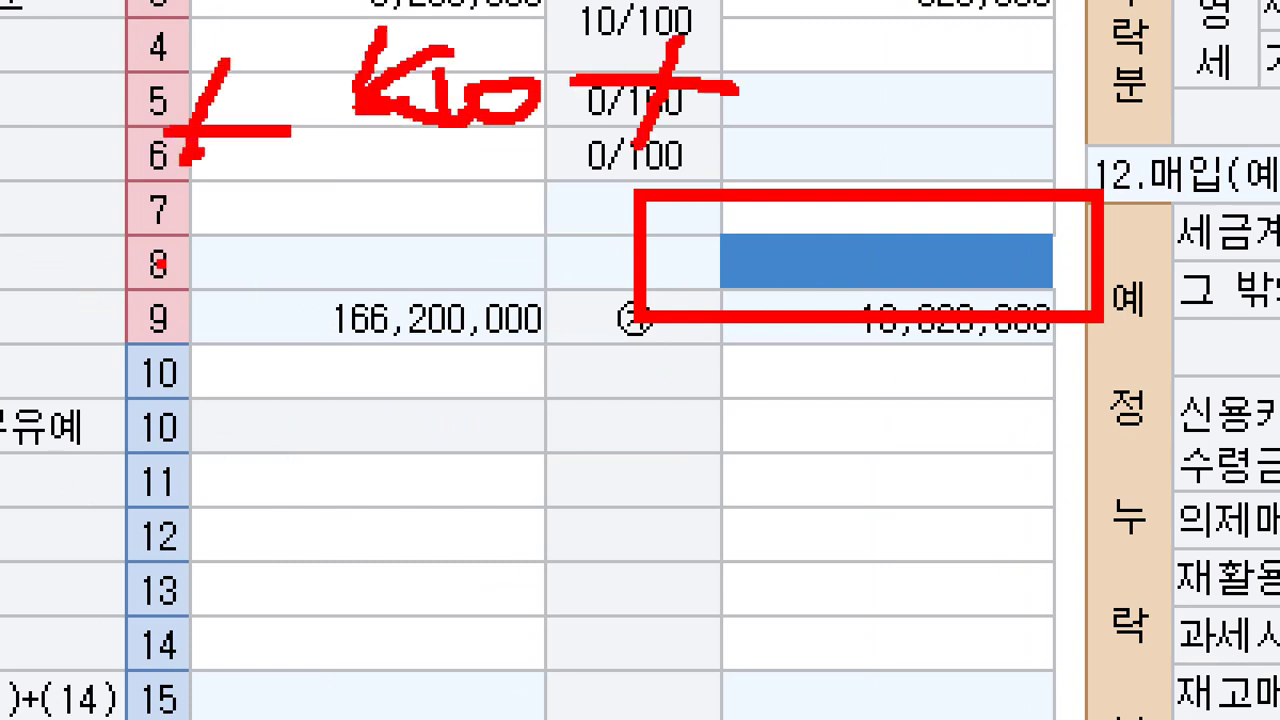
pyautogui.moveTo(162, 263); pyautogui.dragTo(325, 264)
pyautogui.moveTo(370, 190)
pyautogui.mouseDown()
pyautogui.moveTo(428, 262)
pyautogui.moveTo(296, 330)
pyautogui.mouseUp()
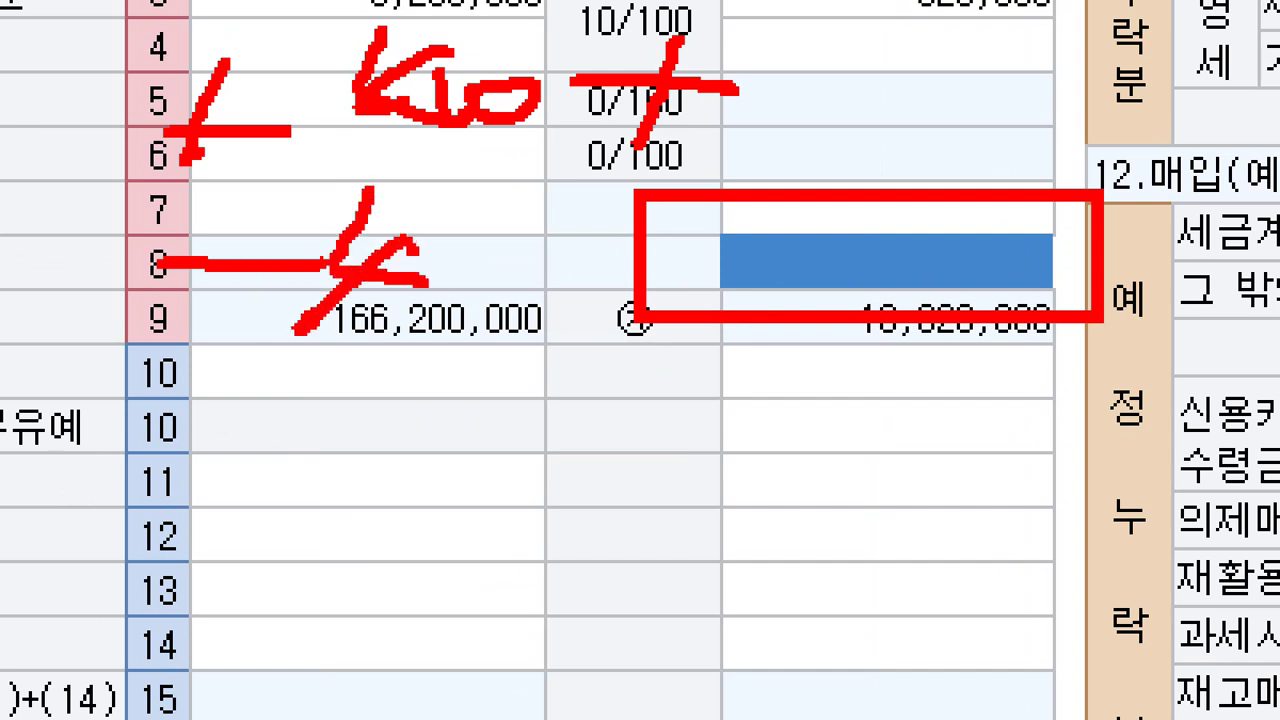
pyautogui.moveTo(418, 262)
pyautogui.mouseDown()
pyautogui.moveTo(478, 299)
pyautogui.moveTo(476, 336)
pyautogui.moveTo(505, 268)
pyautogui.mouseUp()
pyautogui.moveTo(545, 313); pyautogui.dragTo(616, 307)
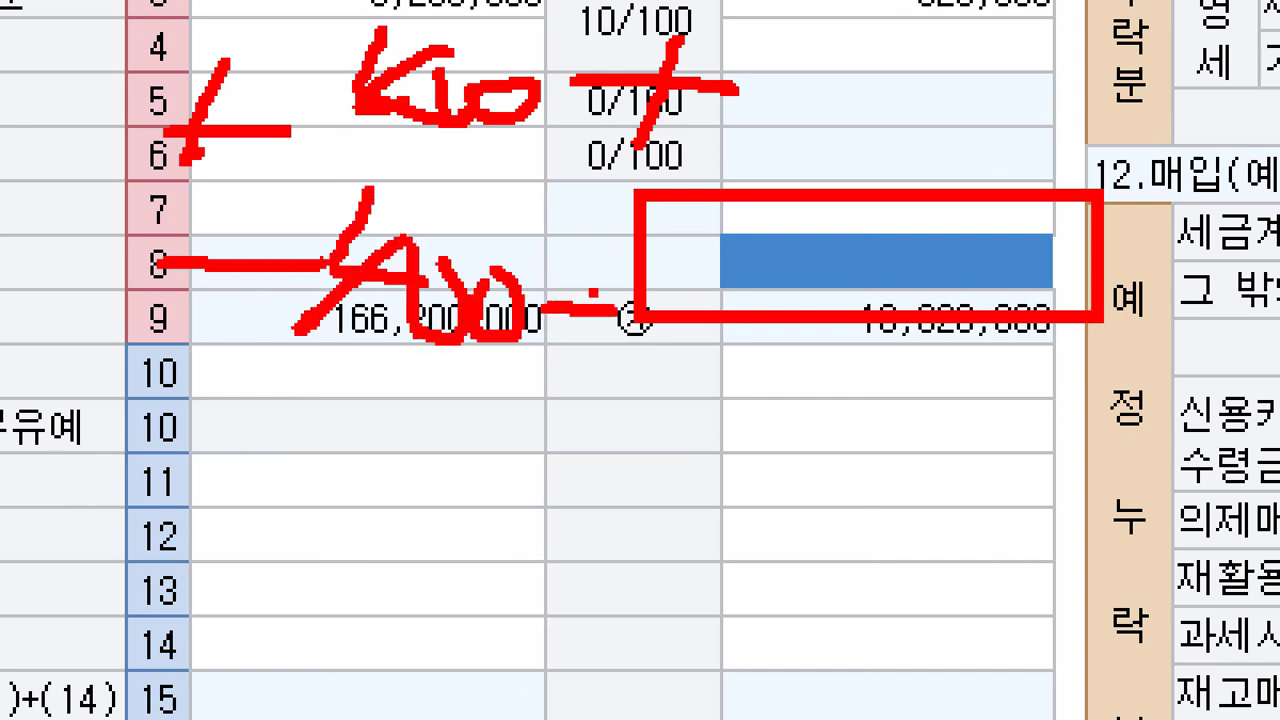
pyautogui.moveTo(588, 262); pyautogui.dragTo(558, 380)
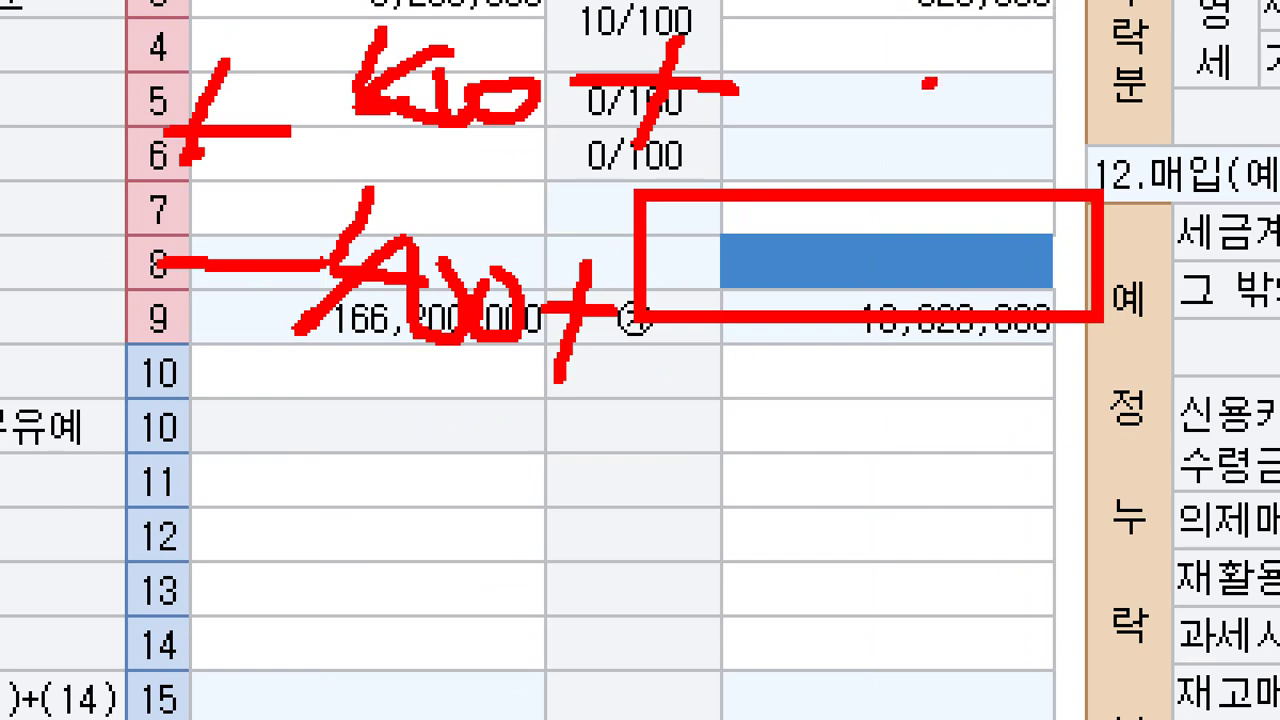
pyautogui.moveTo(925, 85)
pyautogui.mouseDown()
pyautogui.moveTo(950, 72)
pyautogui.moveTo(933, 104)
pyautogui.mouseUp()
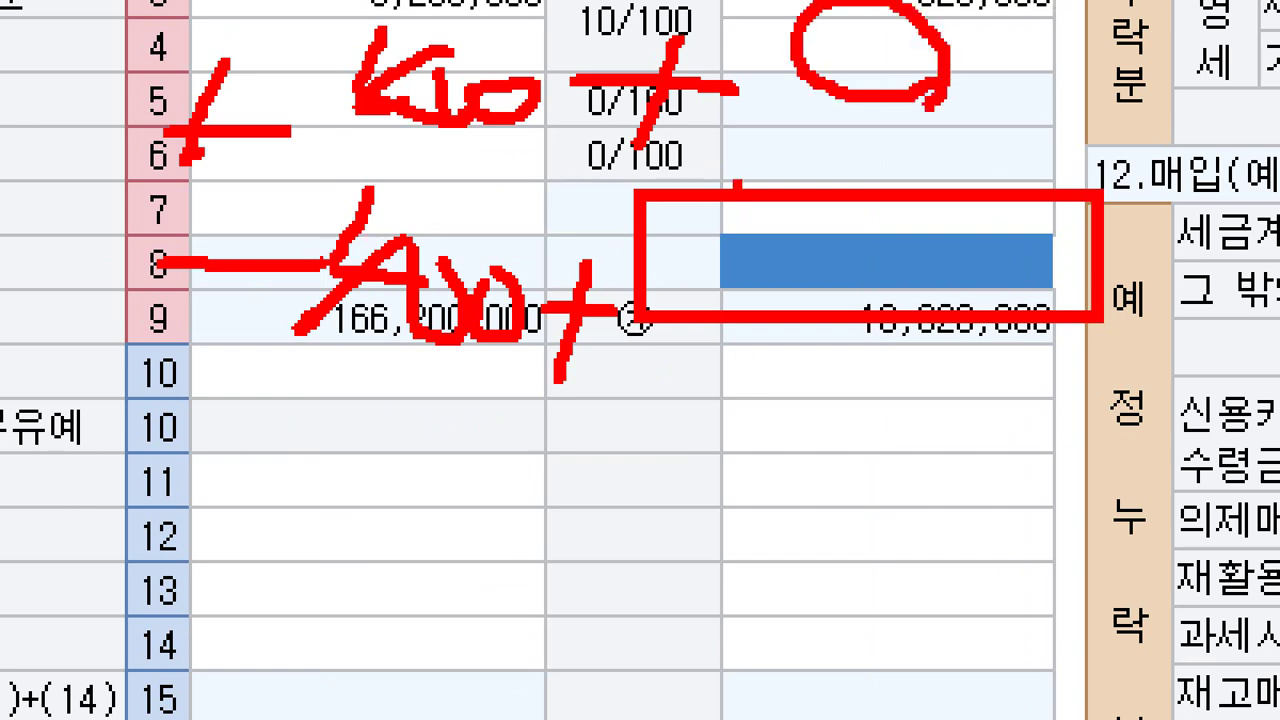
pyautogui.moveTo(700, 140); pyautogui.dragTo(777, 146)
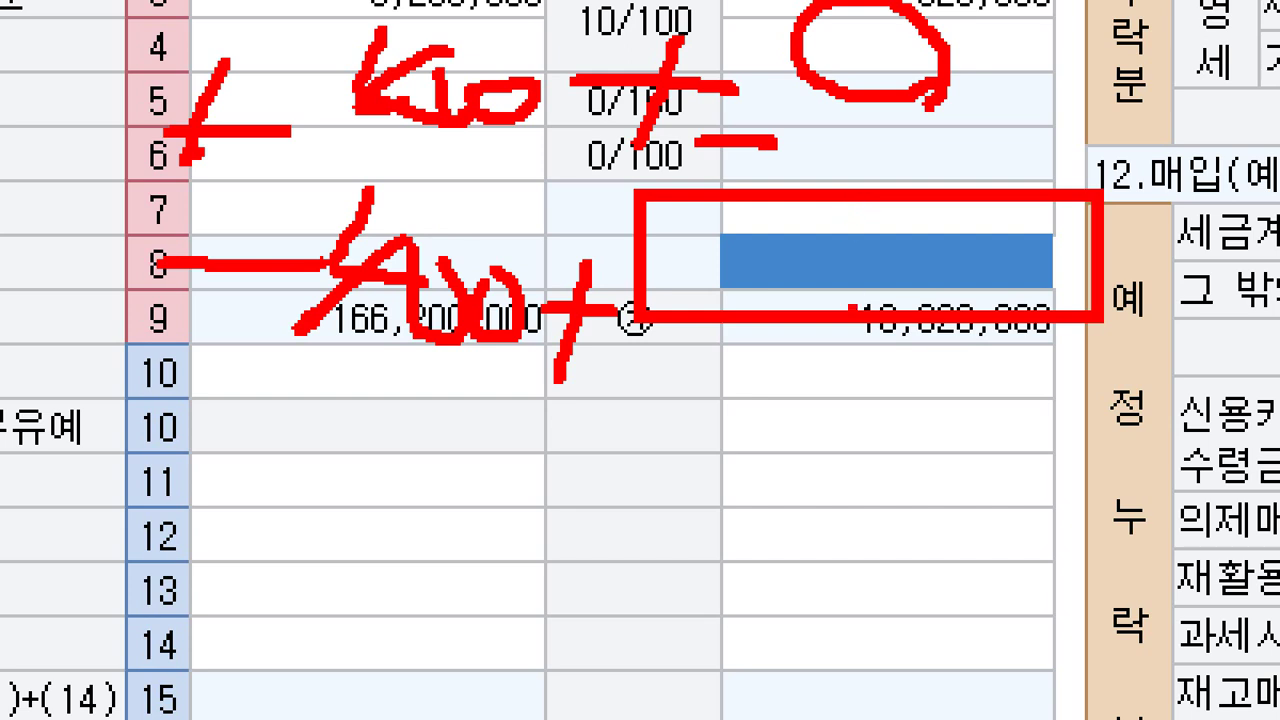
pyautogui.press('Escape')
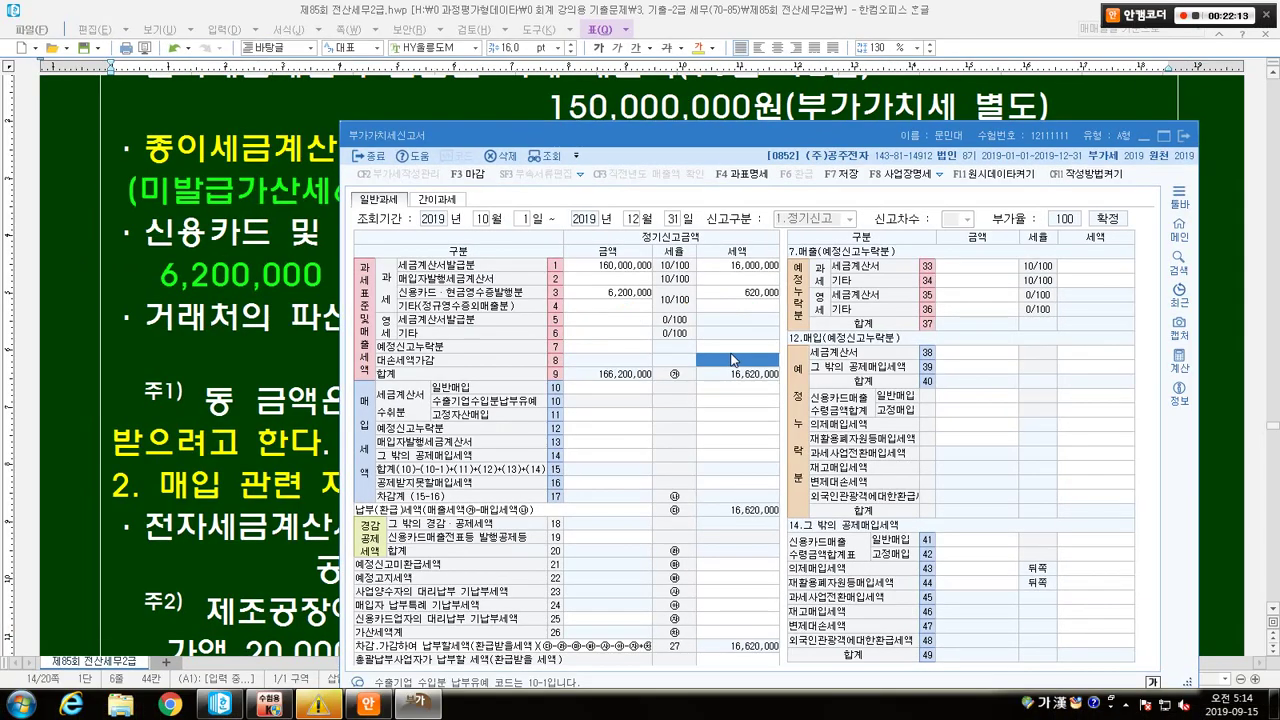
# Enter -400,000 as the tax amount of the 대손세액가감 row 8.
pyautogui.click(733, 358)
pyautogui.write('-400,000')
pyautogui.press('Return')
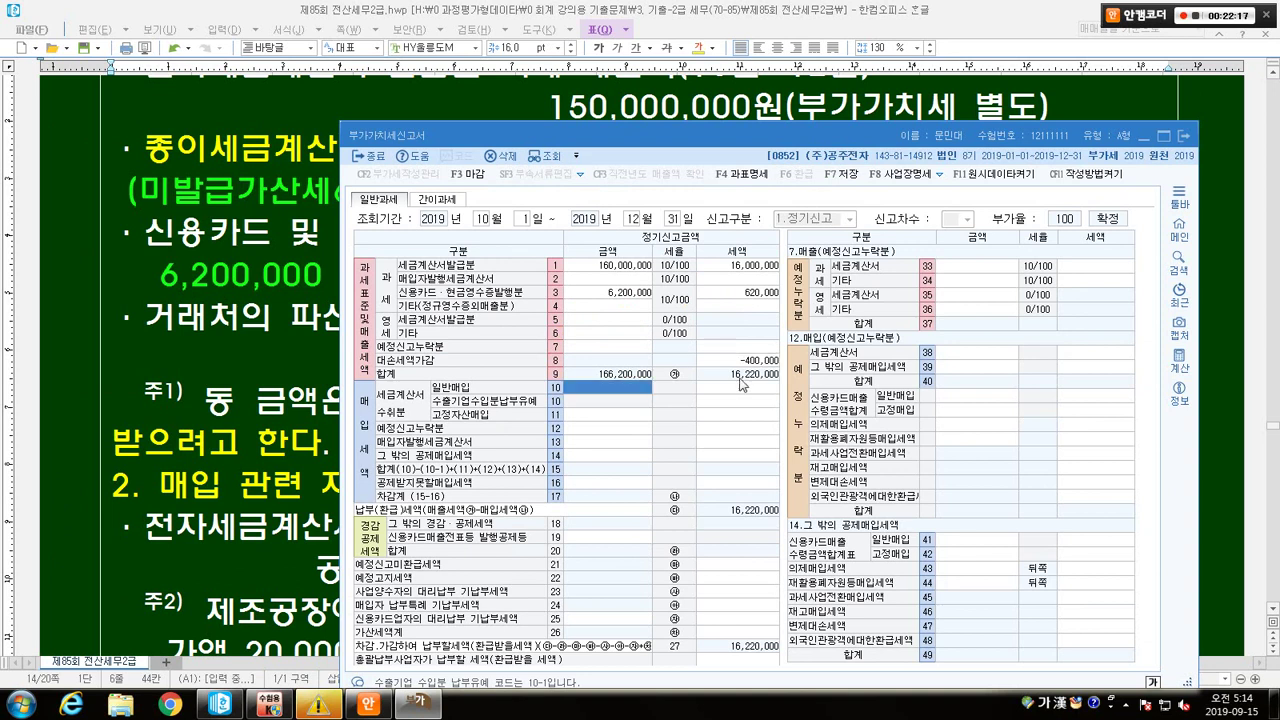
# Box the -400,000 entry of the 대손세액가감 row in red, point arrows at it, circle the row's amount area, and clear the marks.
pyautogui.hotkey('ctrl', '1')
pyautogui.click(750, 405)
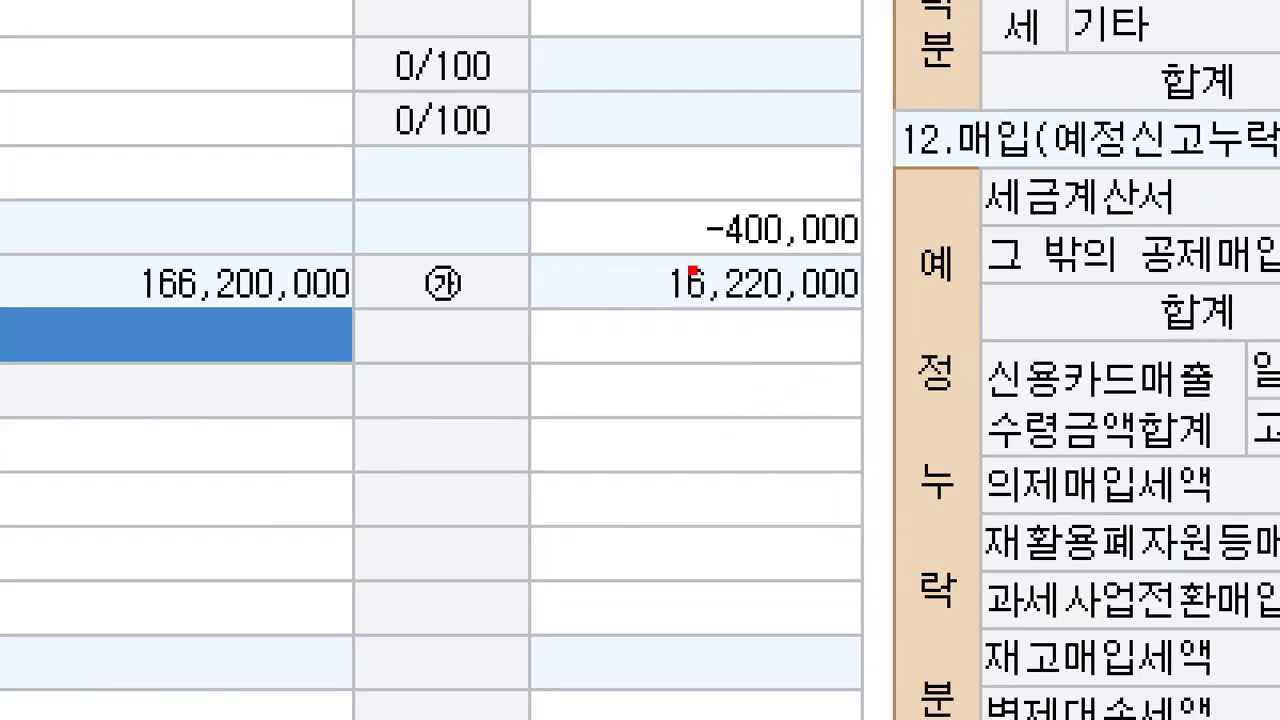
pyautogui.moveTo(649, 193)
pyautogui.mouseDown()
pyautogui.moveTo(902, 252)
pyautogui.moveTo(903, 272)
pyautogui.mouseUp()
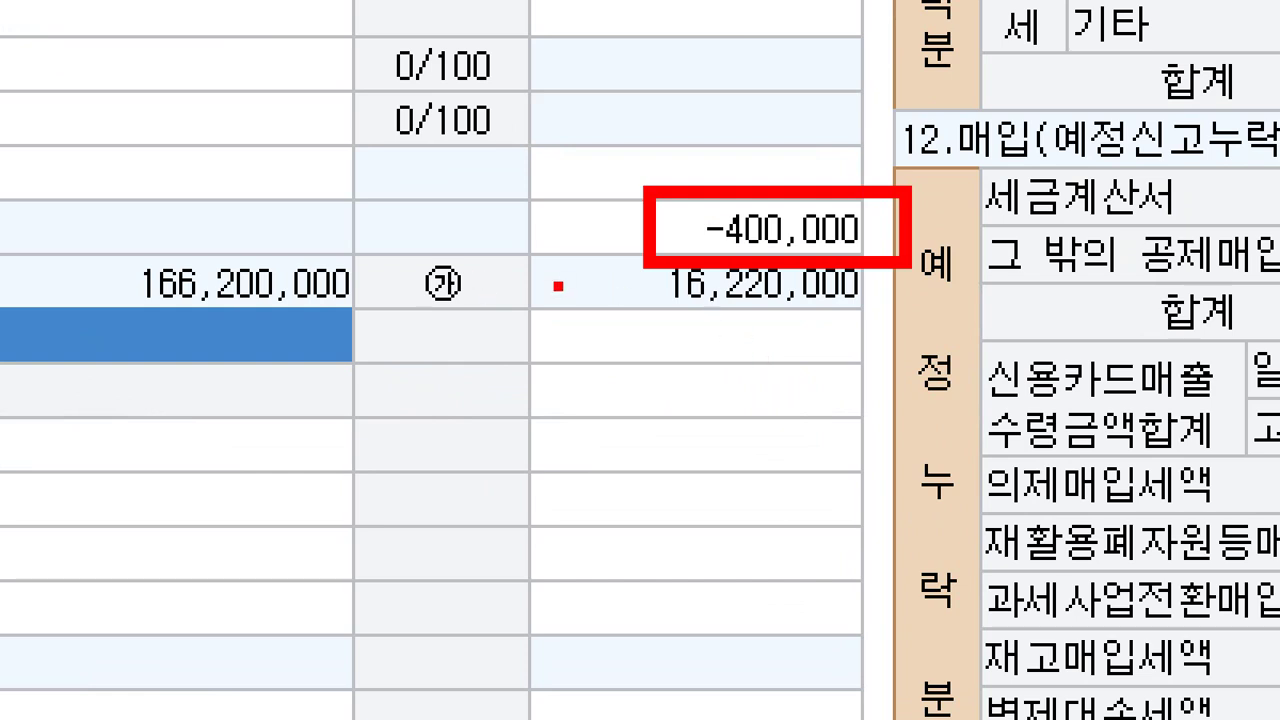
pyautogui.moveTo(619, 226); pyautogui.dragTo(521, 145)
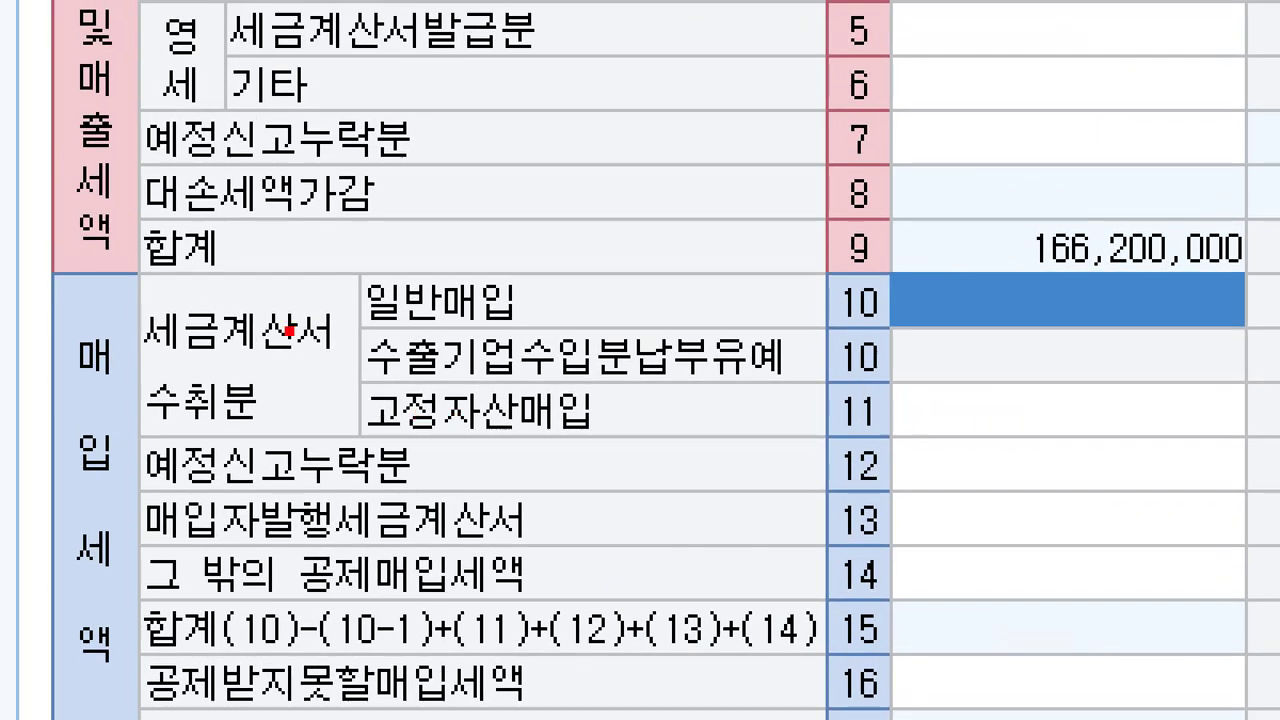
pyautogui.moveTo(104, 152); pyautogui.dragTo(474, 226)
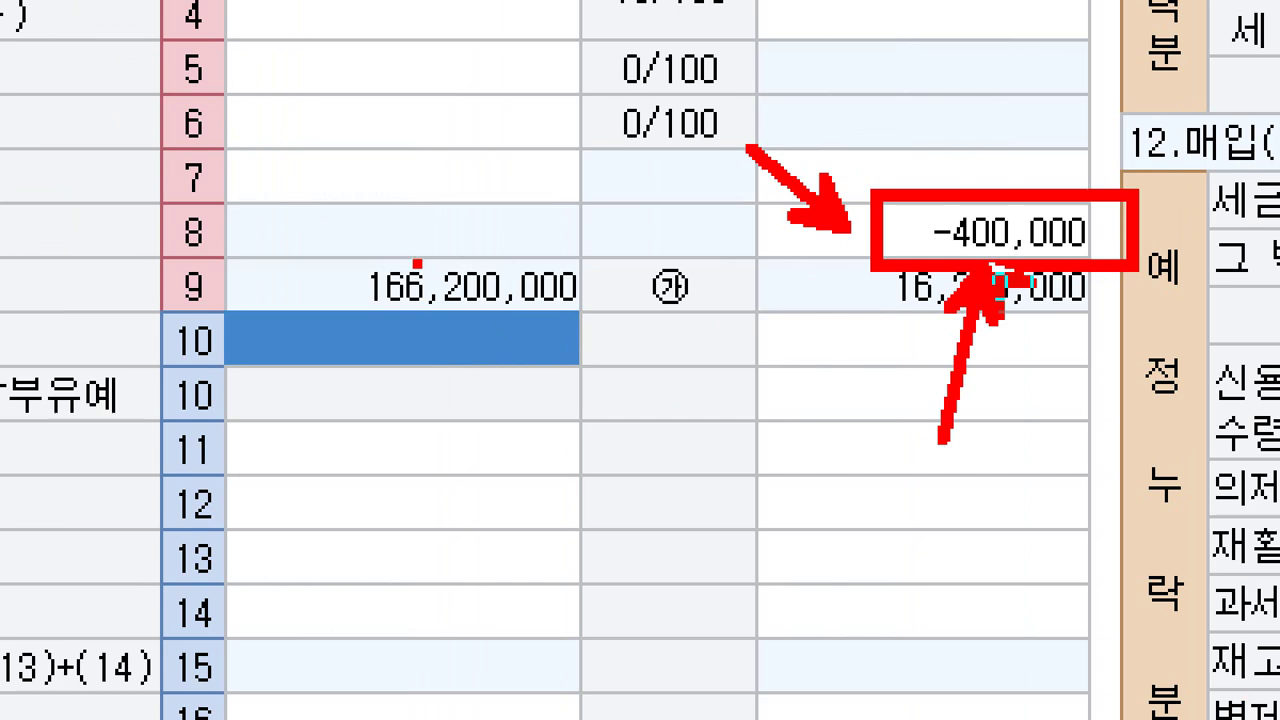
pyautogui.moveTo(414, 263)
pyautogui.mouseDown()
pyautogui.moveTo(460, 56)
pyautogui.moveTo(465, 290)
pyautogui.mouseUp()
pyautogui.moveTo(438, 184); pyautogui.dragTo(838, 458)
pyautogui.moveTo(858, 392); pyautogui.dragTo(790, 474)
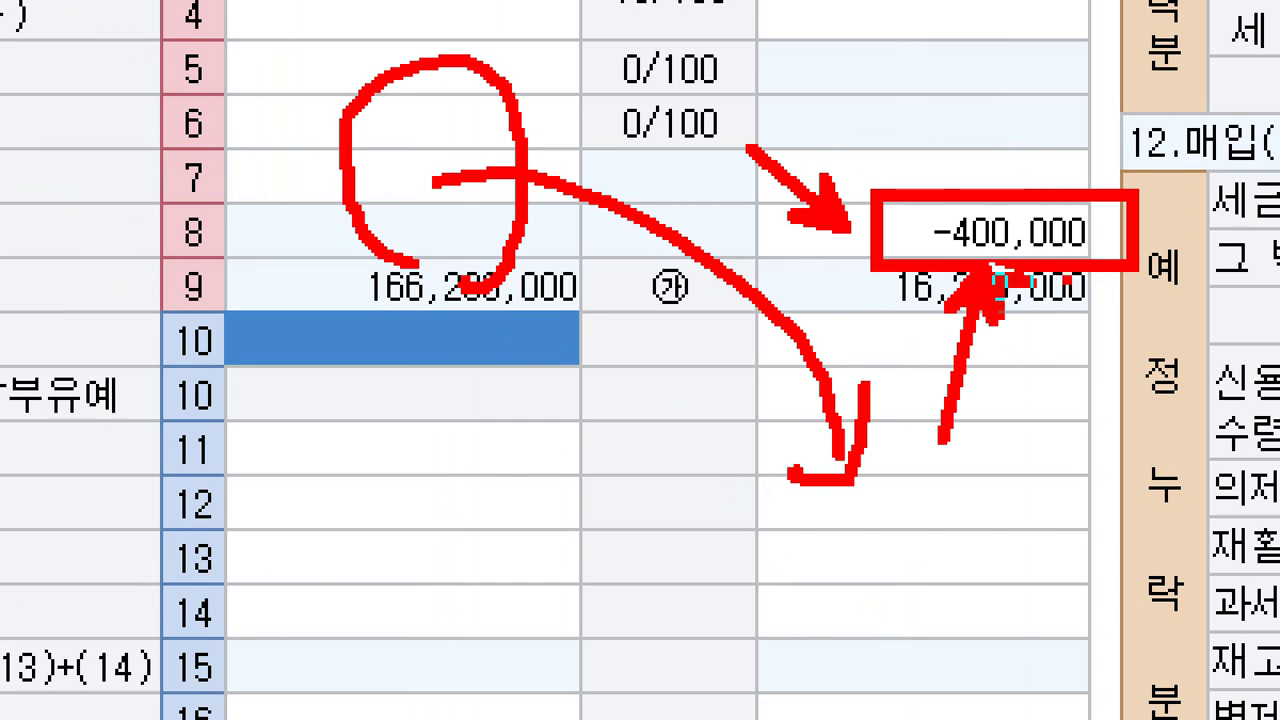
pyautogui.moveTo(1115, 495); pyautogui.dragTo(1075, 275)
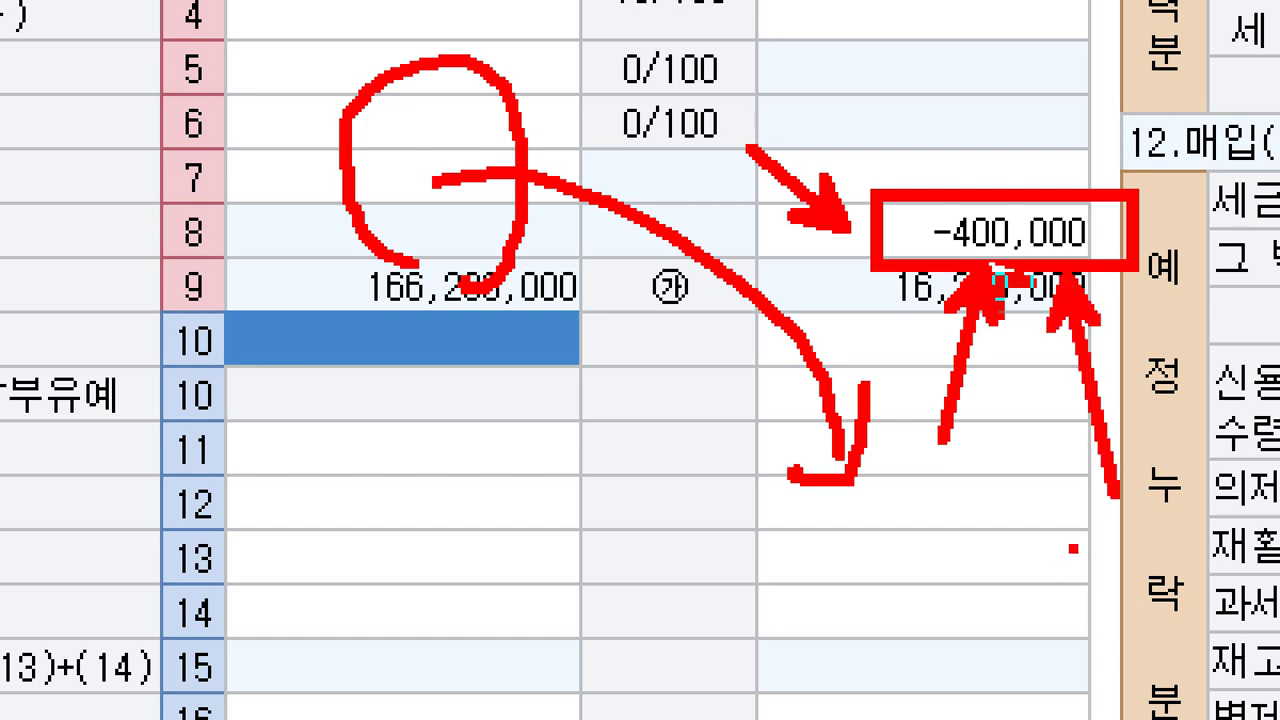
pyautogui.press('Escape')
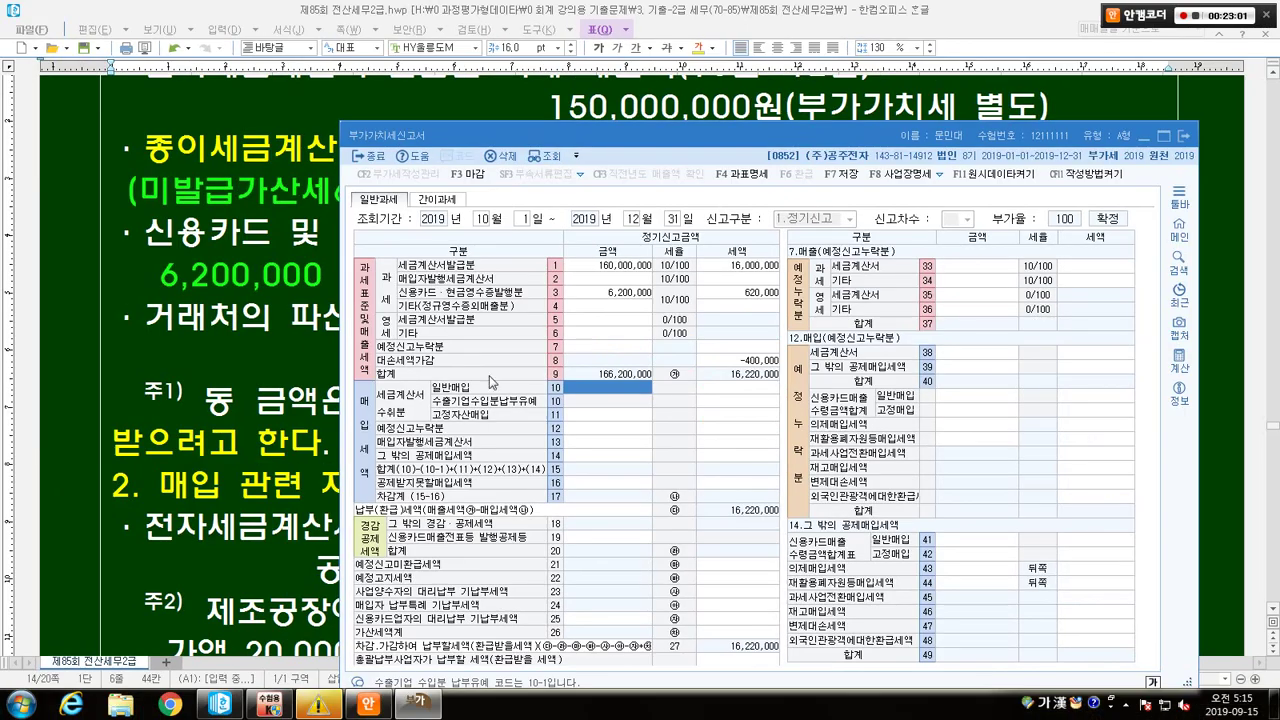
# Switch to the Hangul notes, box 전자세금계산서 수취분 과세 매입액, and underline 공급가액 100,000,000원 and 부가가치세 10,000,000원.
pyautogui.click(295, 340)
pyautogui.scroll(-4, 436, 320)
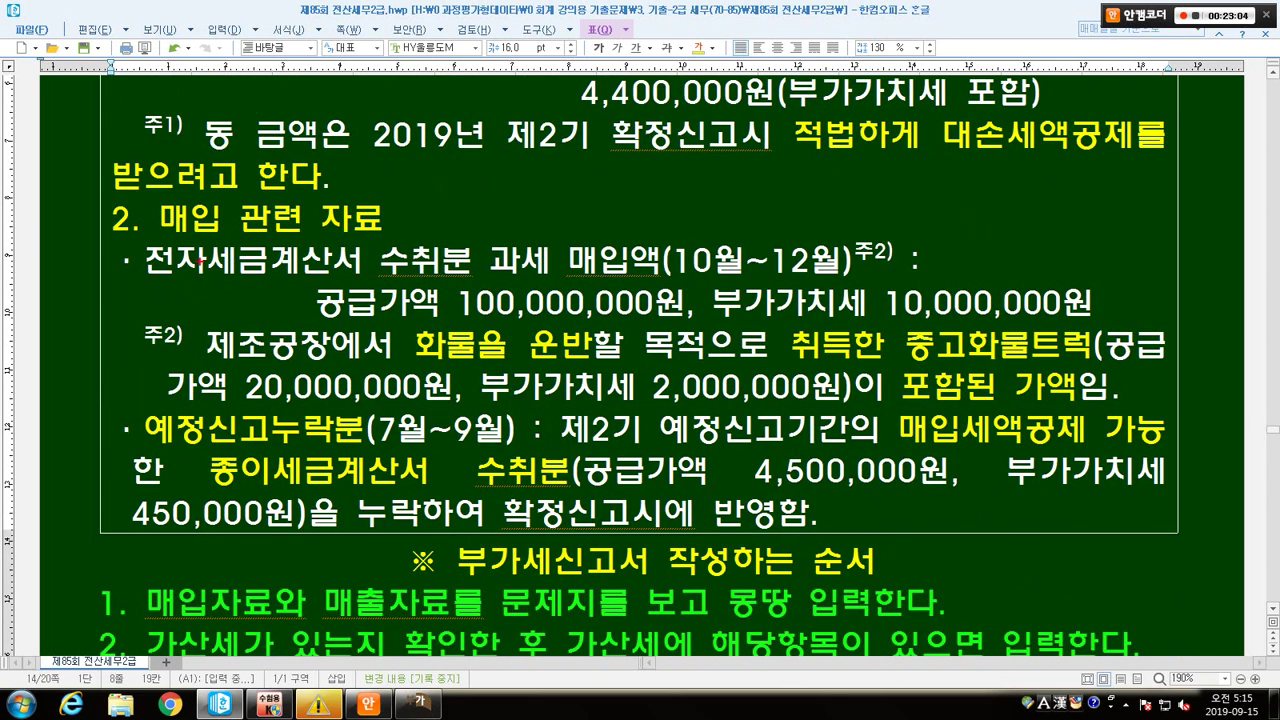
pyautogui.moveTo(134, 239)
pyautogui.mouseDown()
pyautogui.moveTo(386, 268)
pyautogui.moveTo(664, 276)
pyautogui.mouseUp()
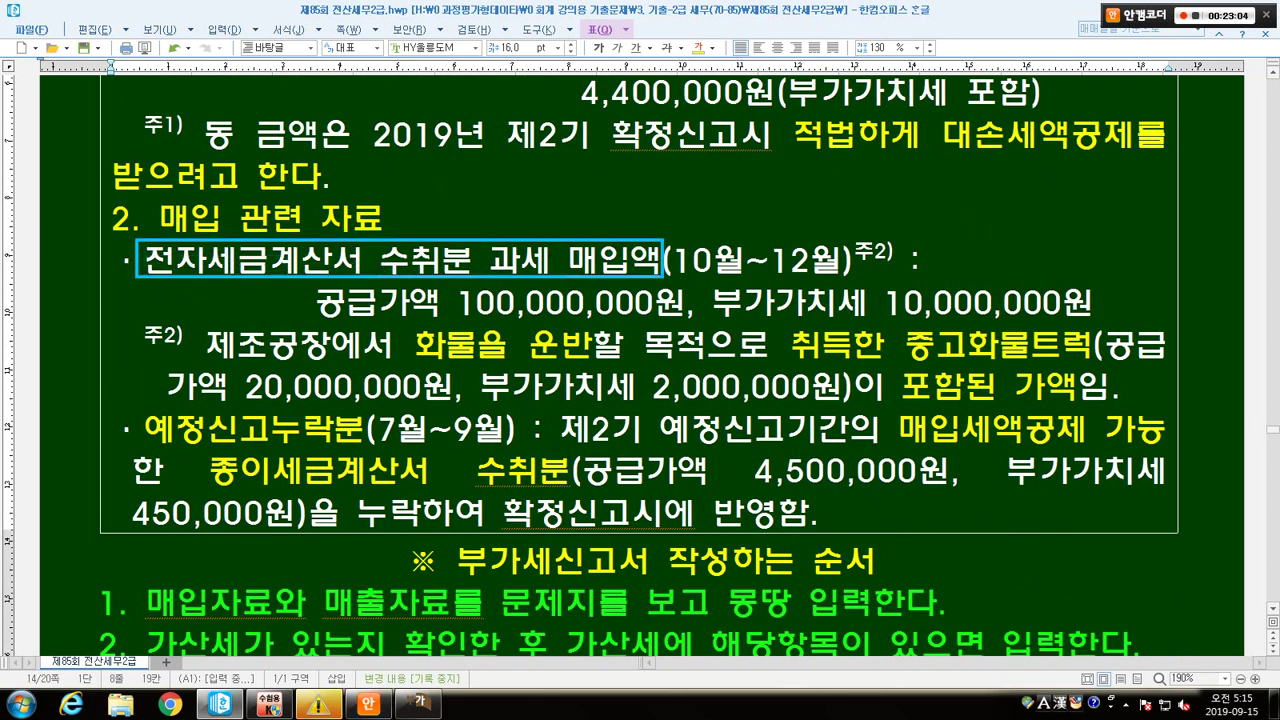
pyautogui.moveTo(320, 321); pyautogui.dragTo(1054, 324)
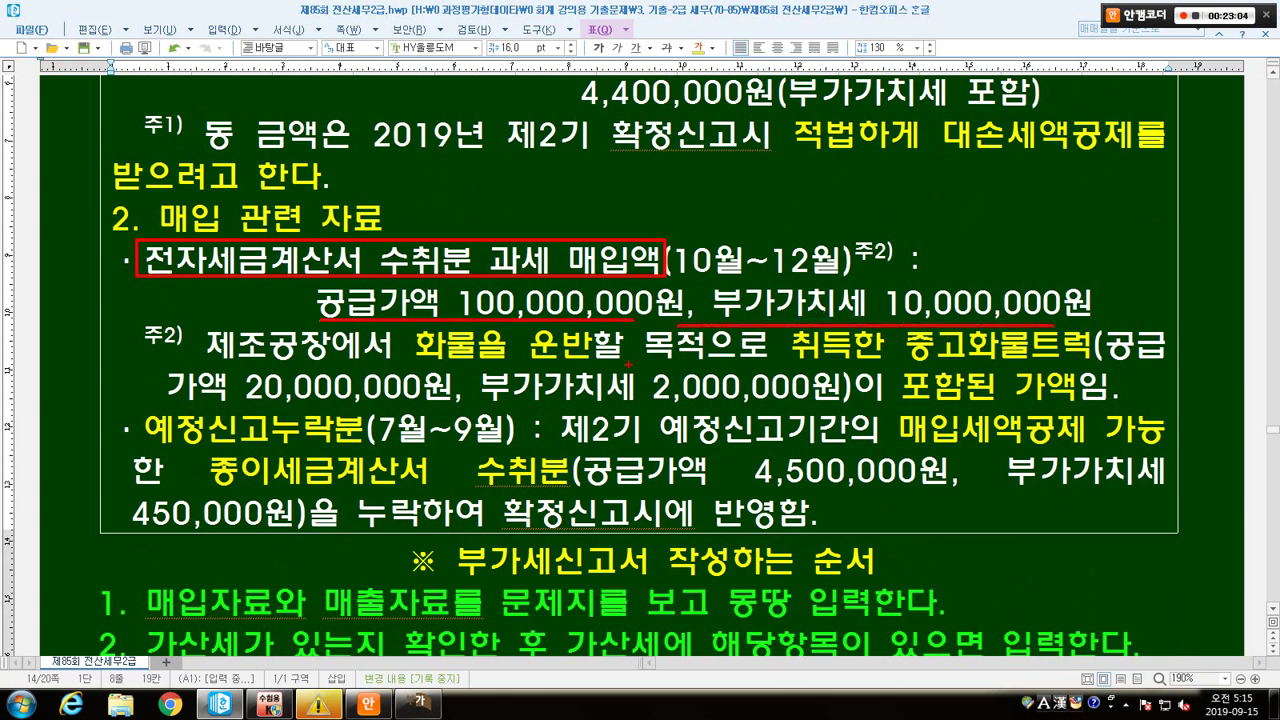
# Underline the 주2) note on the used cargo truck, and box 공급가액 100,000,000원, 중고화물트럭 and the 20,000,000원 supply value.
pyautogui.moveTo(222, 358); pyautogui.dragTo(896, 370)
pyautogui.moveTo(896, 370); pyautogui.dragTo(1114, 370)
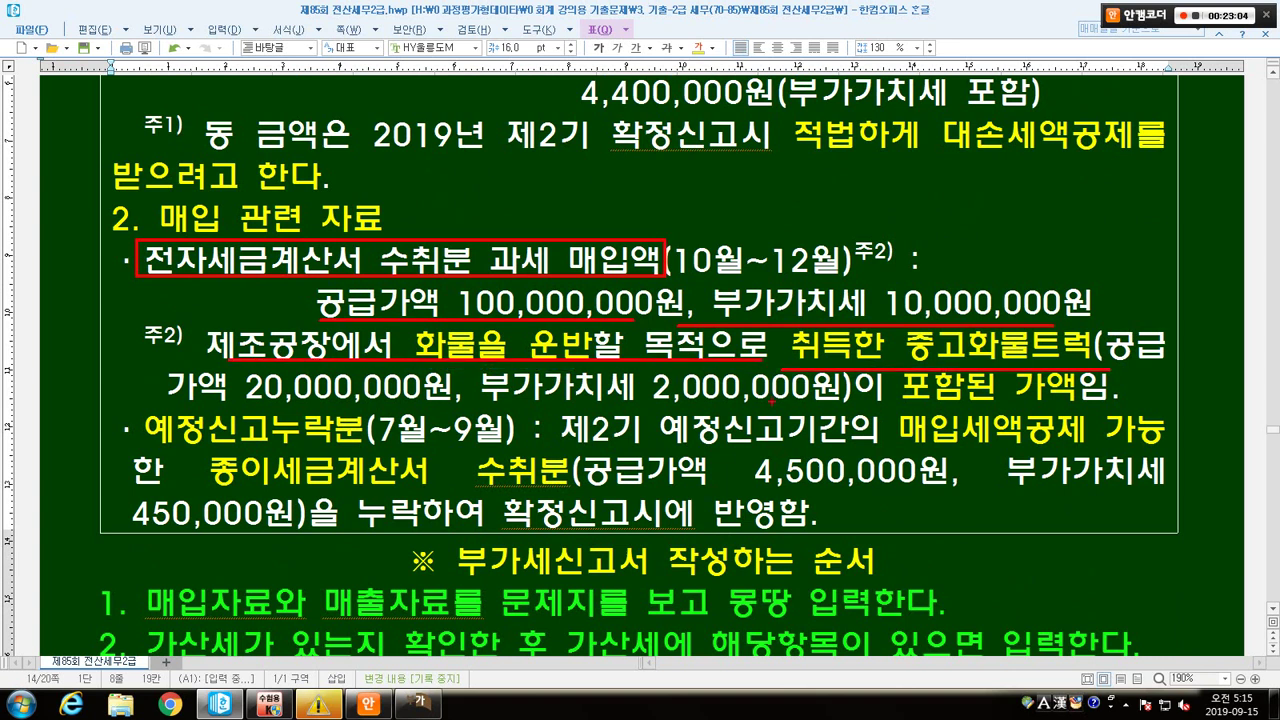
pyautogui.moveTo(166, 406); pyautogui.dragTo(1120, 400)
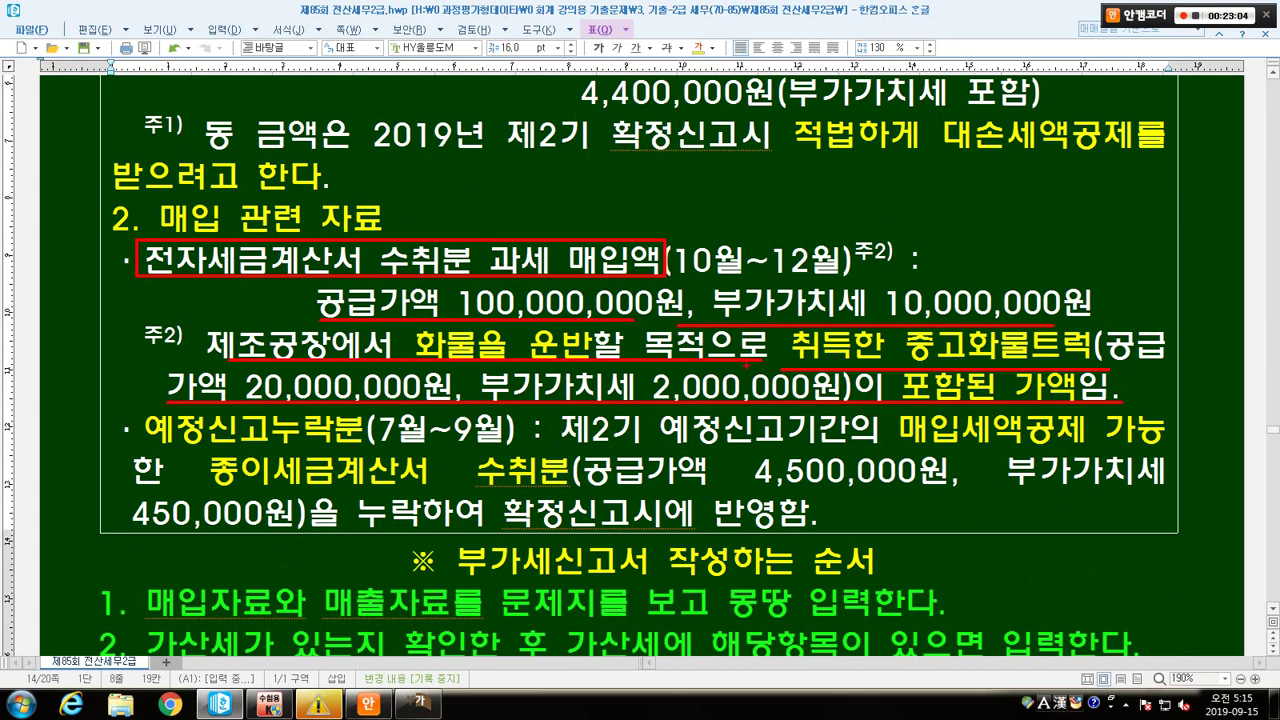
pyautogui.moveTo(300, 283); pyautogui.dragTo(682, 316)
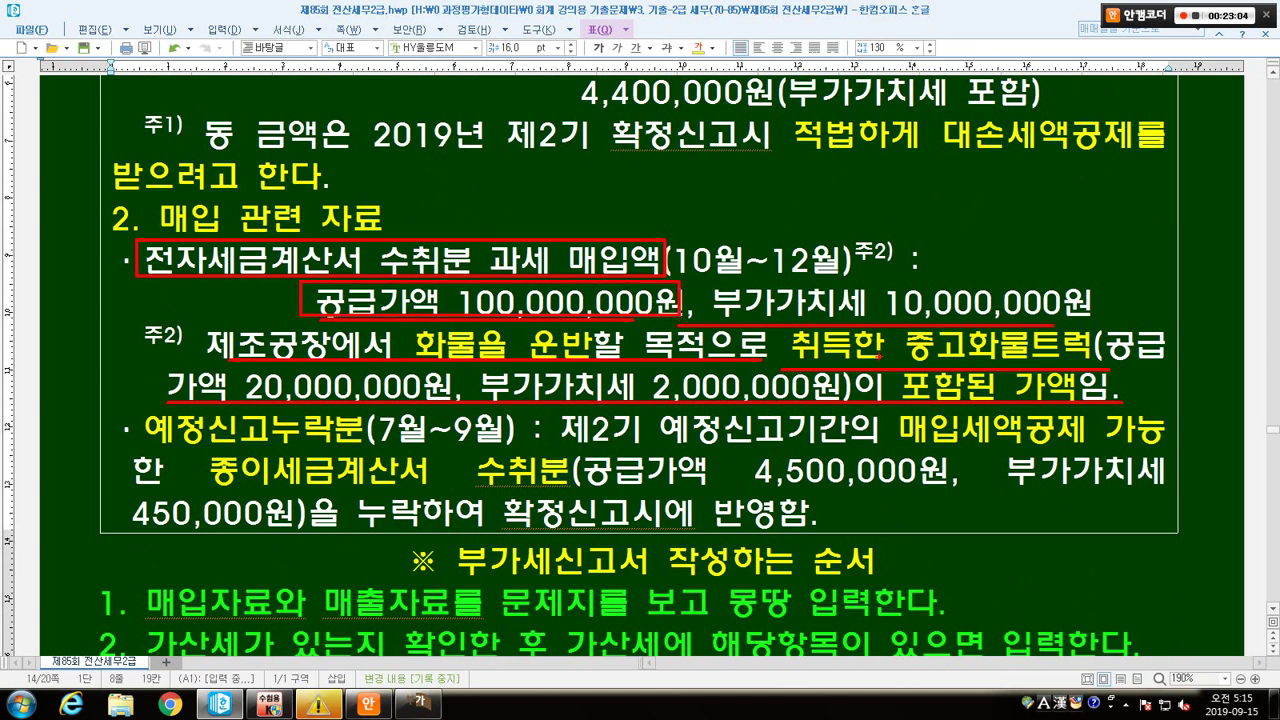
pyautogui.moveTo(886, 316); pyautogui.dragTo(1132, 360)
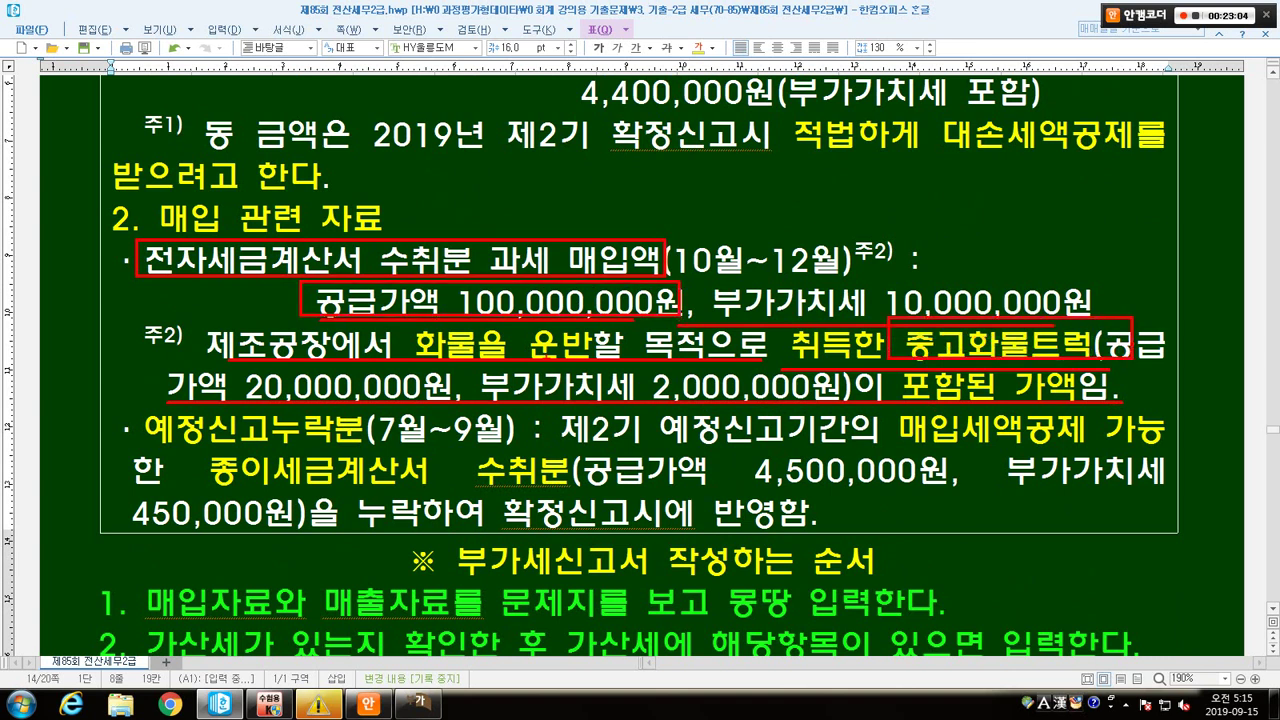
pyautogui.moveTo(190, 363); pyautogui.dragTo(464, 401)
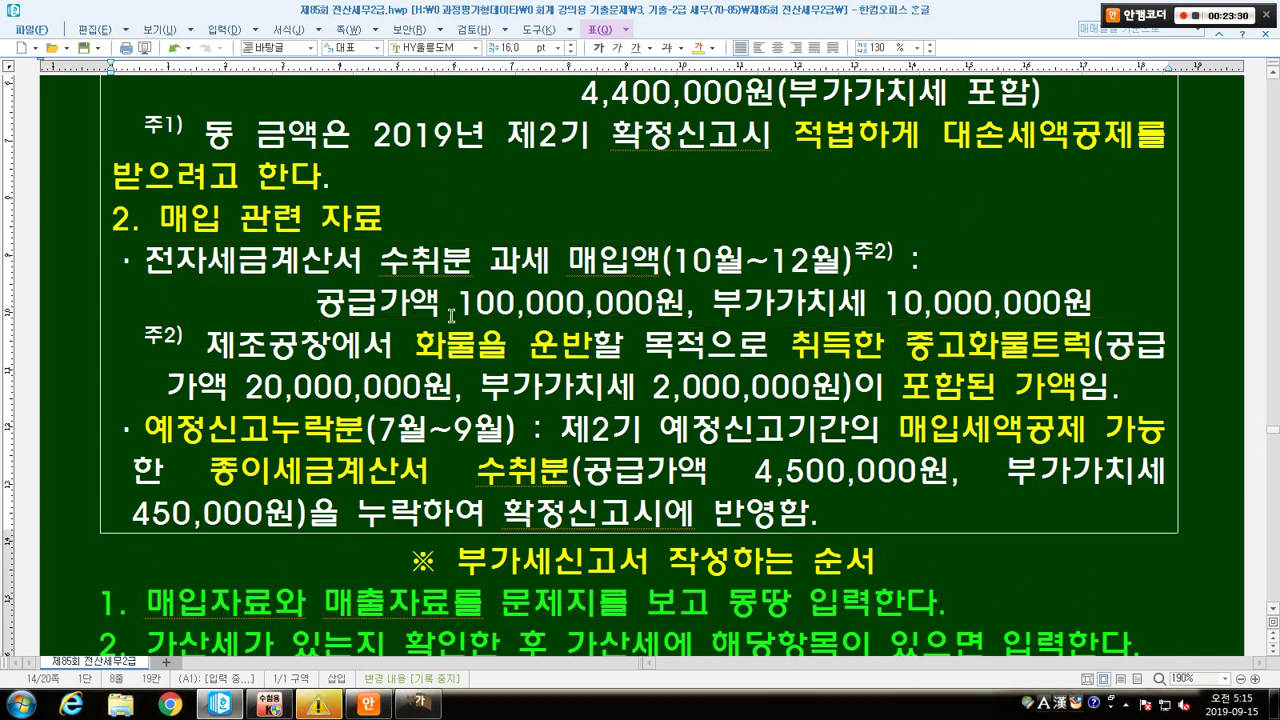
# Switch to the VAT return, box the 세금계산서 수취분 rows and the 고정자산매입 row 11 in red, and clear the marks.
pyautogui.hotkey('alt', 'Tab')
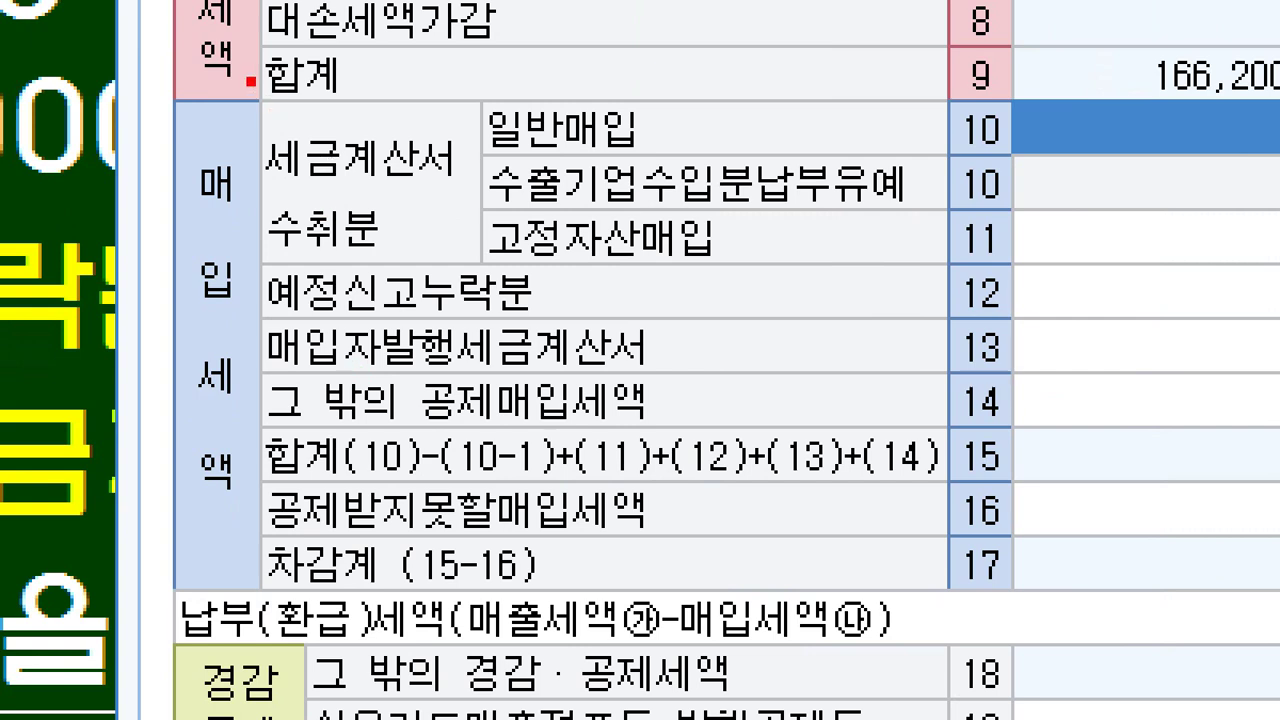
pyautogui.moveTo(133, 267); pyautogui.dragTo(235, 280)
pyautogui.moveTo(212, 84); pyautogui.dragTo(1216, 284)
pyautogui.moveTo(478, 222)
pyautogui.mouseDown()
pyautogui.moveTo(728, 250)
pyautogui.moveTo(1048, 260)
pyautogui.moveTo(1028, 265)
pyautogui.mouseUp()
pyautogui.press('Escape')
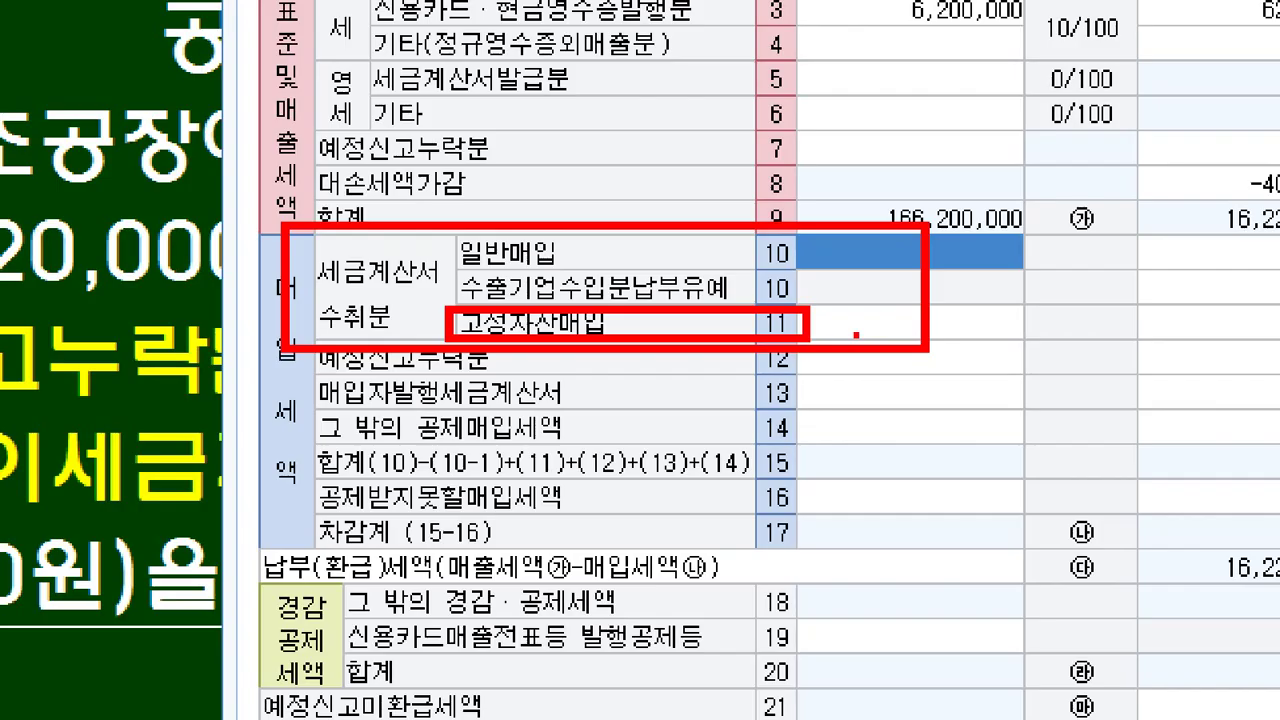
# Enter 20,000,000 as the amount and 2,000,000 as the tax of the 고정자산매입 row 11.
pyautogui.click(581, 410)
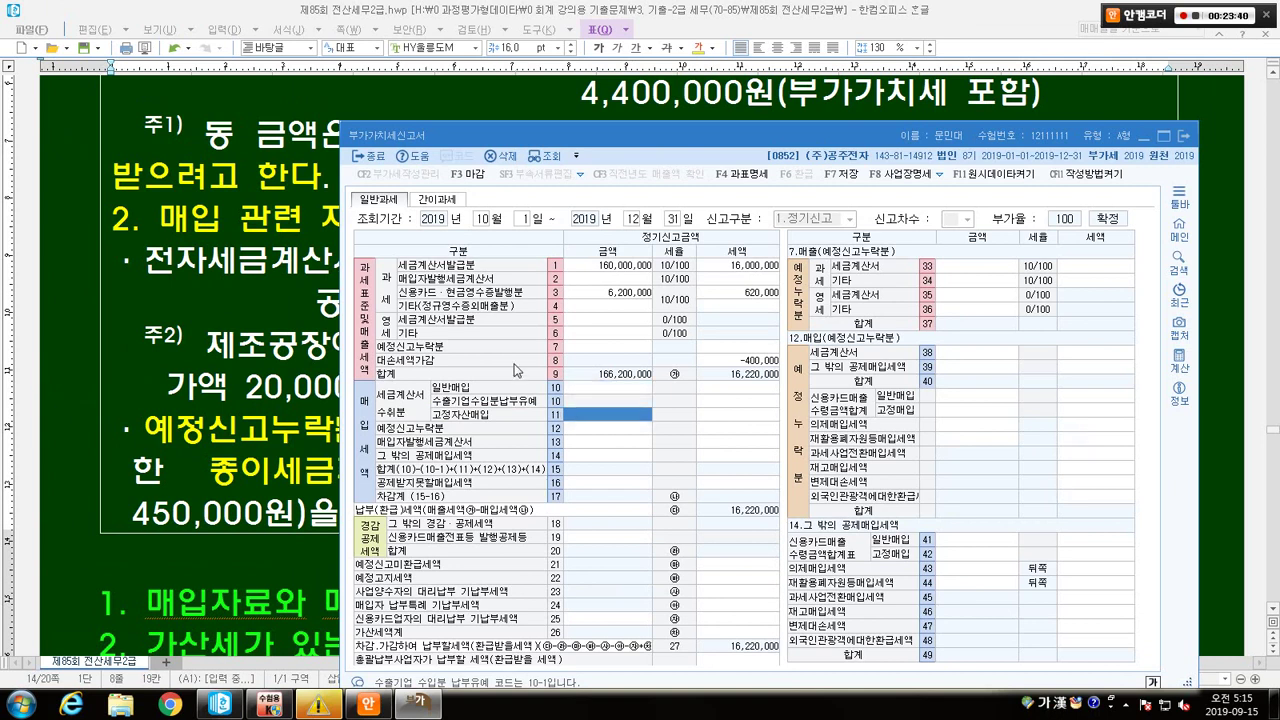
pyautogui.write('20000000')
pyautogui.press('Return')
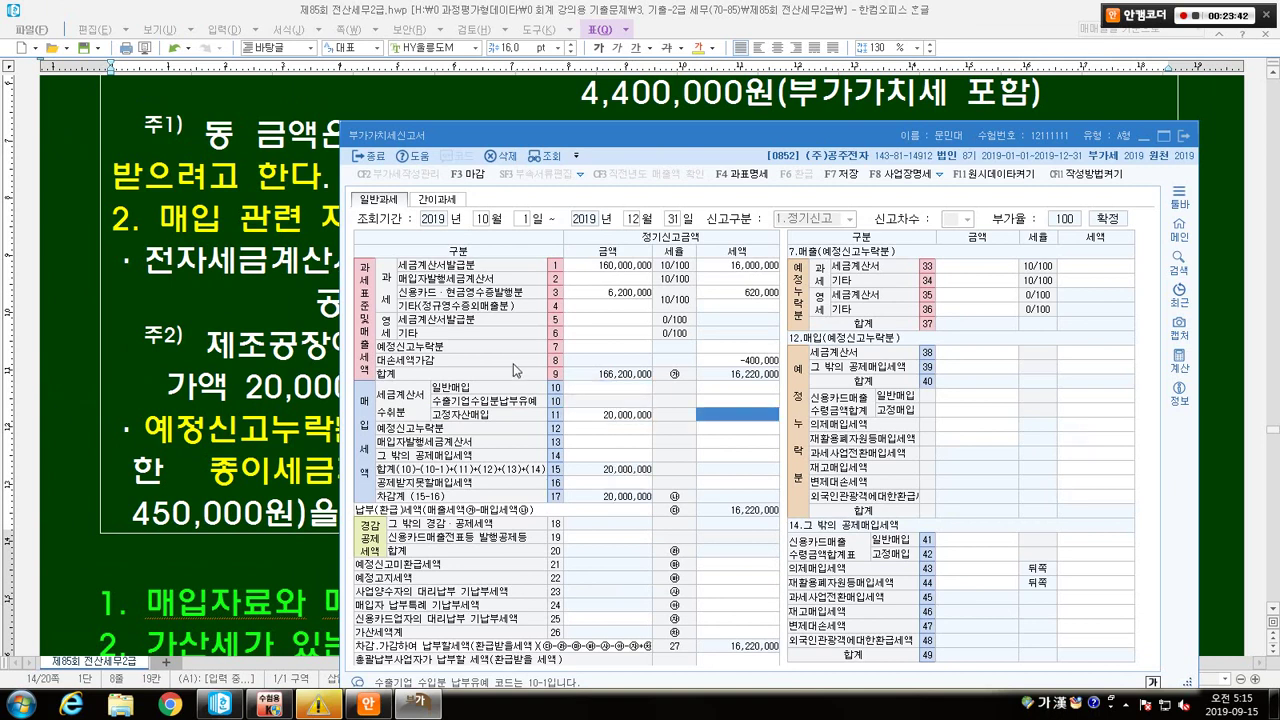
pyautogui.write('2000000')
pyautogui.press('Return')
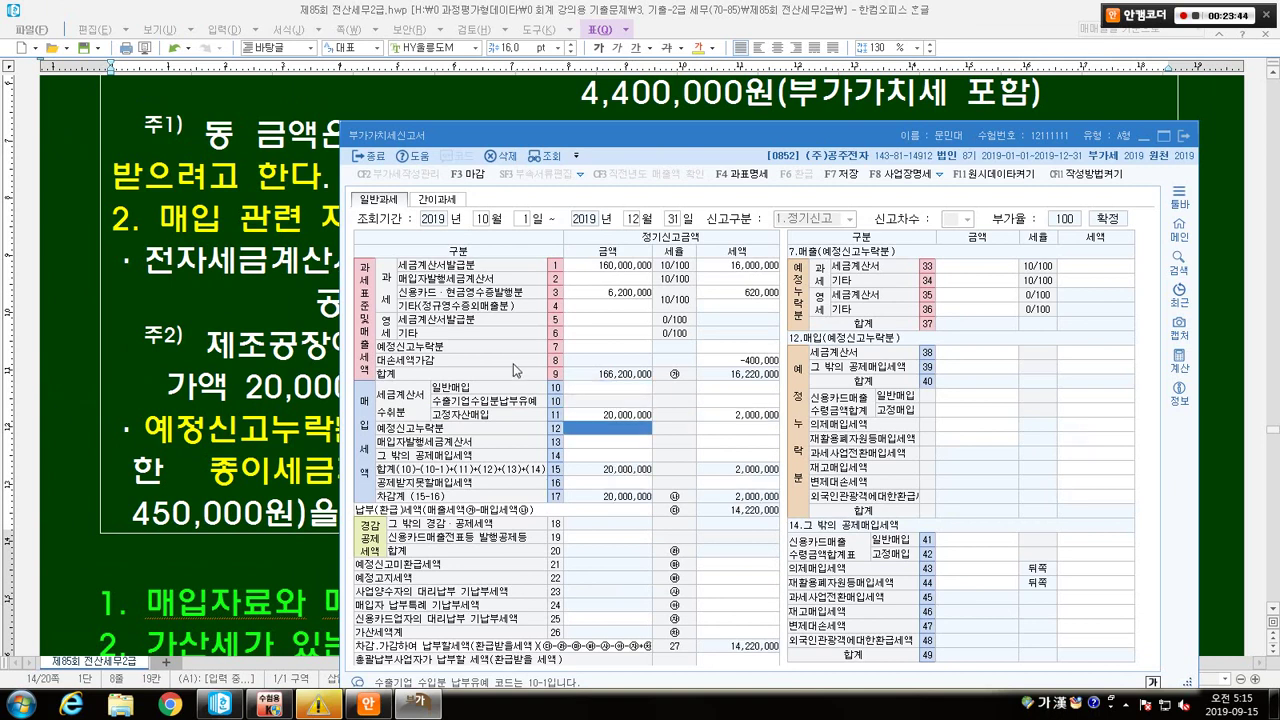
# Enter 80,000,000 as the amount and 8,000,000 as the tax of the 일반매입 row 10.
pyautogui.click(581, 385)
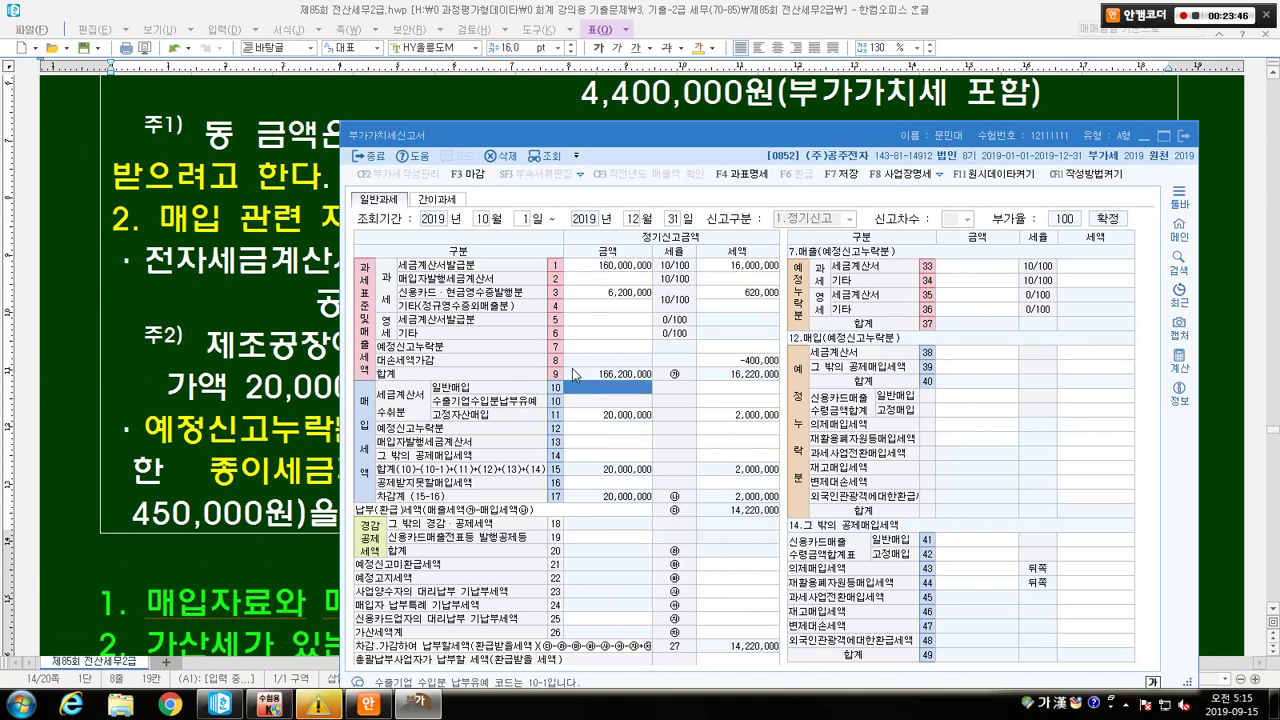
pyautogui.write('80000000')
pyautogui.press('Return')
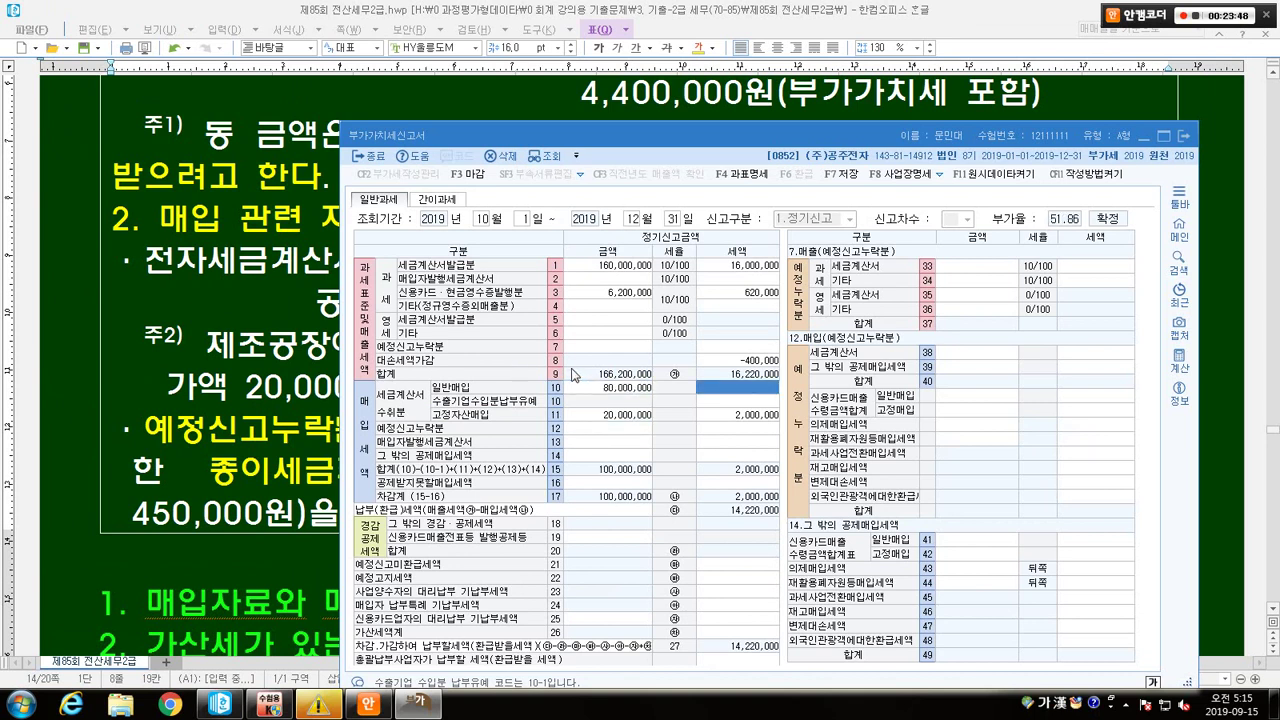
pyautogui.write('8000')
pyautogui.press('Return')
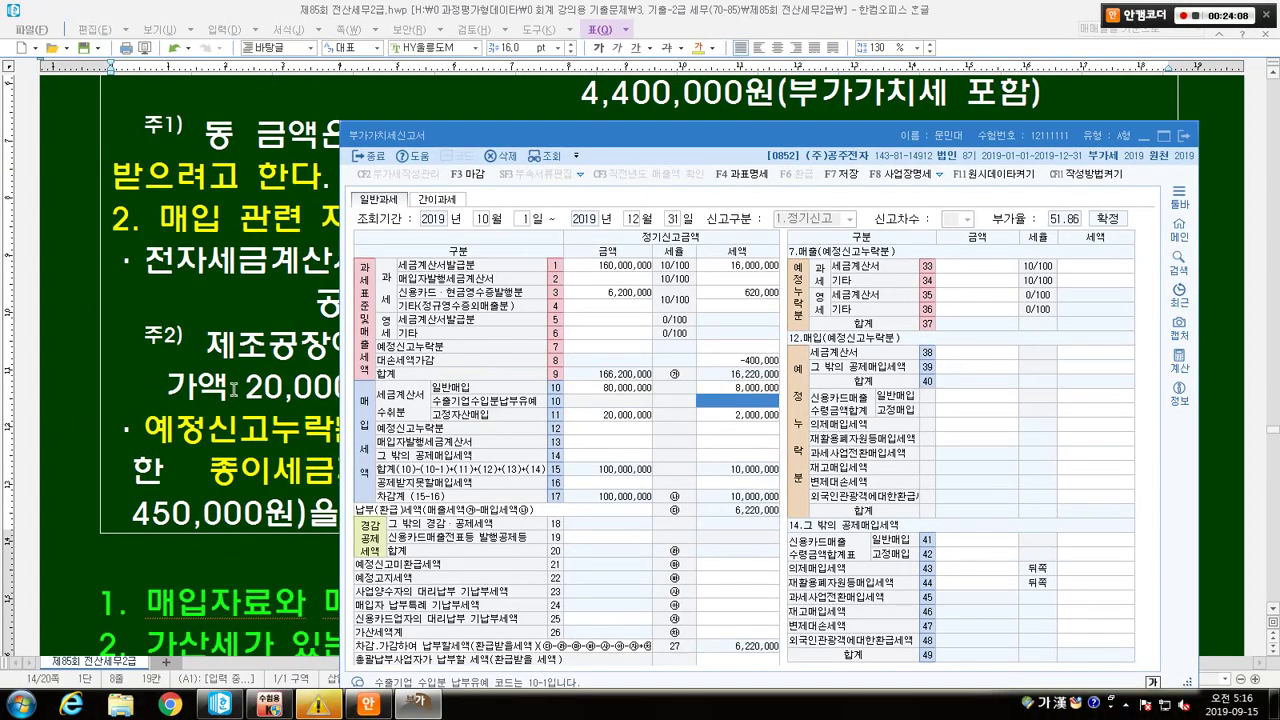
# Switch to the exam question, underline the 예정신고누락분(7월~9월) note through 확정신고시에 반영함 in red, and clear the marks.
pyautogui.click(285, 383)
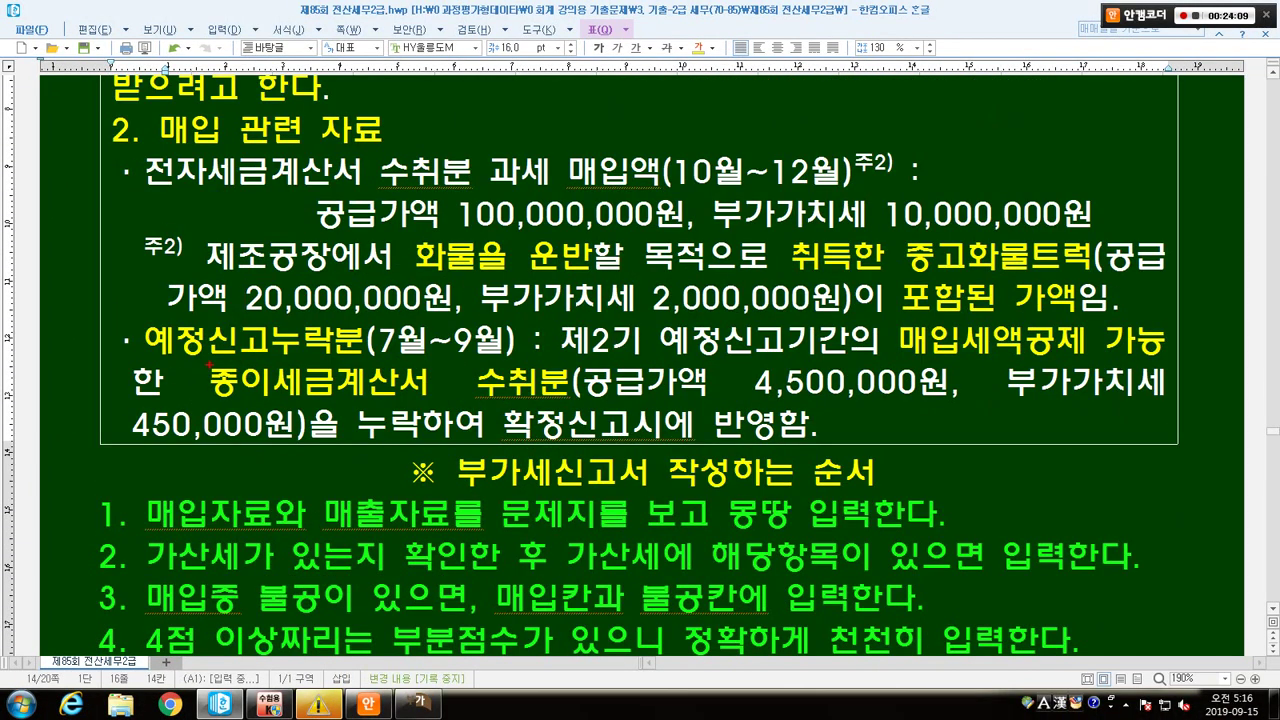
pyautogui.moveTo(158, 355); pyautogui.dragTo(1154, 364)
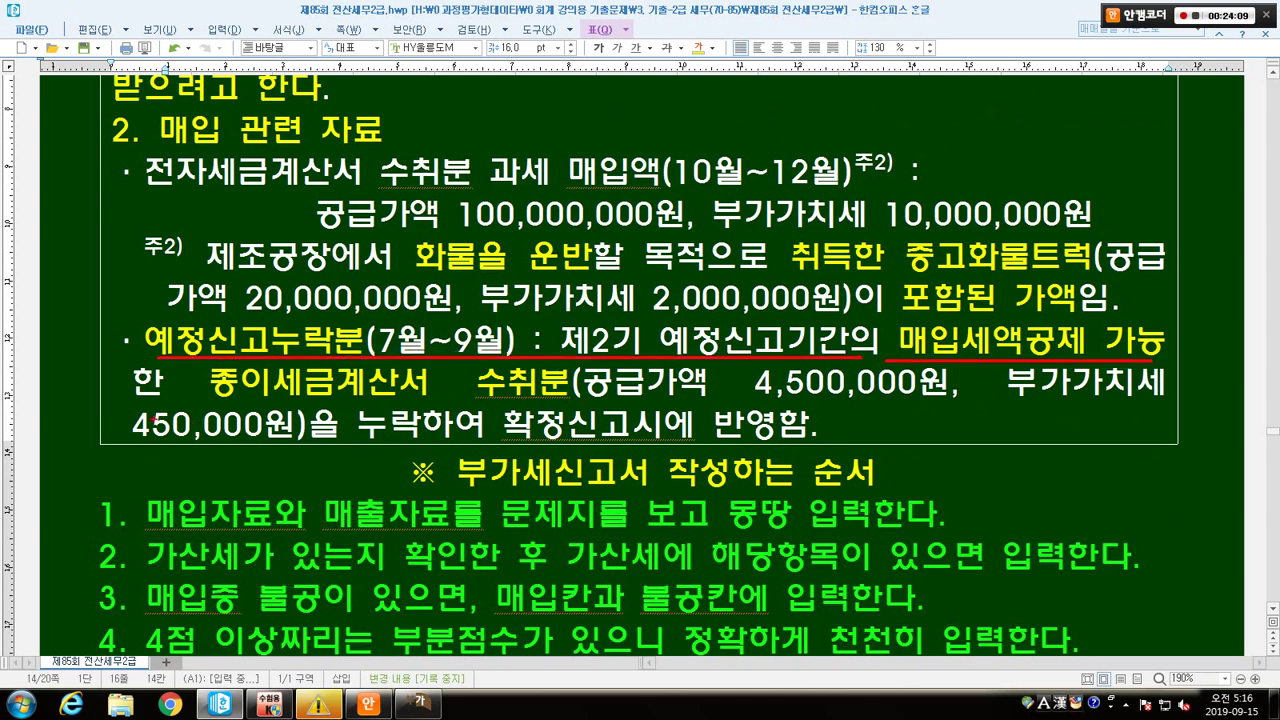
pyautogui.moveTo(127, 403); pyautogui.dragTo(898, 402)
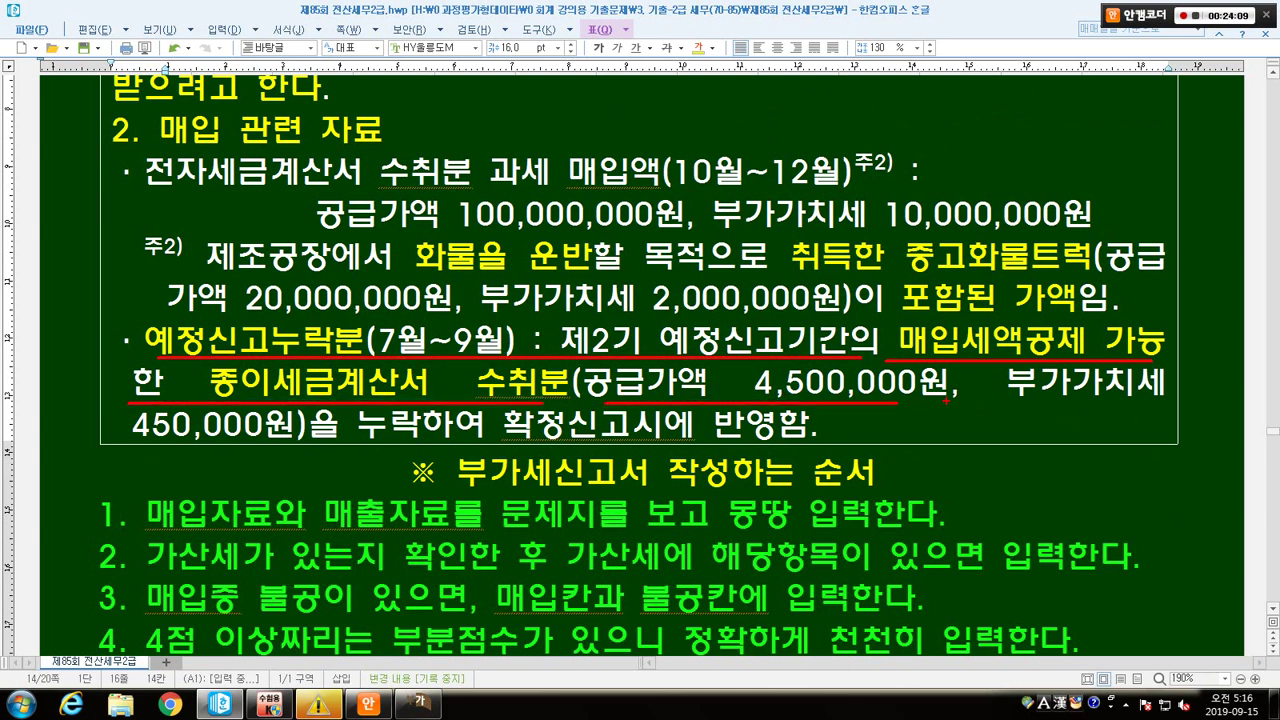
pyautogui.moveTo(1008, 399); pyautogui.dragTo(1150, 399)
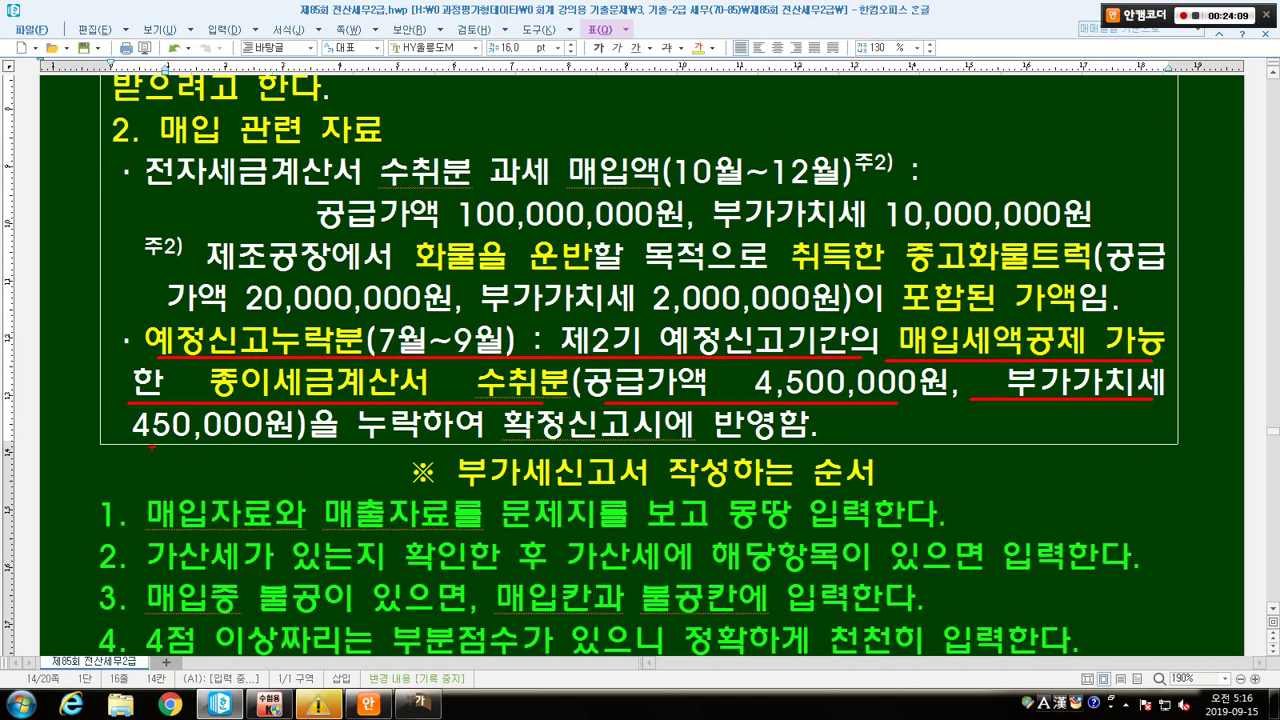
pyautogui.moveTo(151, 447); pyautogui.dragTo(800, 446)
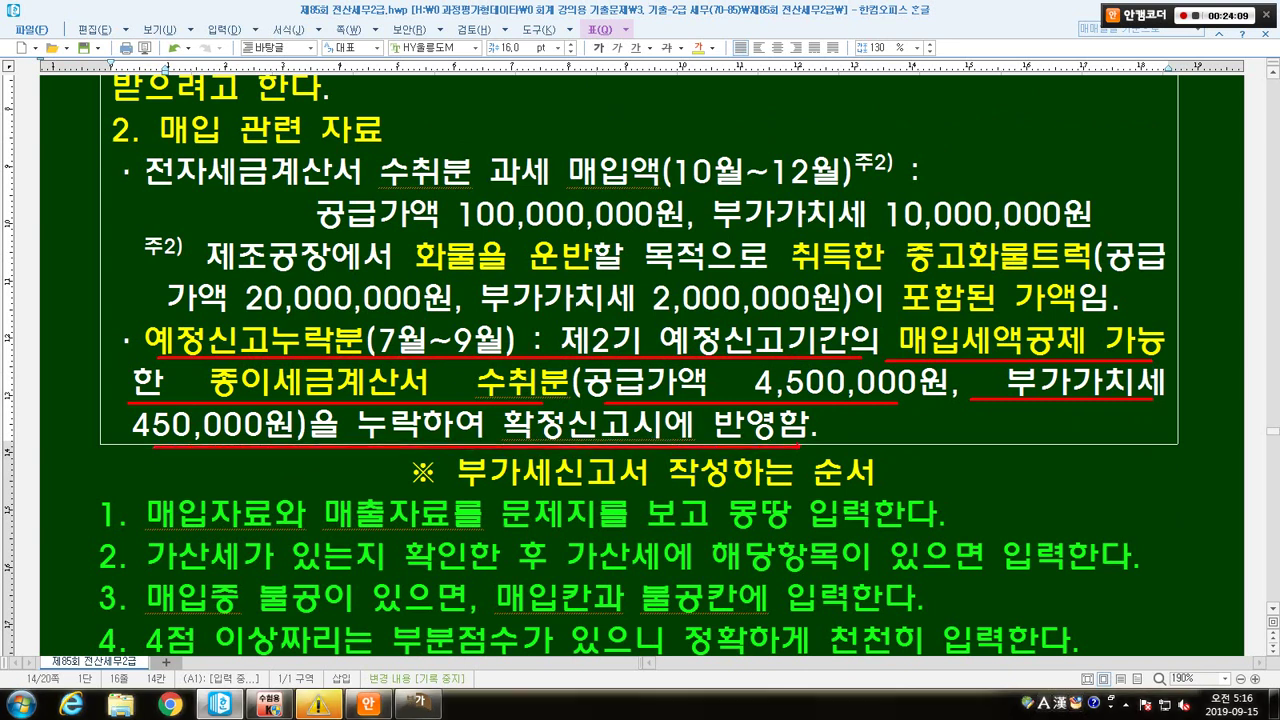
pyautogui.press('Escape')
# Switch to the VAT return and box the 7.매출 and 12.매입 headings and their 예정누락분 labels in red.
pyautogui.hotkey('alt', 'Tab')
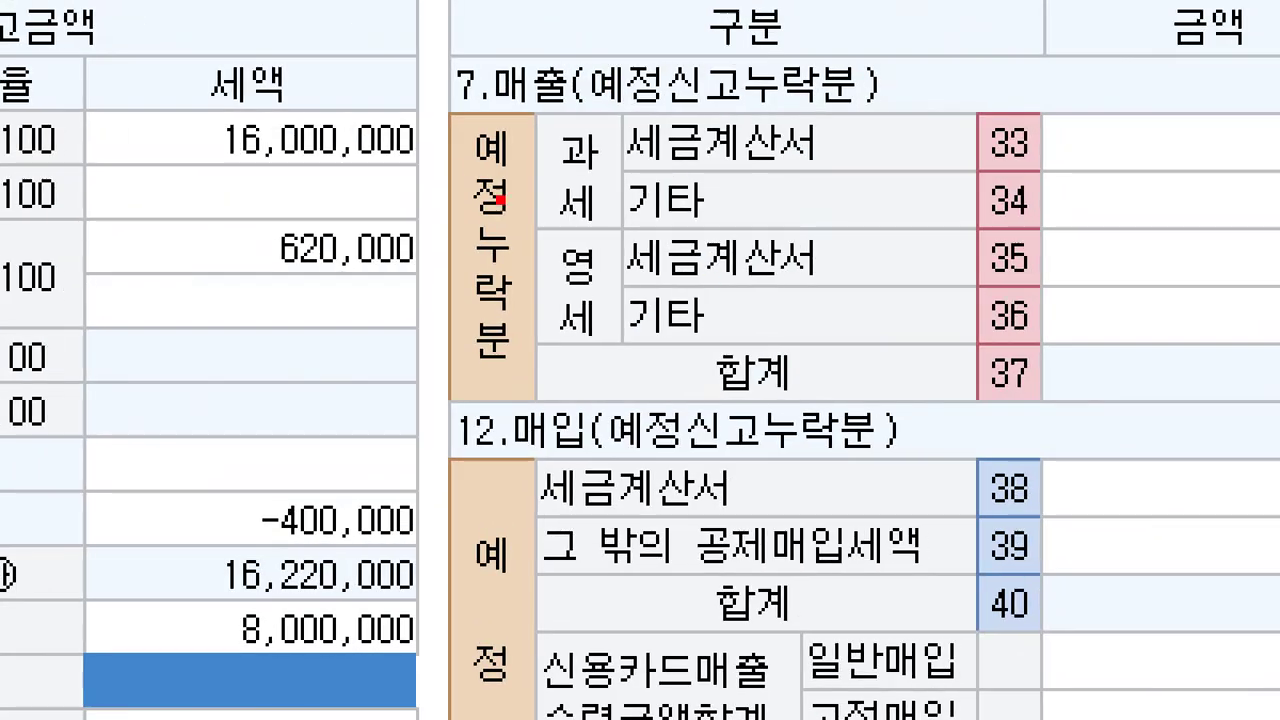
pyautogui.moveTo(416, 118); pyautogui.dragTo(546, 369)
pyautogui.moveTo(454, 534)
pyautogui.mouseDown()
pyautogui.moveTo(491, 714)
pyautogui.moveTo(502, 712)
pyautogui.mouseUp()
pyautogui.moveTo(404, 40); pyautogui.dragTo(610, 122)
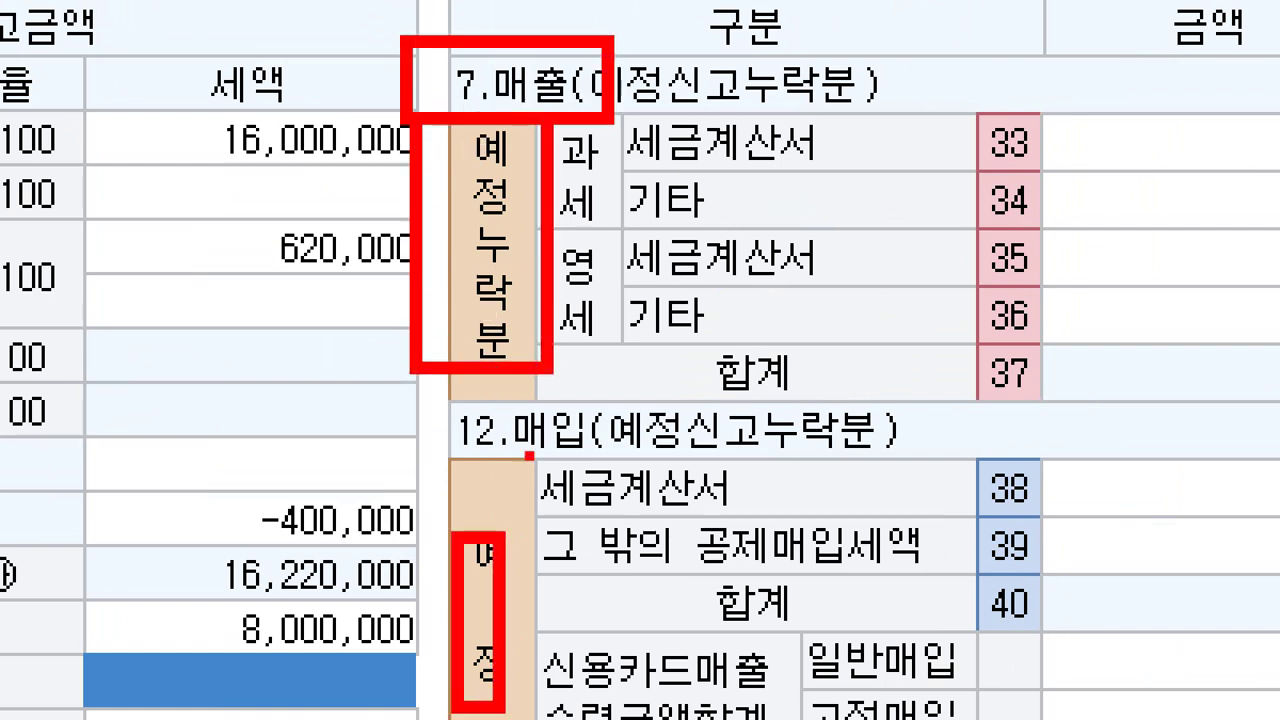
pyautogui.moveTo(450, 406); pyautogui.dragTo(656, 490)
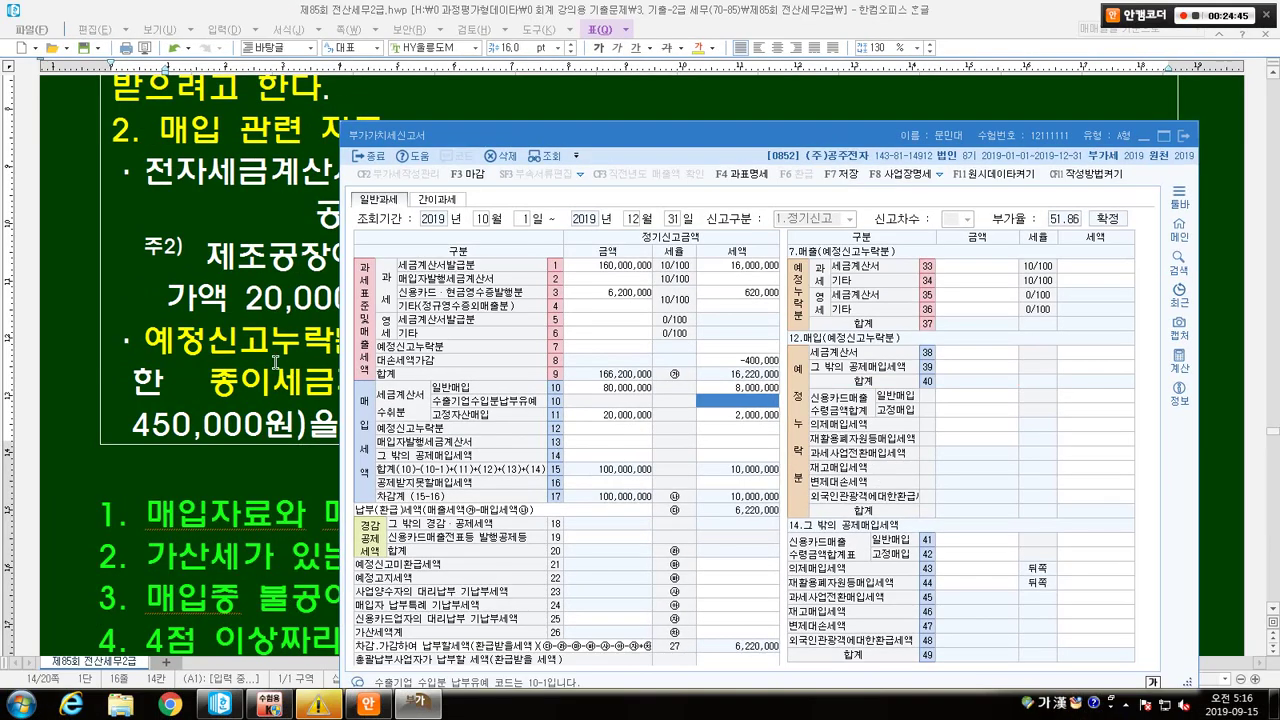
# Return to the exam question and check the supply value and VAT of the omitted 종이세금계산서 수취분.
pyautogui.click(276, 362)
pyautogui.moveTo(208, 376); pyautogui.dragTo(387, 390)
pyautogui.moveTo(613, 385); pyautogui.dragTo(749, 395)
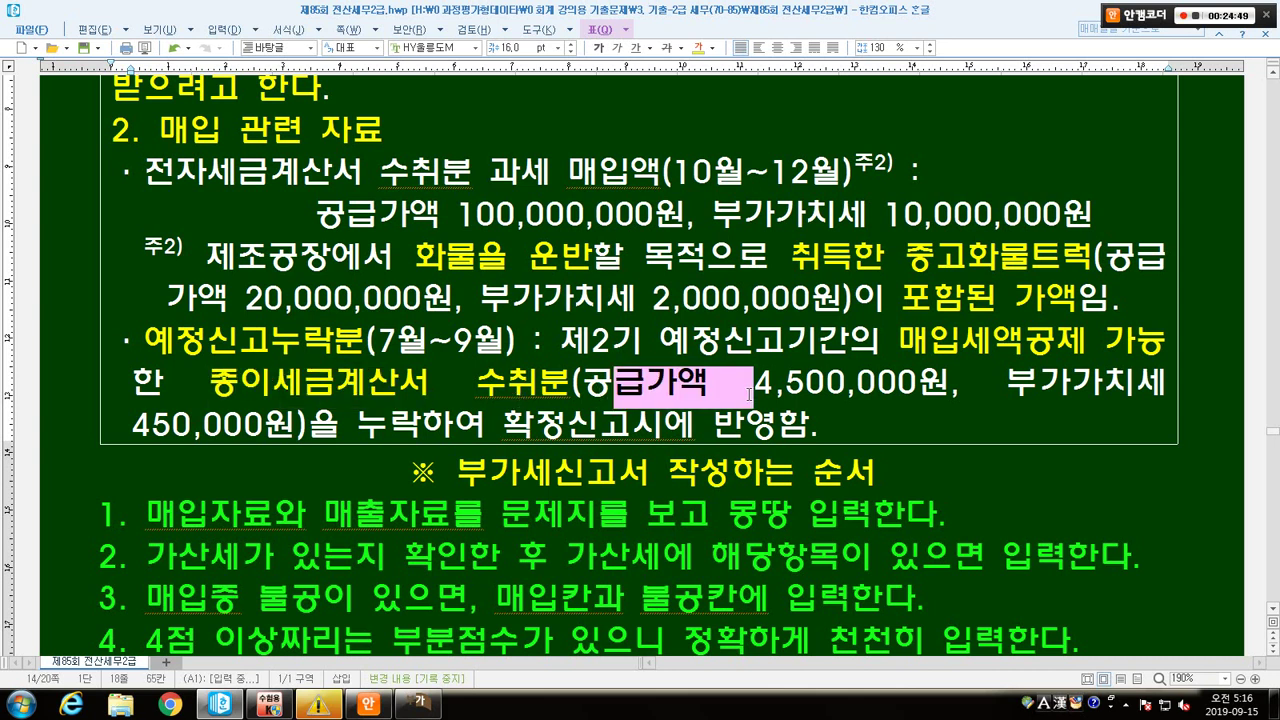
pyautogui.click(200, 420)
# In the VAT return, enter 4,500,000 as the amount and 450,000 as the tax of 세금계산서 row 38 under 12.매입(예정신고누락분), and box the entry.
pyautogui.hotkey('alt', 'Tab')
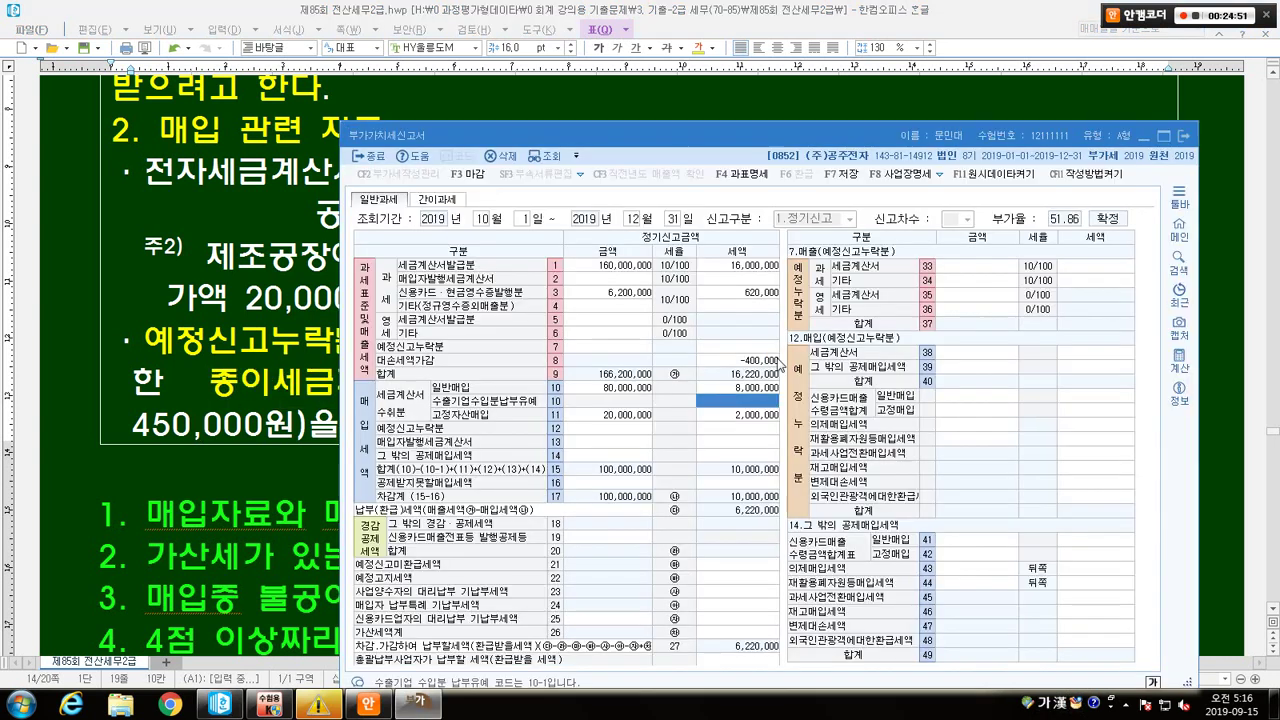
pyautogui.click(968, 353)
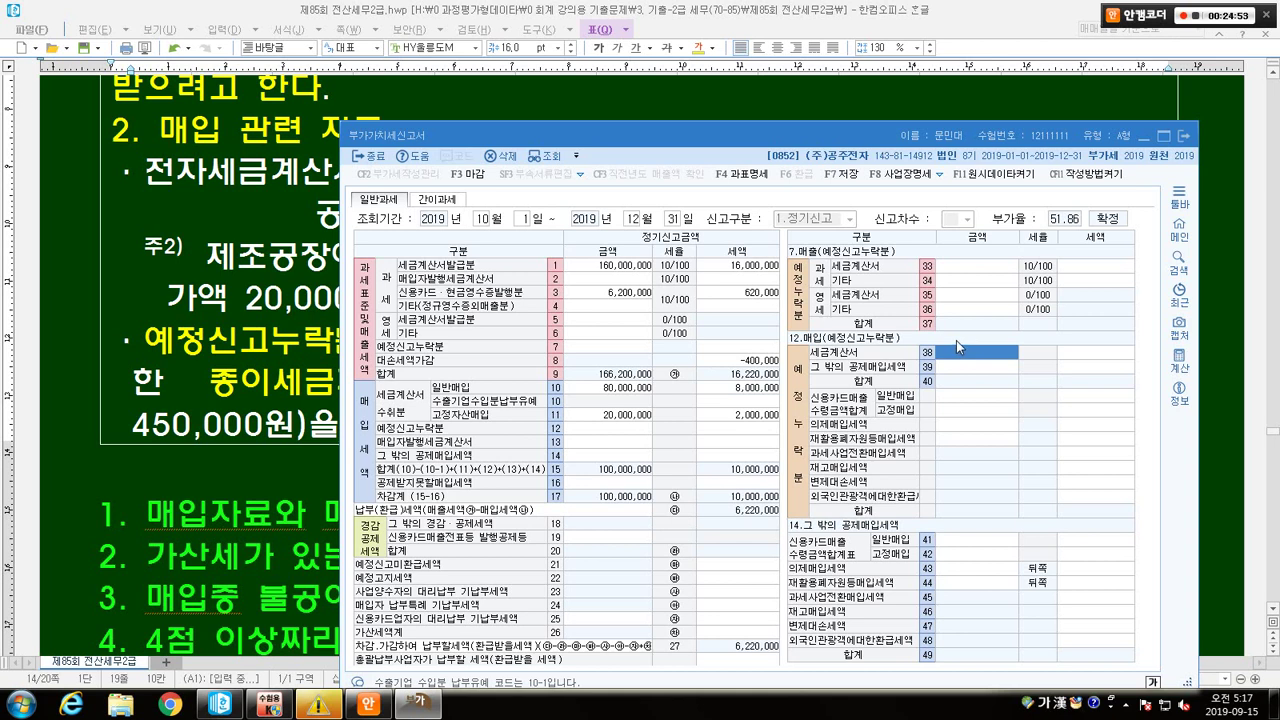
pyautogui.write('4,500,000')
pyautogui.press('Return')
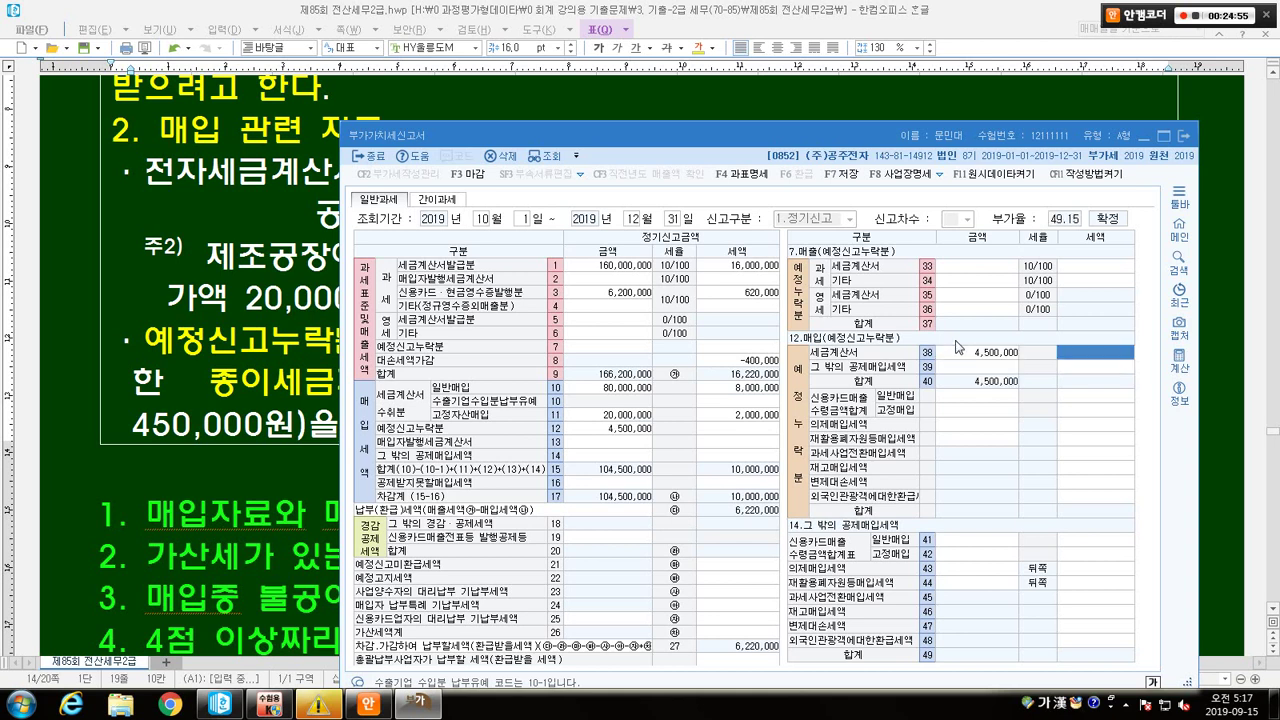
pyautogui.write('4500000')
pyautogui.press('Return')
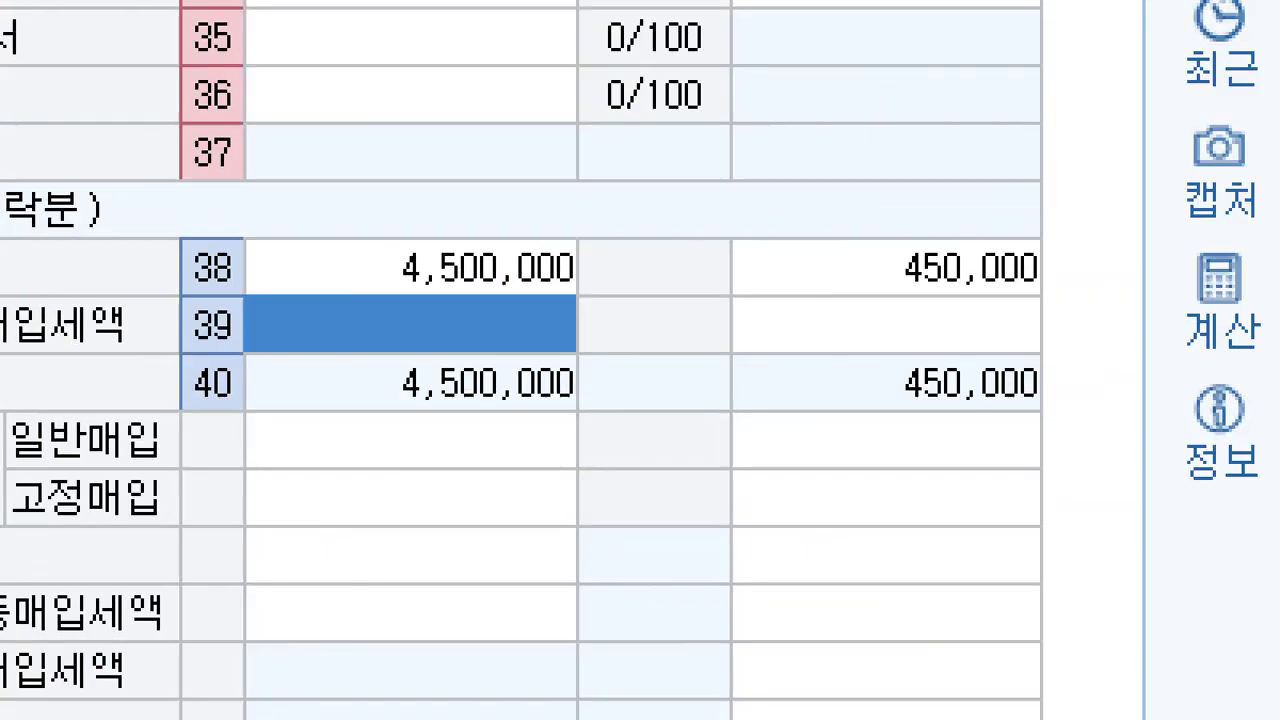
pyautogui.moveTo(280, 210)
pyautogui.mouseDown()
pyautogui.moveTo(951, 357)
pyautogui.moveTo(1084, 330)
pyautogui.mouseUp()
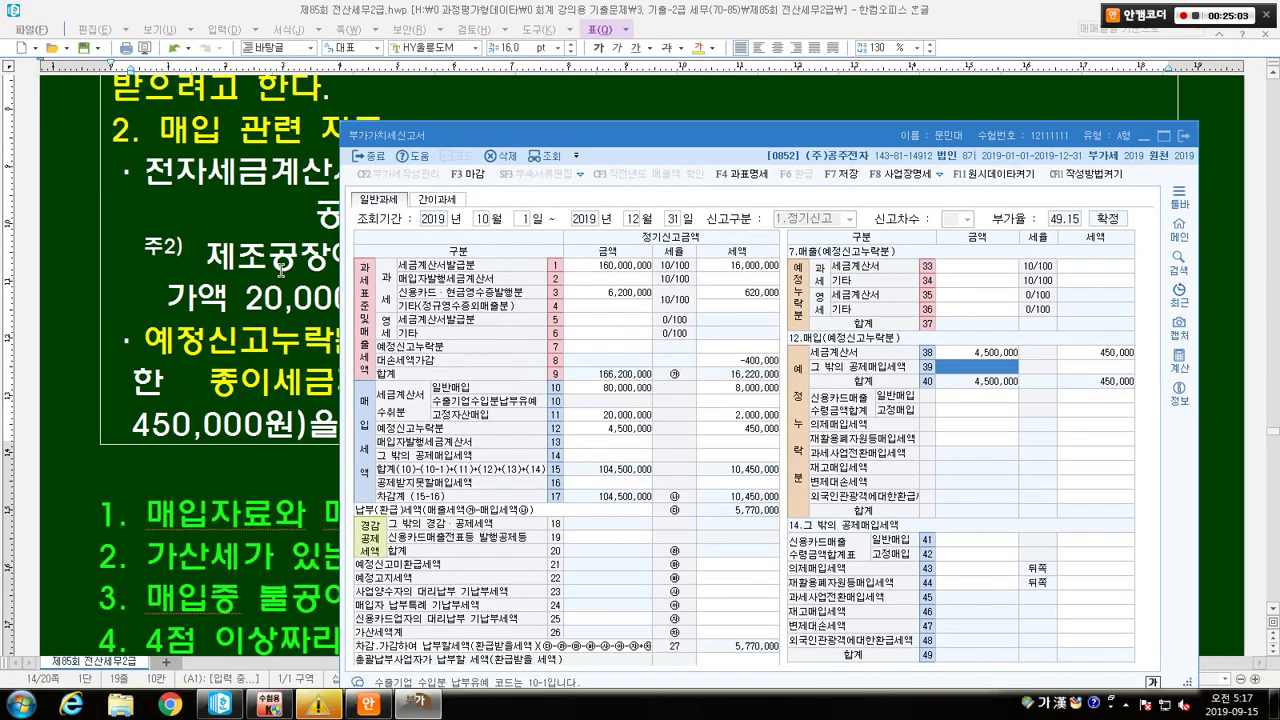
# Switch to the exam question, box 종이세금계산서 수취분 in red and cross it out.
pyautogui.click(280, 268)
pyautogui.press('Hangul')
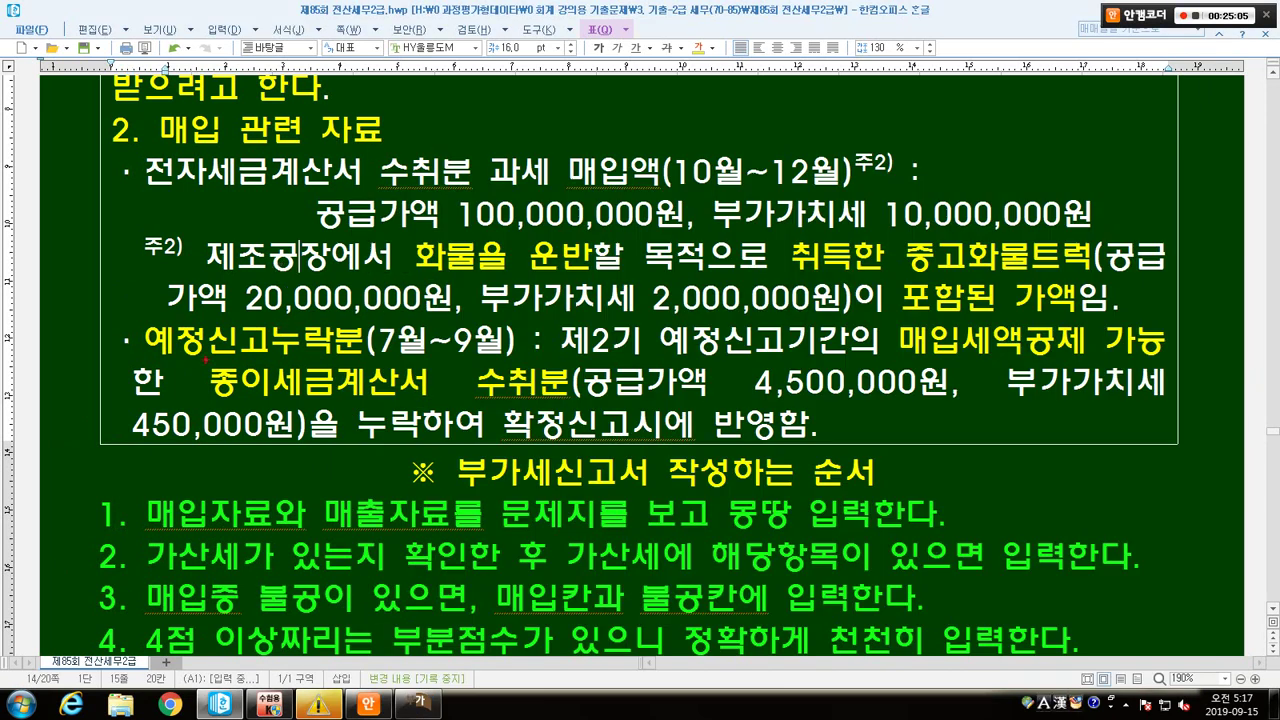
pyautogui.moveTo(204, 359)
pyautogui.mouseDown()
pyautogui.moveTo(388, 394)
pyautogui.moveTo(570, 408)
pyautogui.mouseUp()
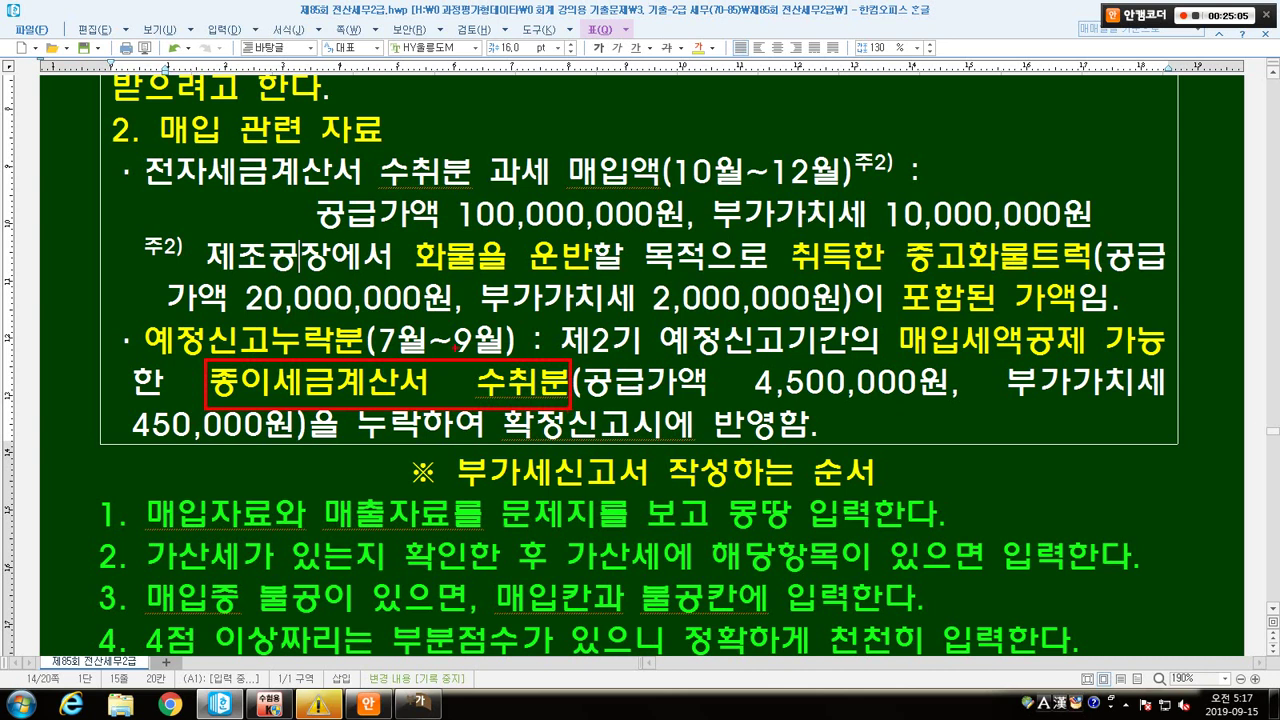
pyautogui.moveTo(456, 343); pyautogui.dragTo(392, 408)
pyautogui.moveTo(394, 362); pyautogui.dragTo(447, 432)
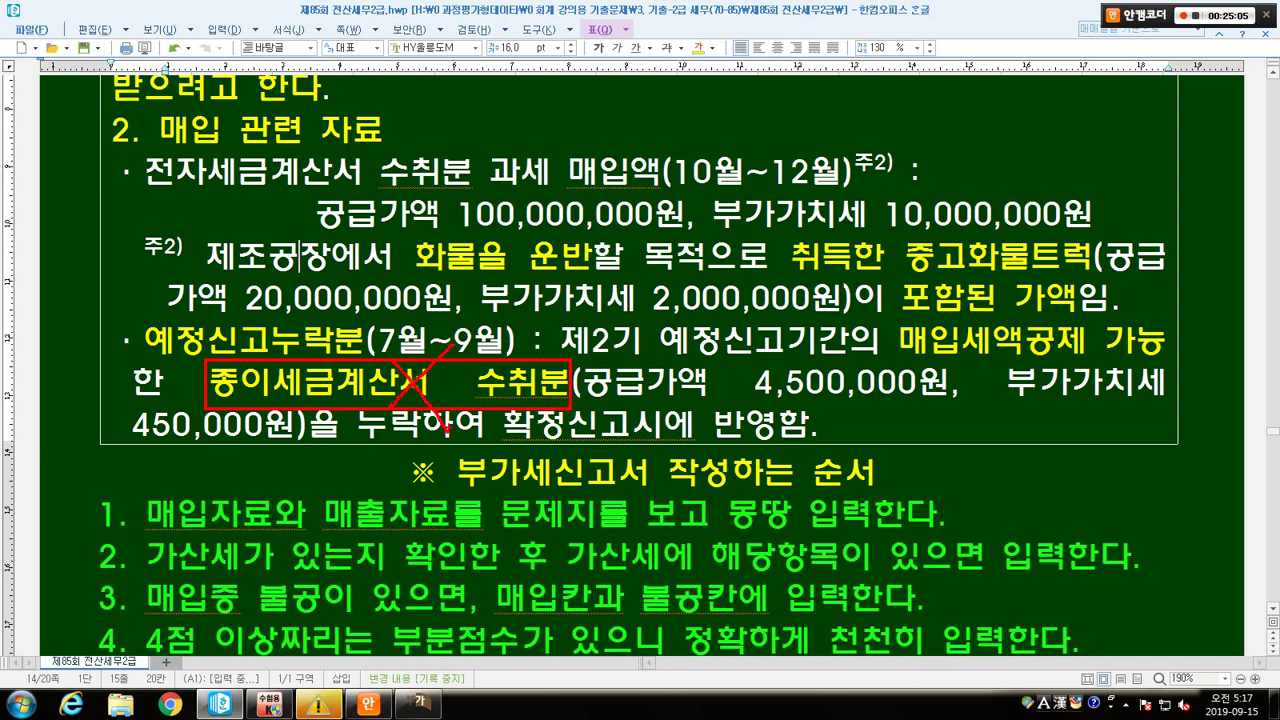
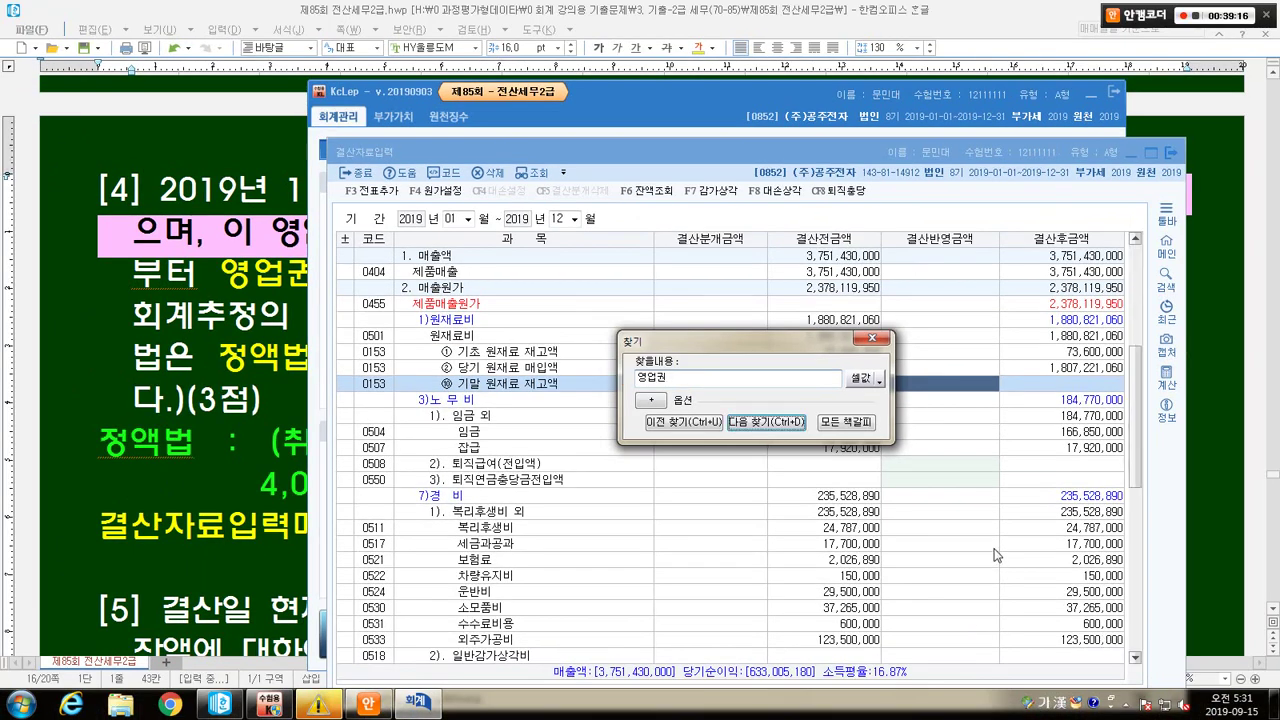
# Find 영업권 in the 결산자료입력 list and enter 1,000,000 as its 결산반영금액 under 무형자산상각비.
pyautogui.press('Return')
pyautogui.click(872, 338)
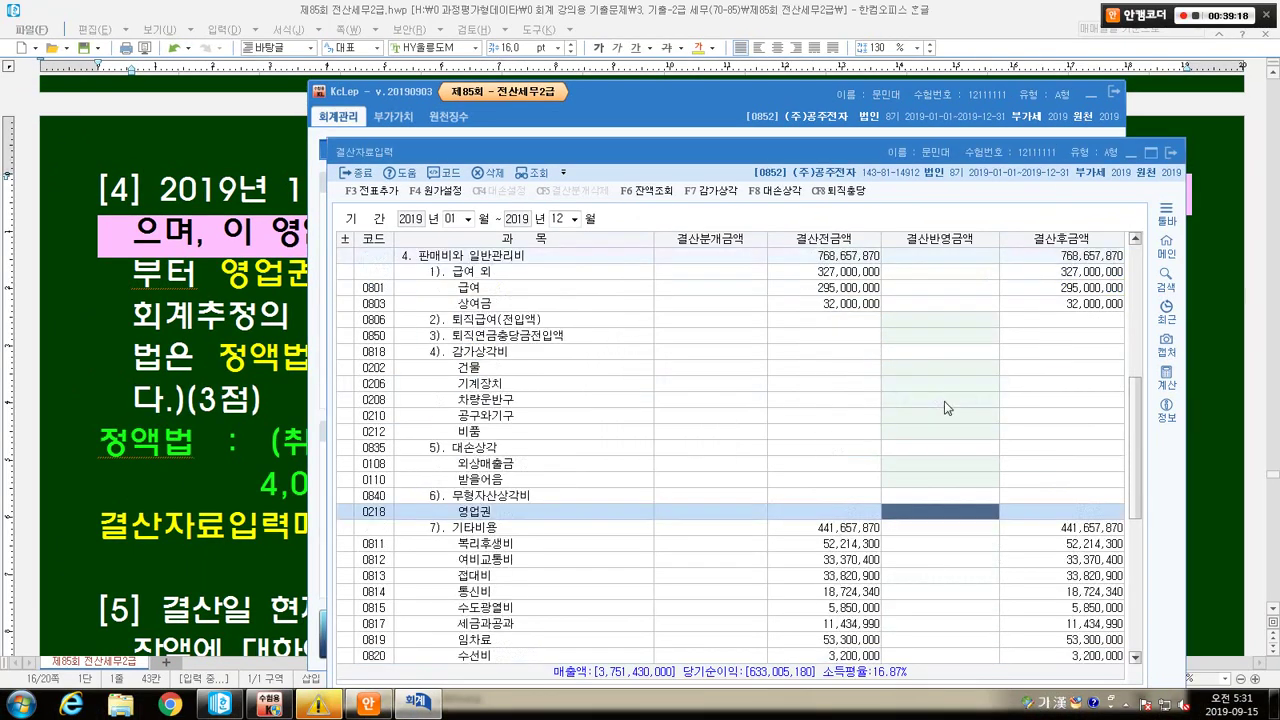
pyautogui.scroll(-2, 978, 466)
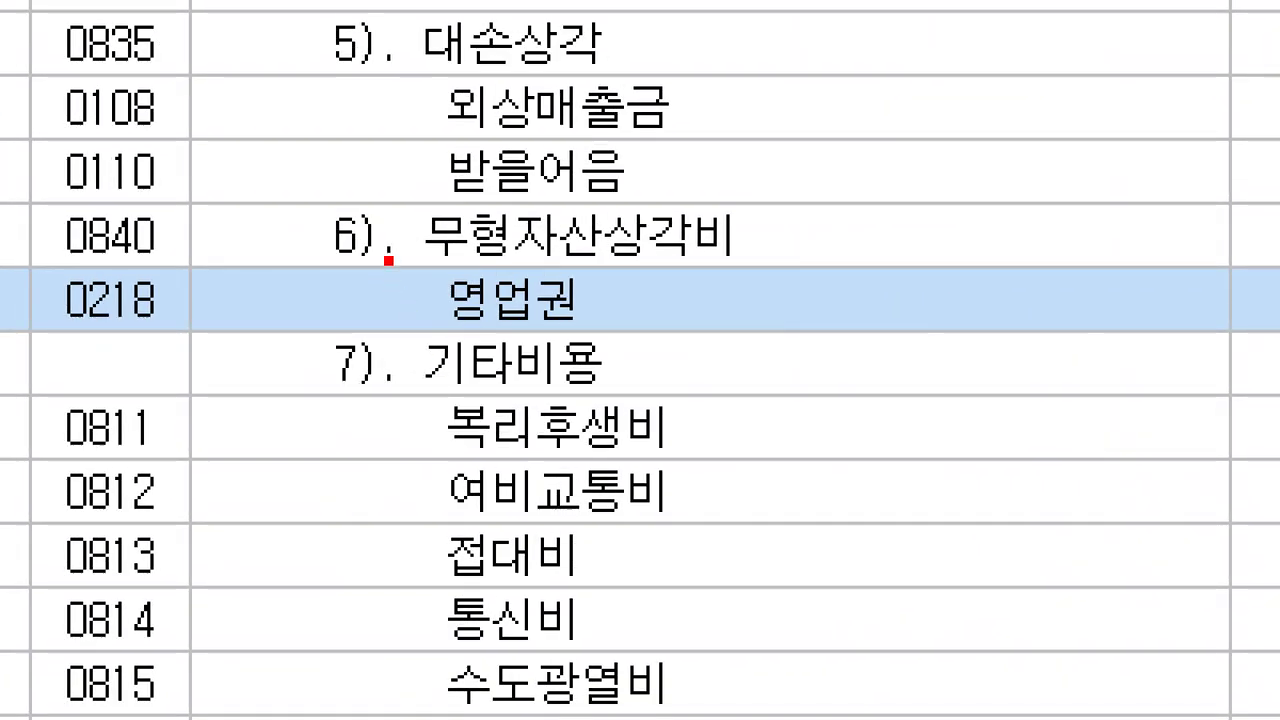
pyautogui.moveTo(386, 258); pyautogui.dragTo(644, 340)
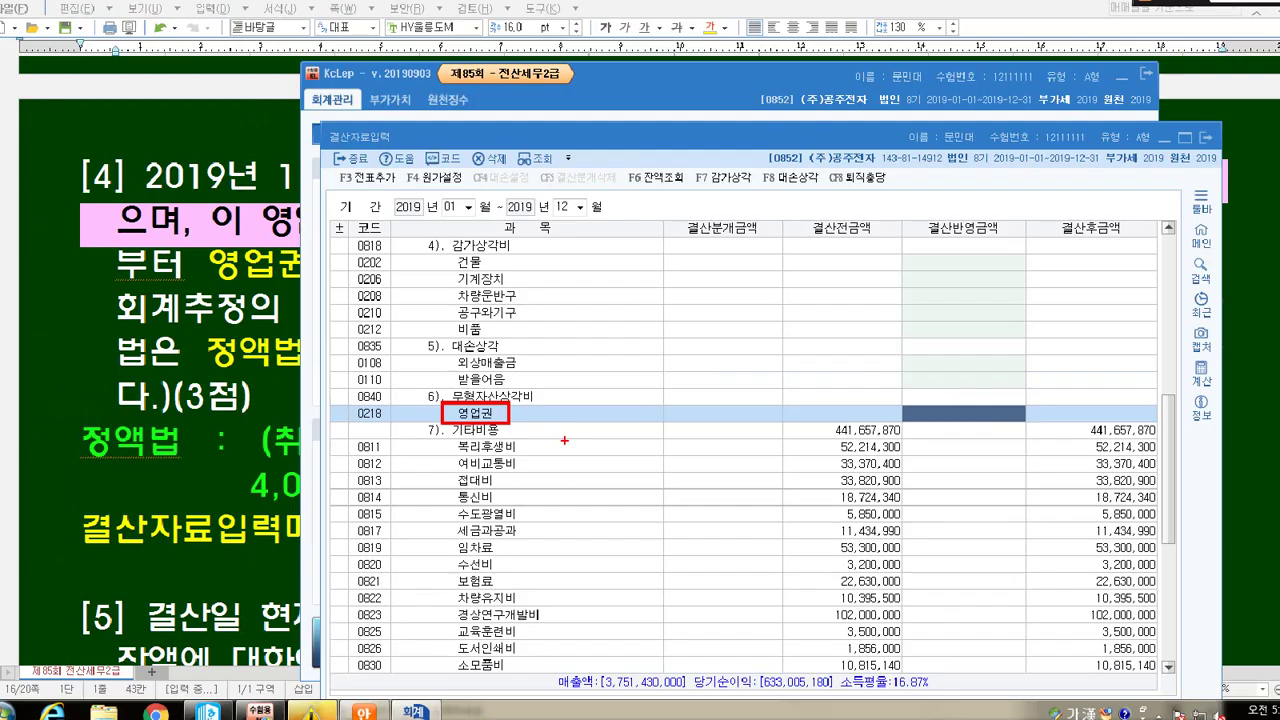
pyautogui.write('1000000')
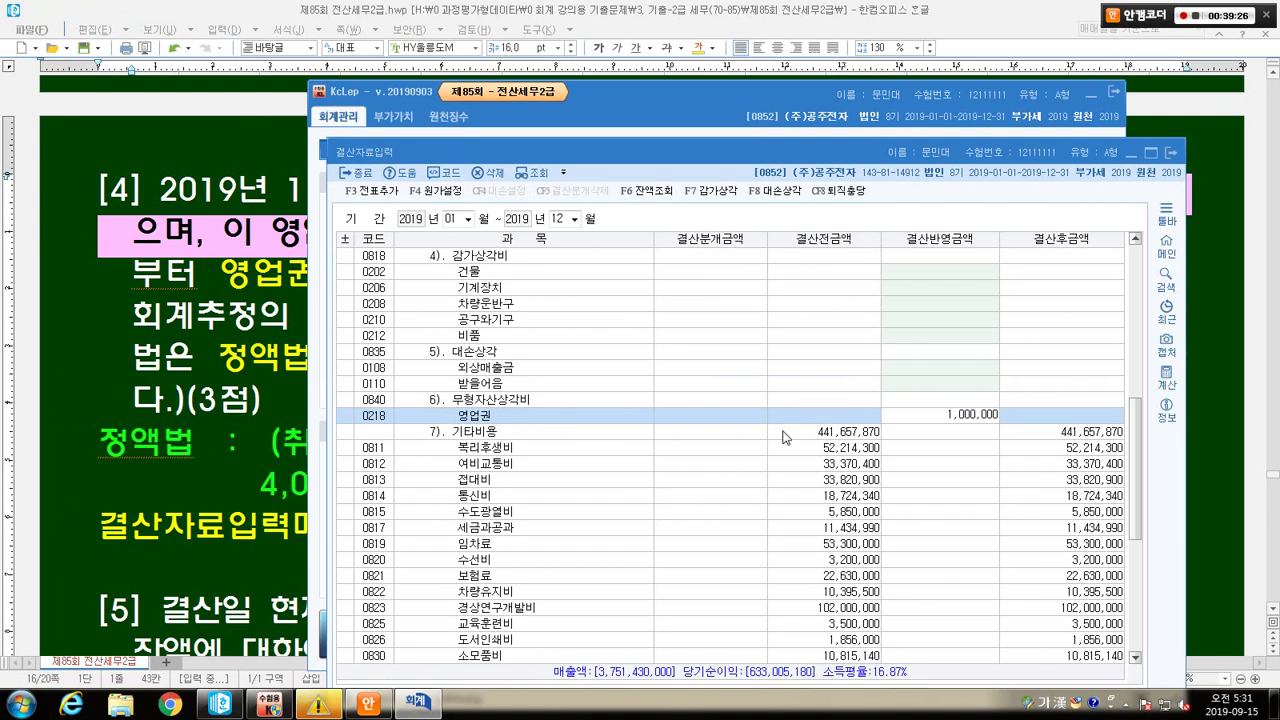
pyautogui.press('Return')
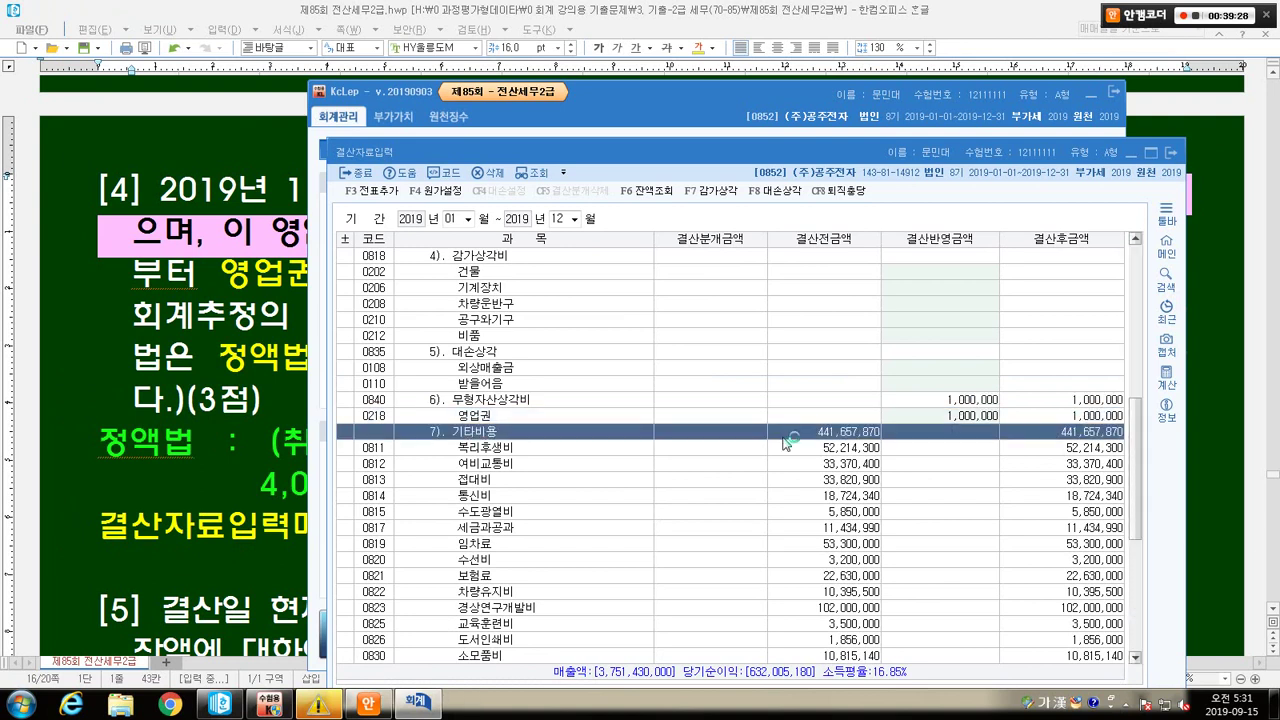
# Return to the exam document at question [5] on the allowance for bad debts and dismiss the npUpdateC.exe error.
pyautogui.click(202, 315)
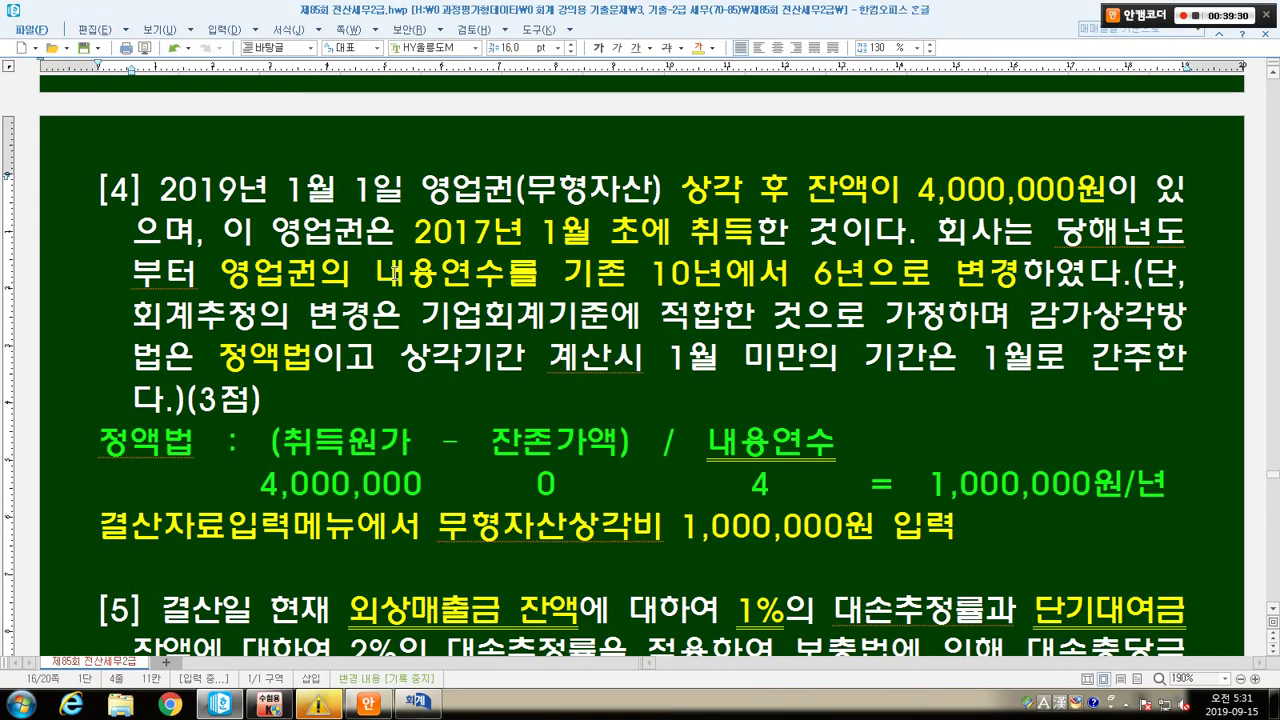
pyautogui.scroll(-6, 374, 287)
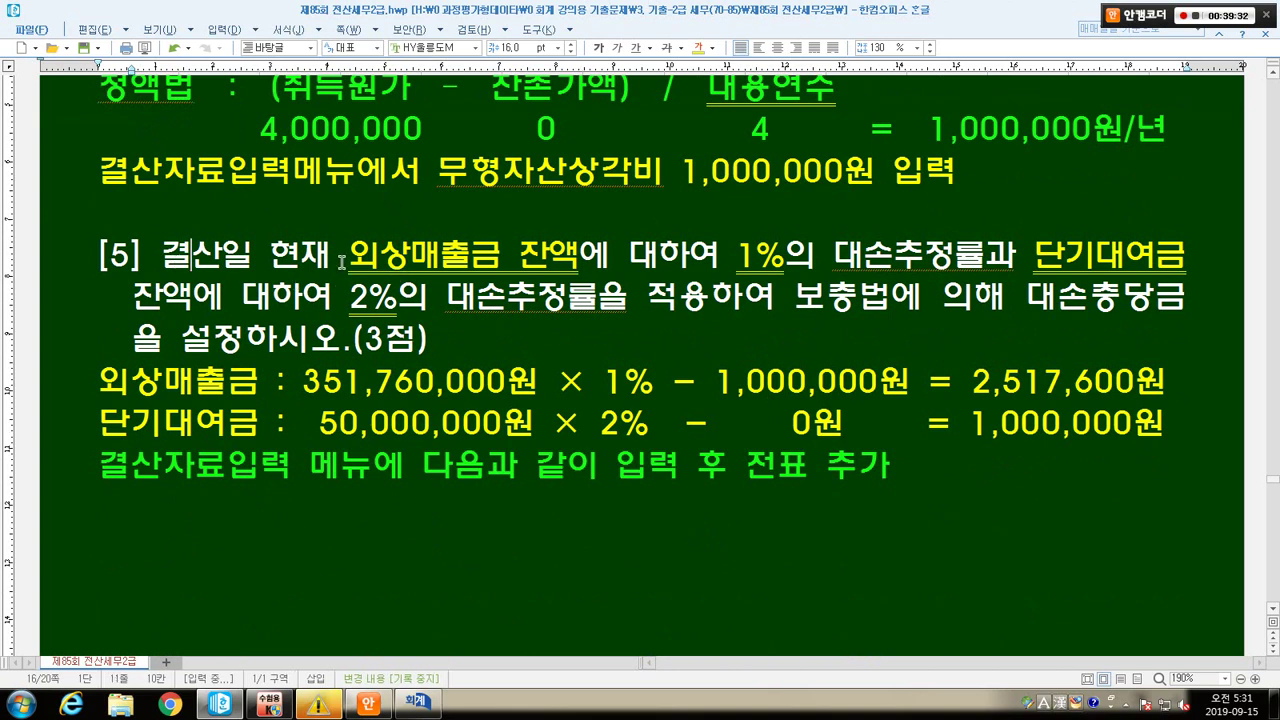
pyautogui.click(326, 342)
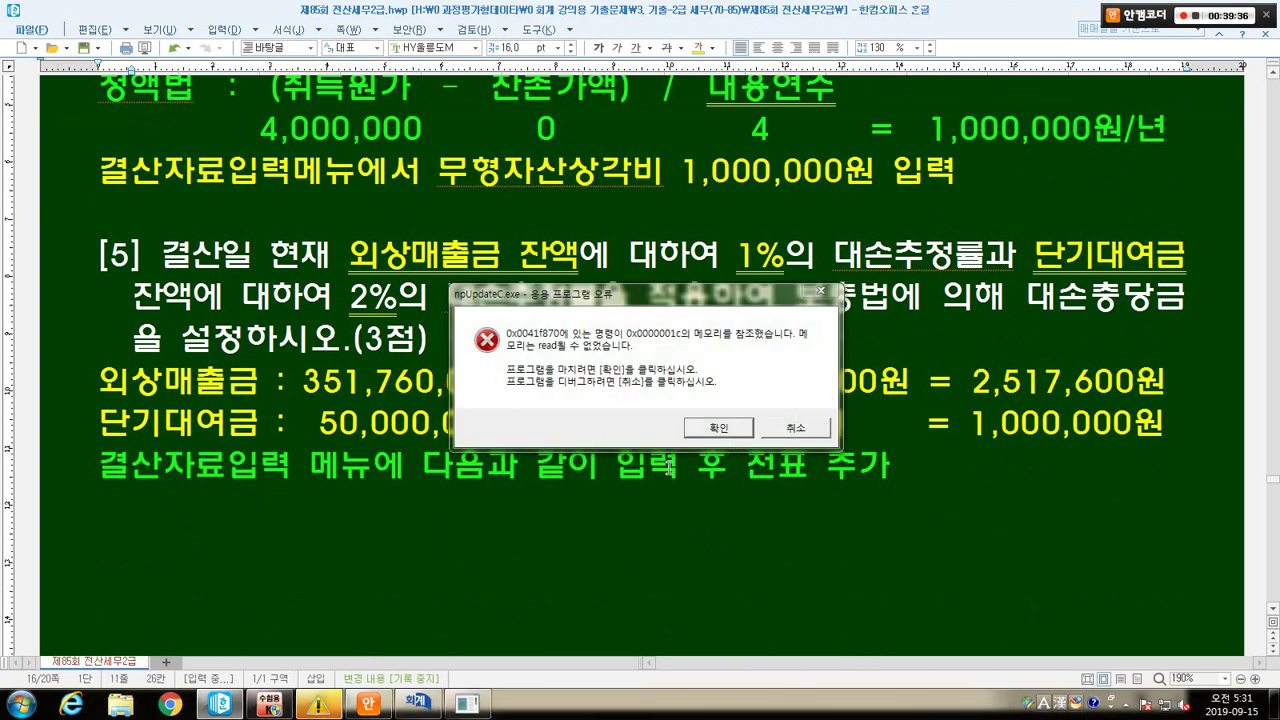
pyautogui.click(795, 428)
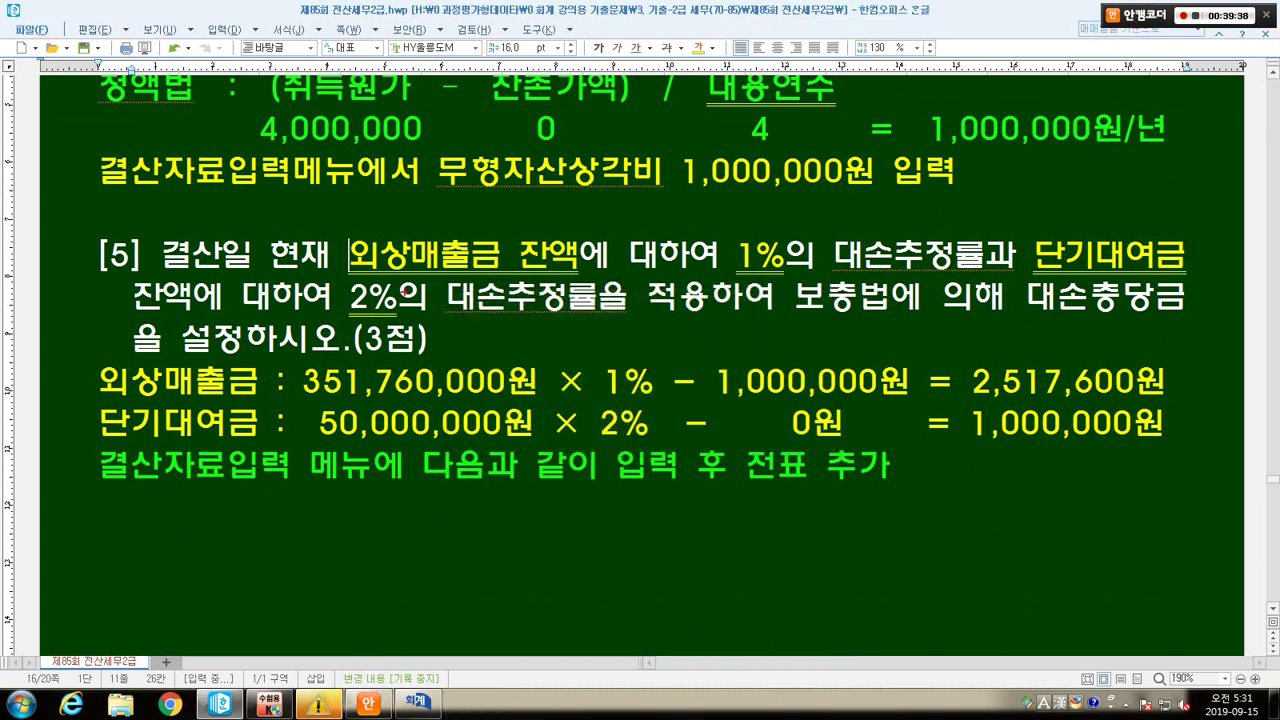
# Box the 외상매출금 잔액 1% 대손추정률 phrase and 단기대여금 in question [5], underline 잔액에 대하여, and circle 2% and 1%.
pyautogui.moveTo(316, 230)
pyautogui.mouseDown()
pyautogui.moveTo(515, 275)
pyautogui.moveTo(985, 281)
pyautogui.mouseUp()
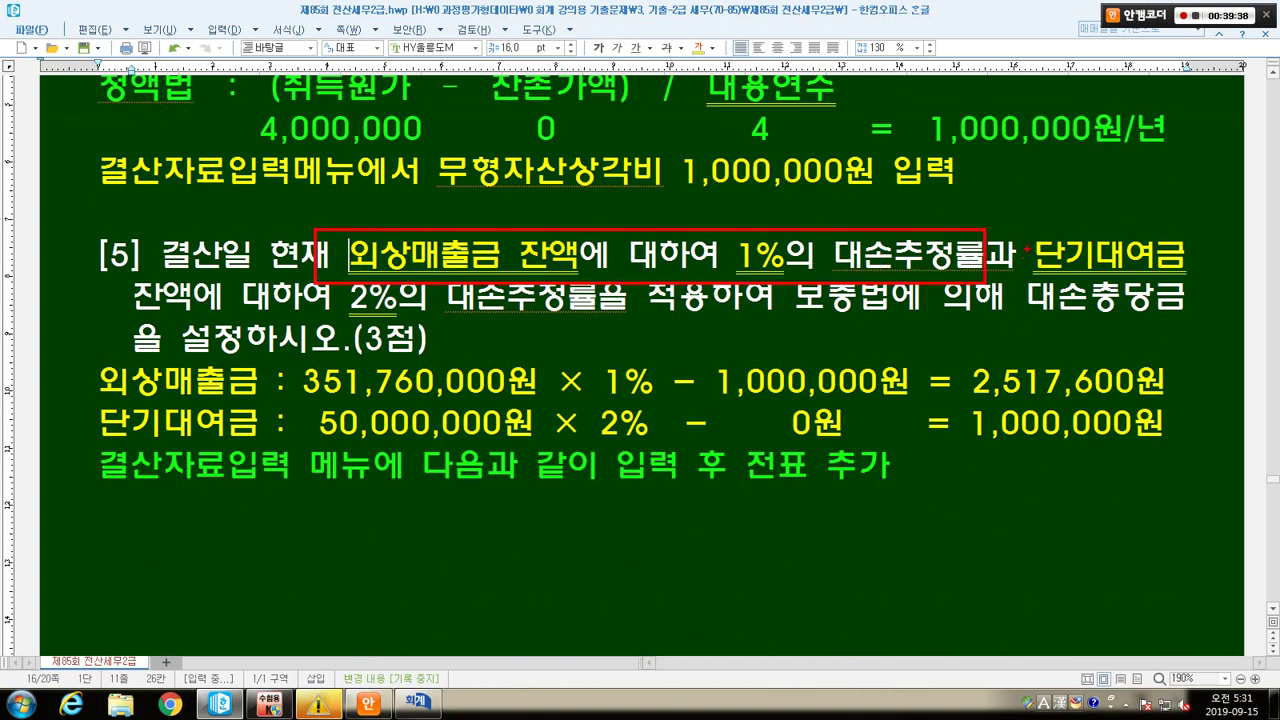
pyautogui.moveTo(1019, 236); pyautogui.dragTo(1193, 277)
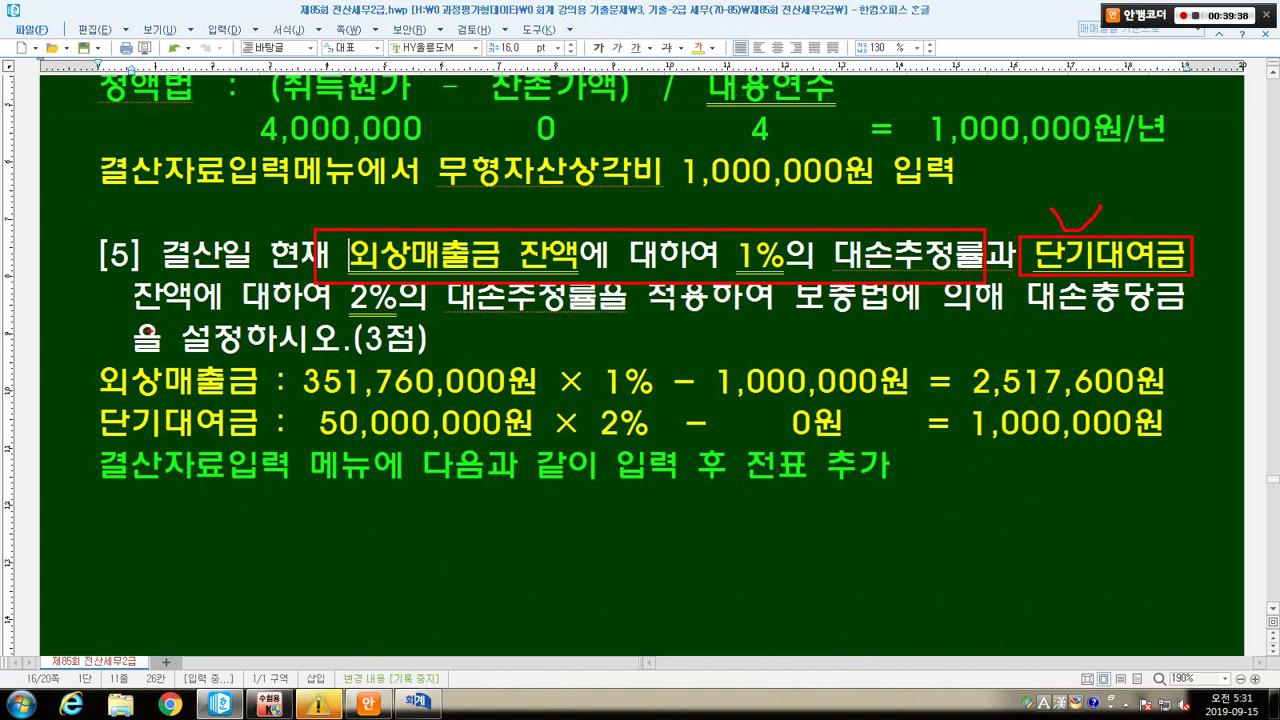
pyautogui.moveTo(122, 308)
pyautogui.mouseDown()
pyautogui.moveTo(322, 318)
pyautogui.moveTo(438, 352)
pyautogui.mouseUp()
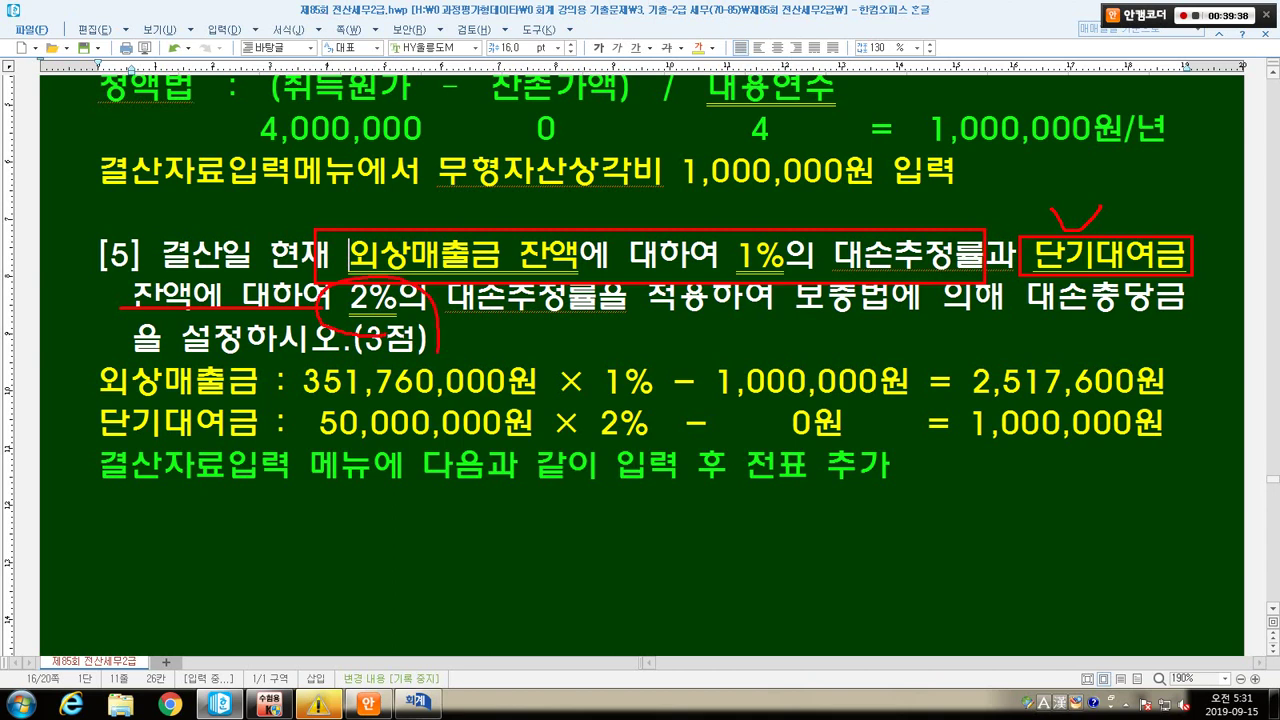
pyautogui.moveTo(714, 282); pyautogui.dragTo(782, 272)
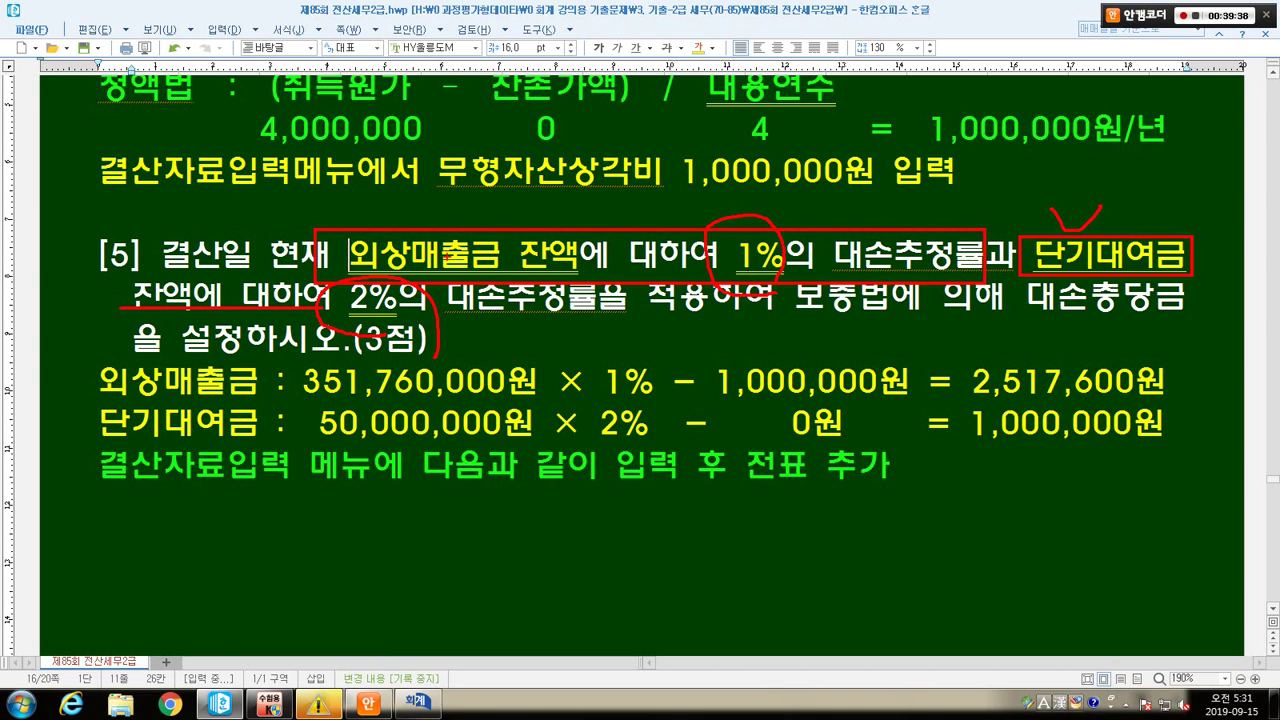
pyautogui.moveTo(434, 260); pyautogui.dragTo(474, 266)
pyautogui.moveTo(1064, 272)
pyautogui.mouseDown()
pyautogui.moveTo(1098, 228)
pyautogui.moveTo(1128, 268)
pyautogui.mouseUp()
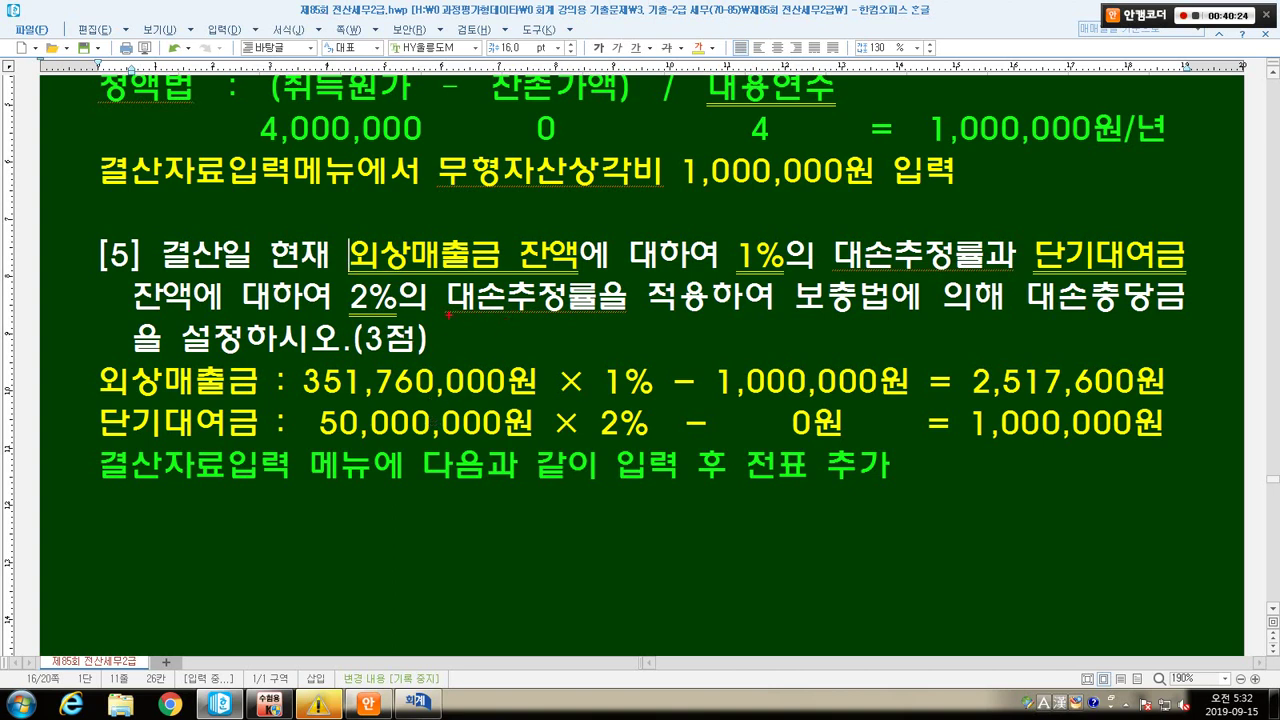
# Underline the phrase from 대손추정률을 적용하여 to 대손충당금을 설정하시오 in question [5], and clear the marks.
pyautogui.moveTo(448, 316); pyautogui.dragTo(1195, 317)
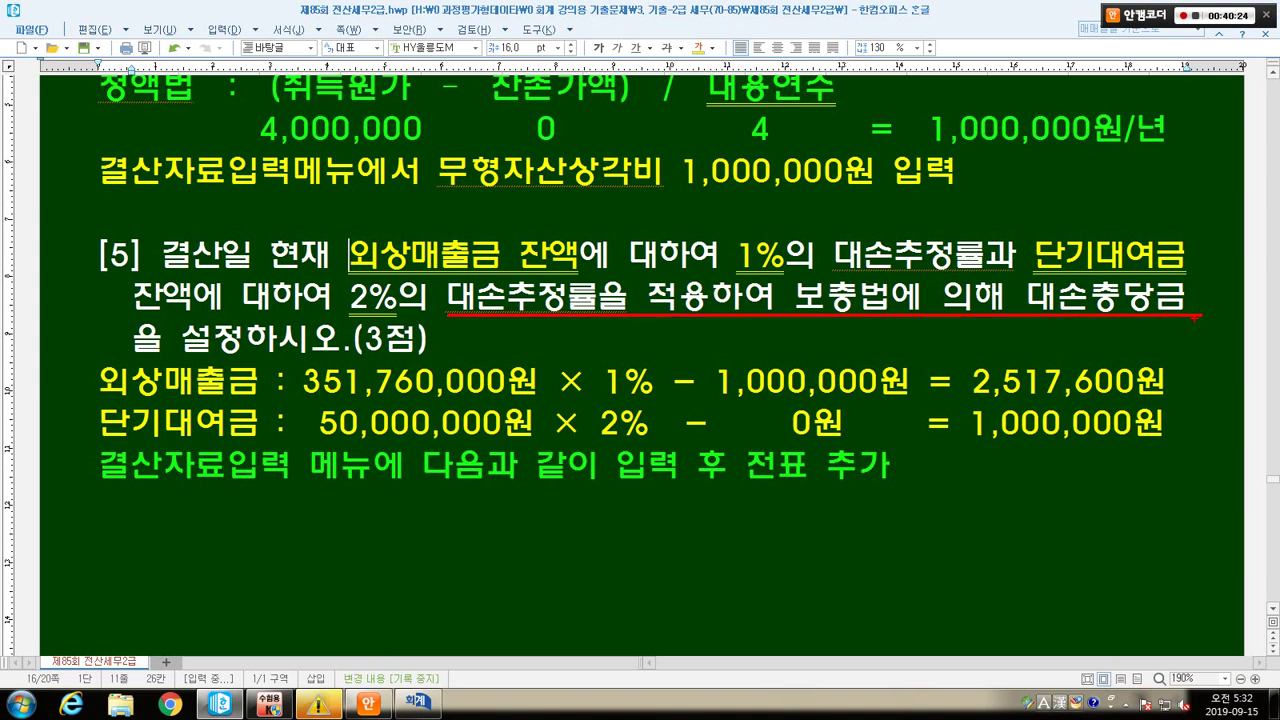
pyautogui.moveTo(140, 370); pyautogui.dragTo(408, 370)
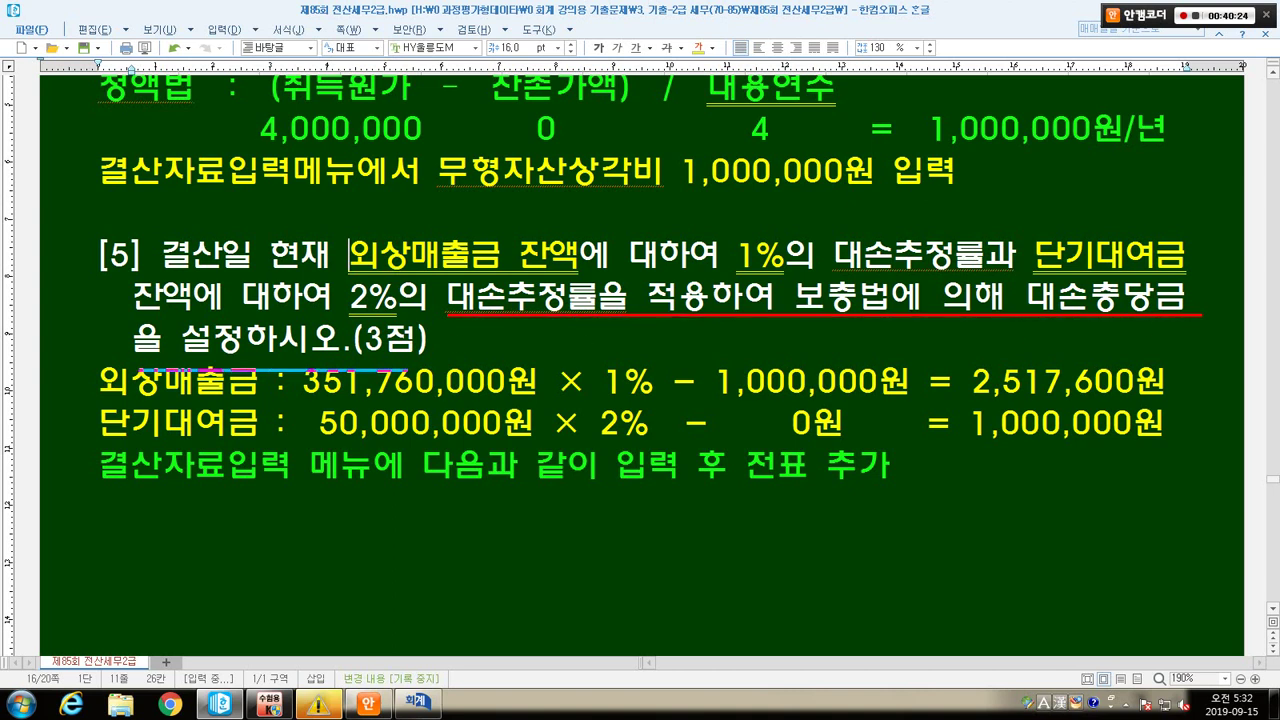
pyautogui.press('Escape')
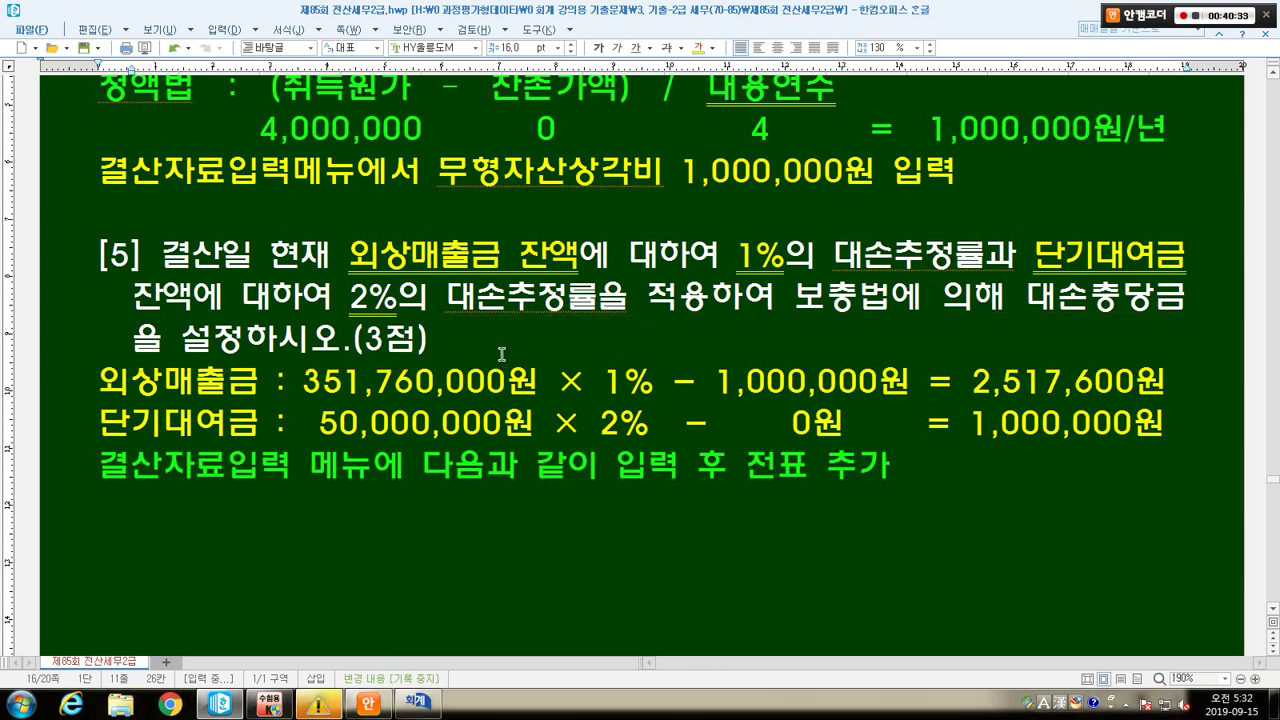
# Switch to KcLep and open the 합계잔액시산표 for December 2019.
pyautogui.click(484, 314)
pyautogui.click(222, 708)
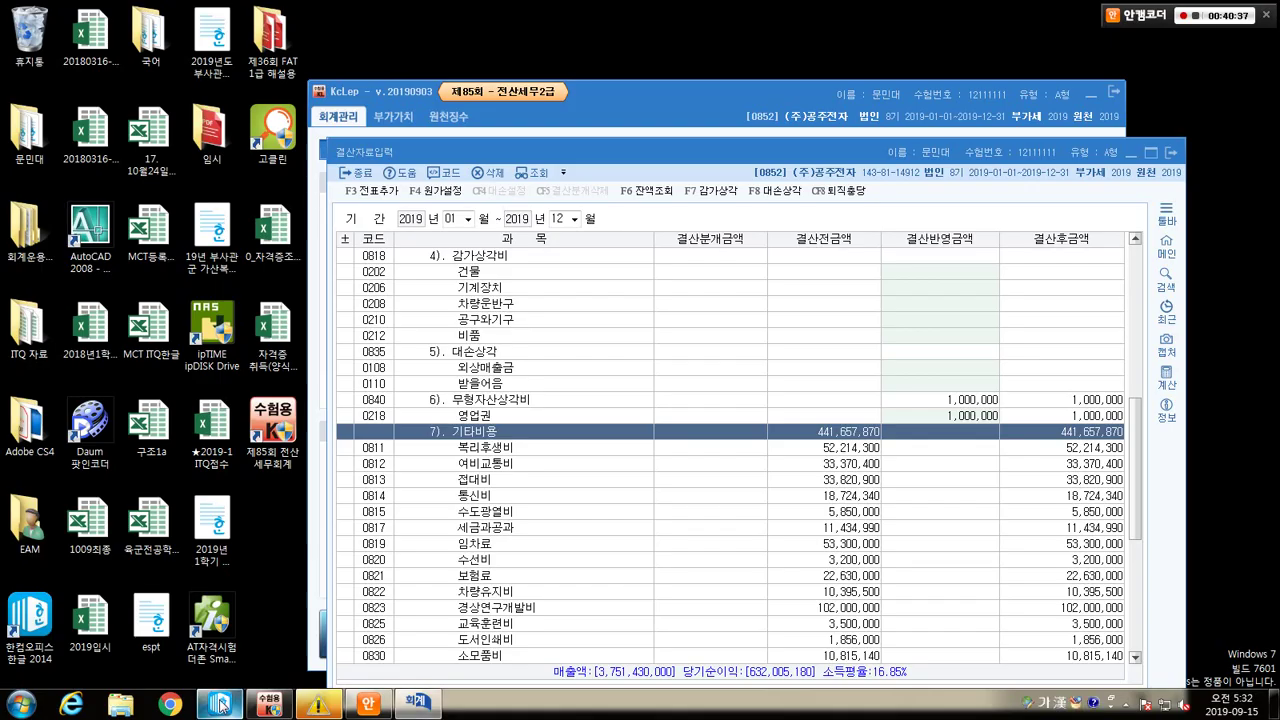
pyautogui.click(677, 87)
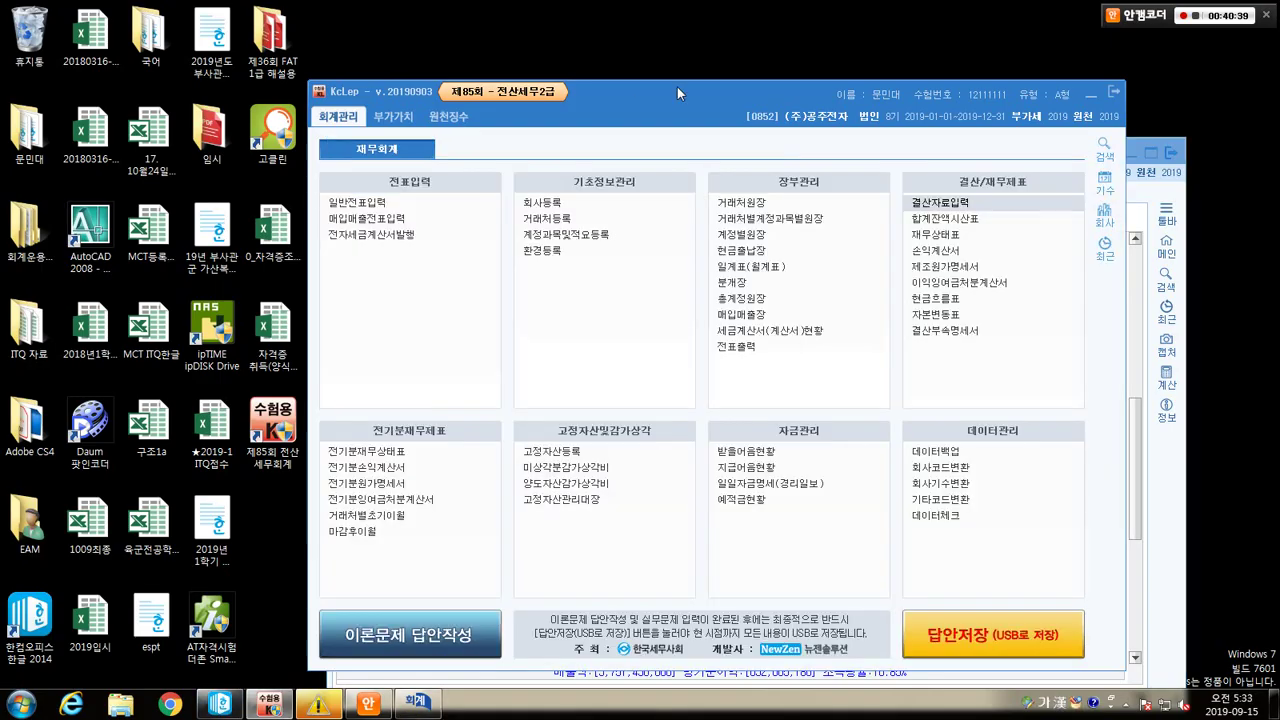
pyautogui.click(945, 218)
pyautogui.write('12')
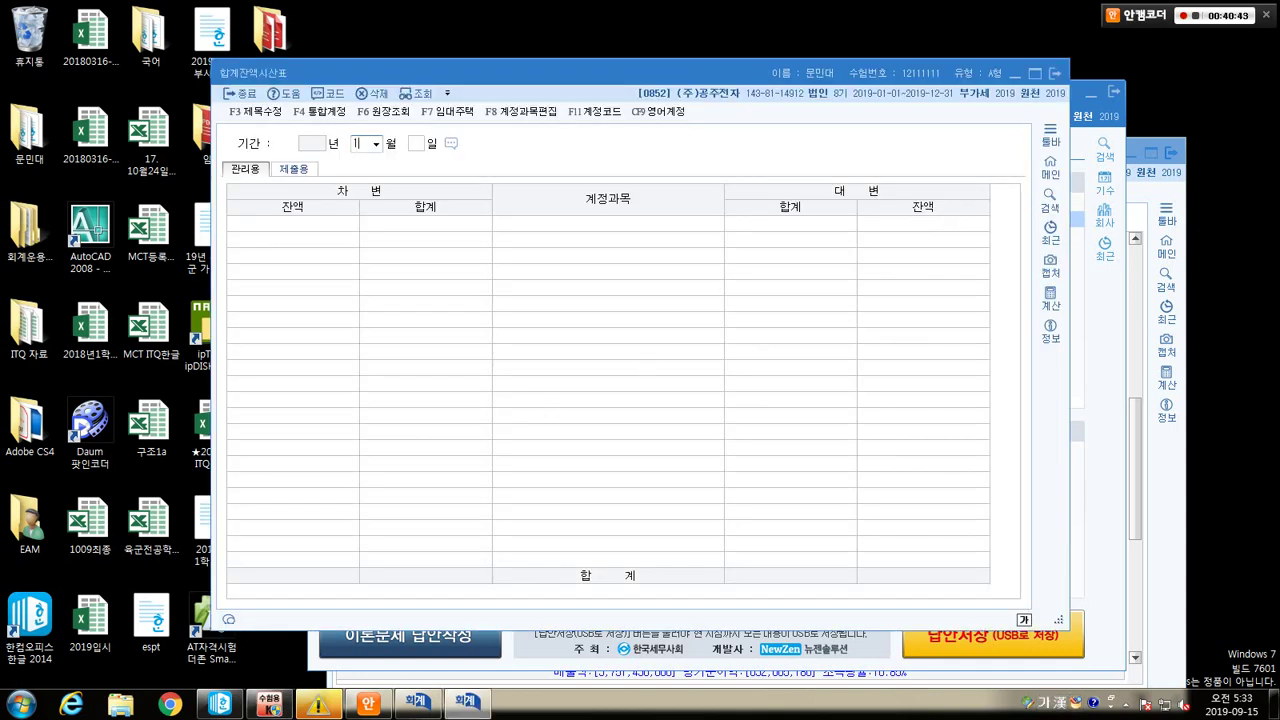
pyautogui.press('Return')
pyautogui.press('Return')
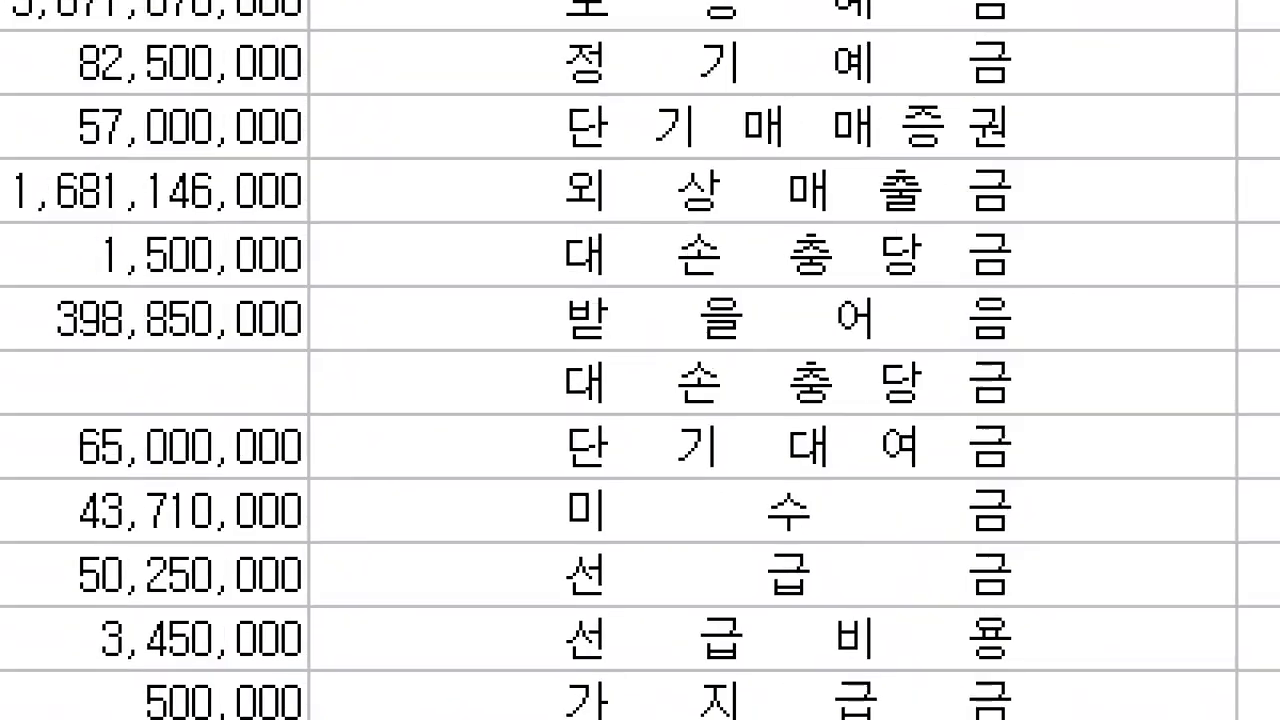
# Zoom into the trial balance and box the 외상매출금 account name and its 차변 잔액.
pyautogui.click(552, 382)
pyautogui.moveTo(528, 125)
pyautogui.mouseDown()
pyautogui.moveTo(871, 211)
pyautogui.moveTo(1238, 243)
pyautogui.mouseUp()
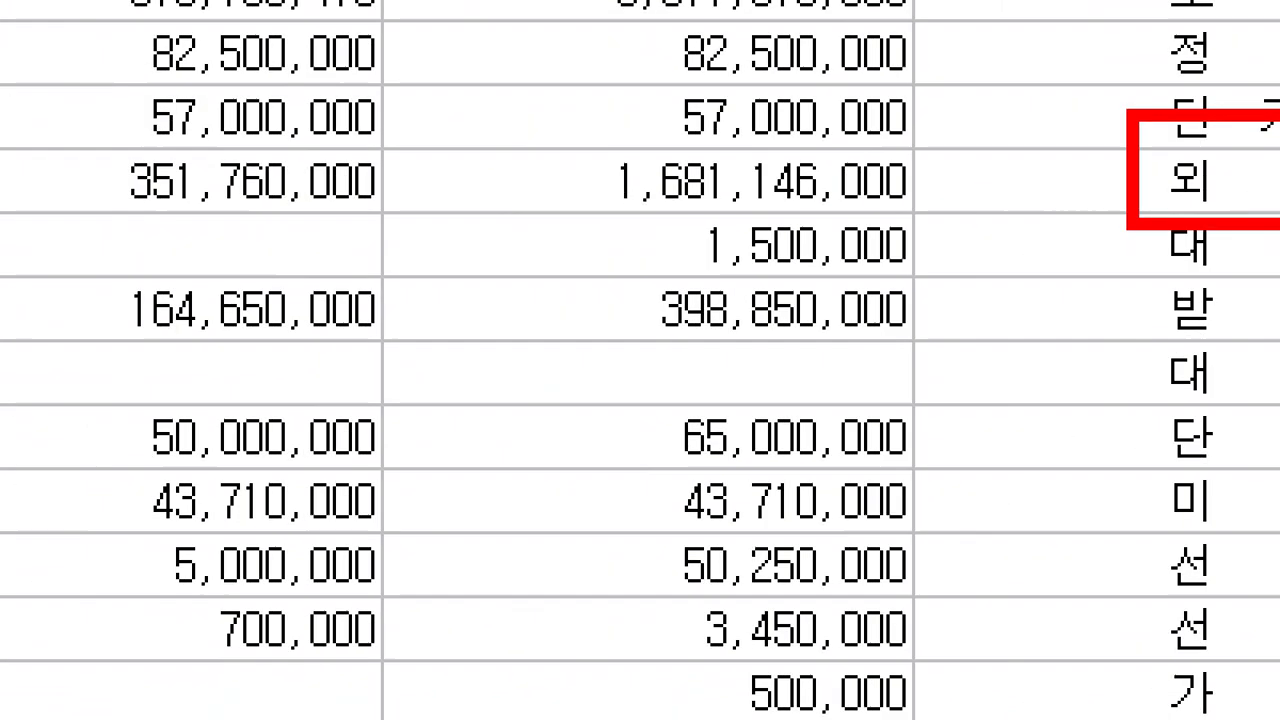
pyautogui.click(264, 389)
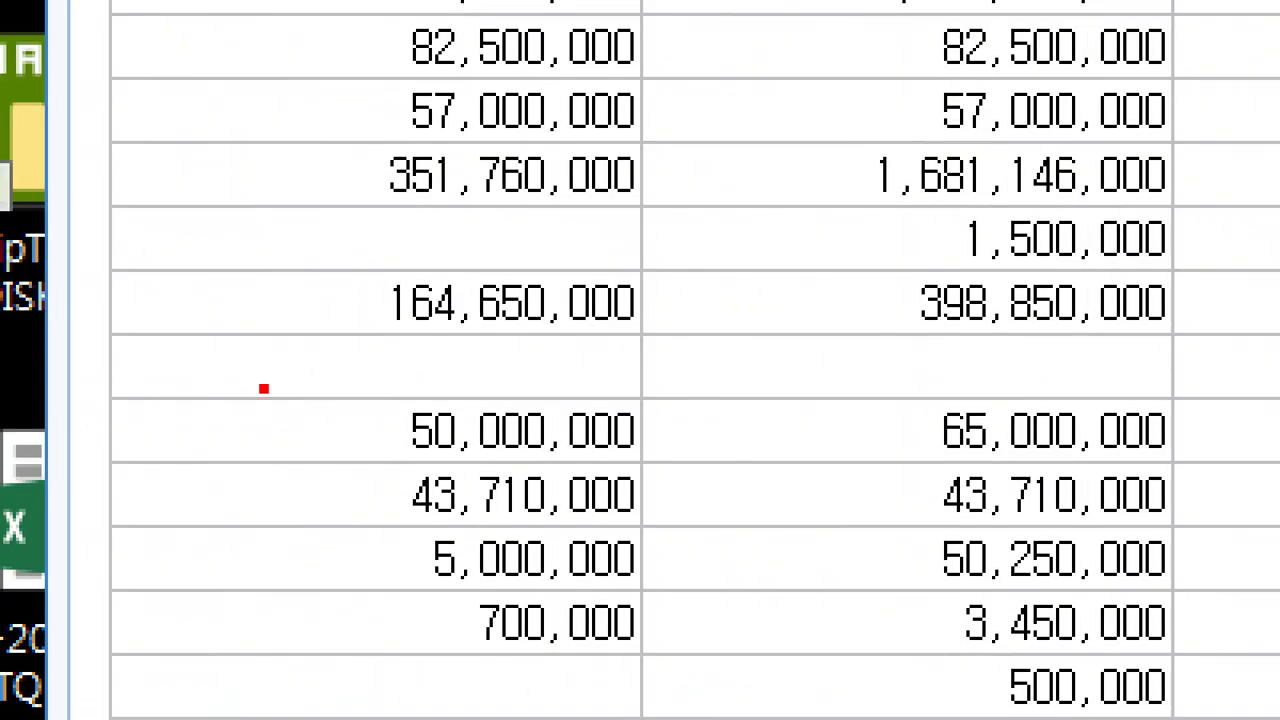
pyautogui.moveTo(305, 132)
pyautogui.mouseDown()
pyautogui.moveTo(591, 157)
pyautogui.moveTo(688, 202)
pyautogui.mouseUp()
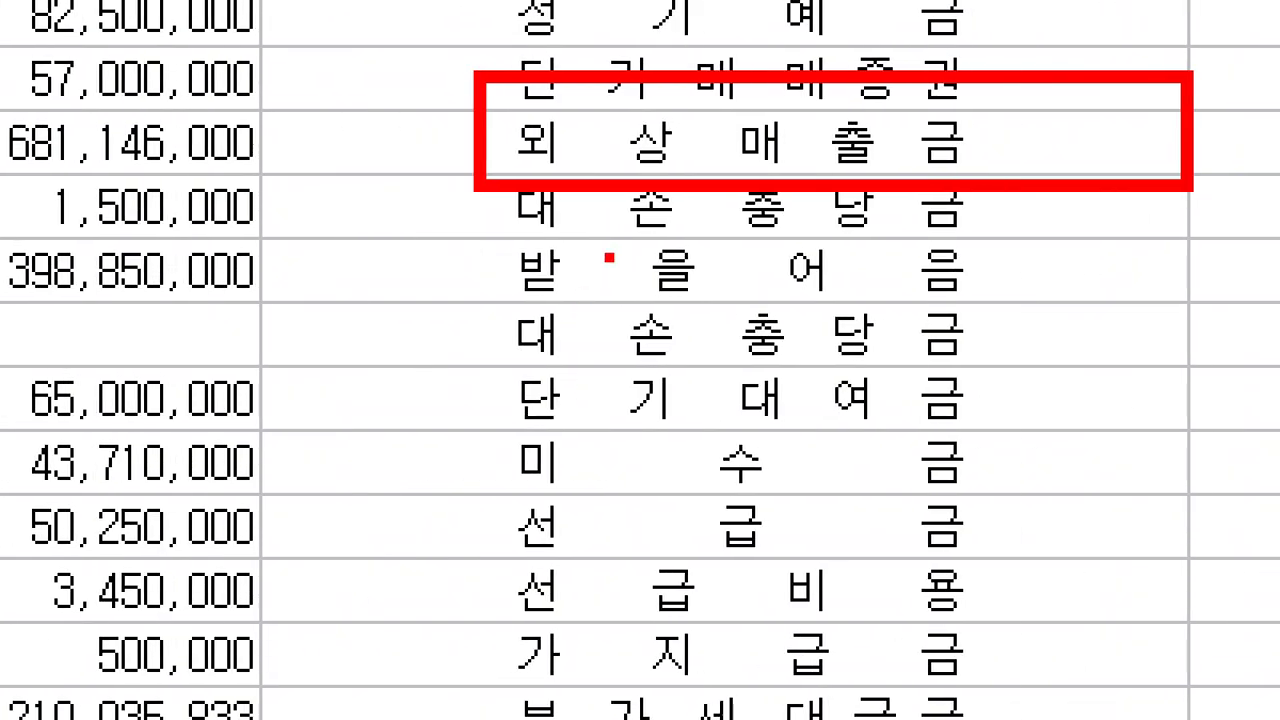
# Underline the 대손충당금 below 외상매출금, box its 대변 합계 and 잔액, cross out the 합계 amount, and mark the 잔액.
pyautogui.moveTo(612, 240); pyautogui.dragTo(983, 240)
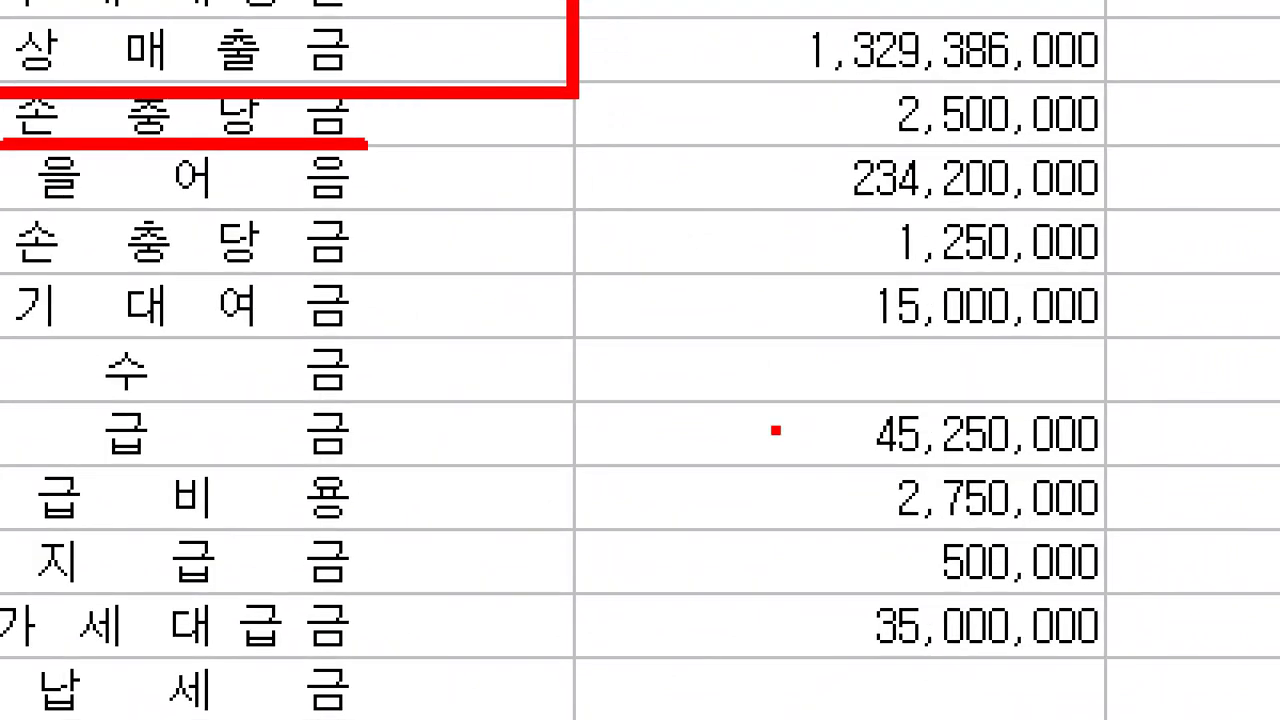
pyautogui.moveTo(848, 55); pyautogui.dragTo(1086, 155)
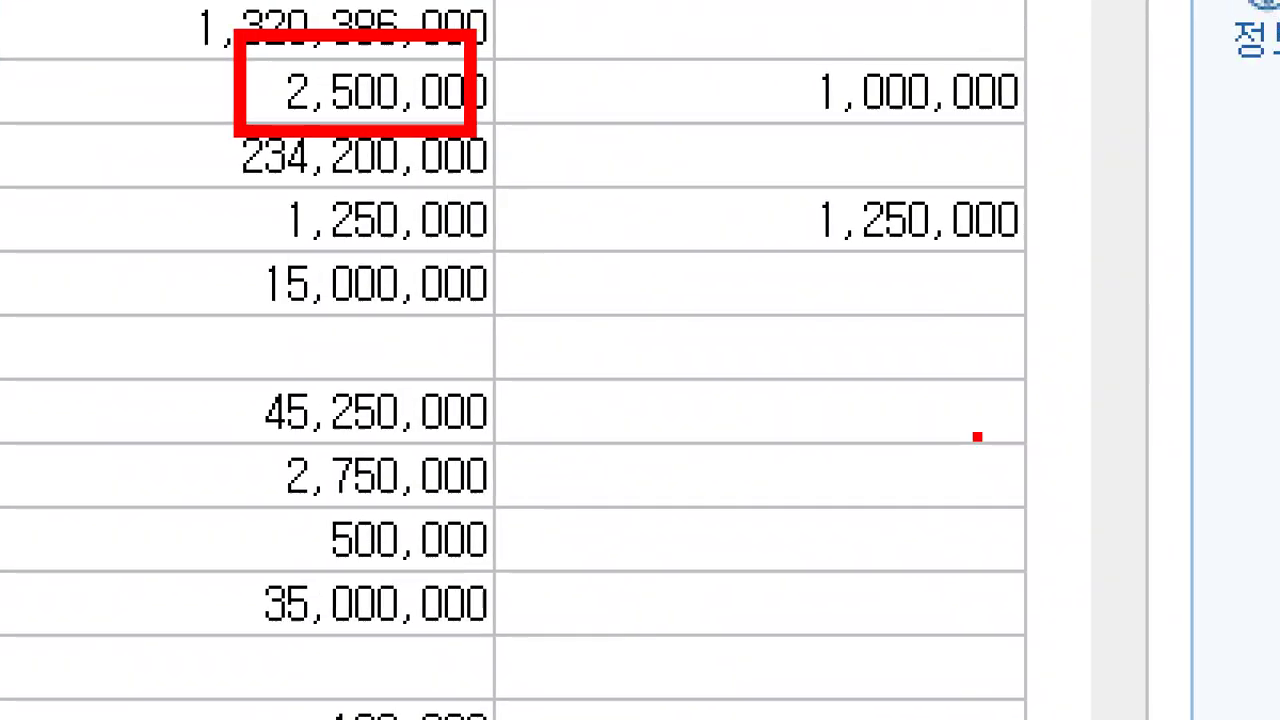
pyautogui.moveTo(760, 25); pyautogui.dragTo(1057, 157)
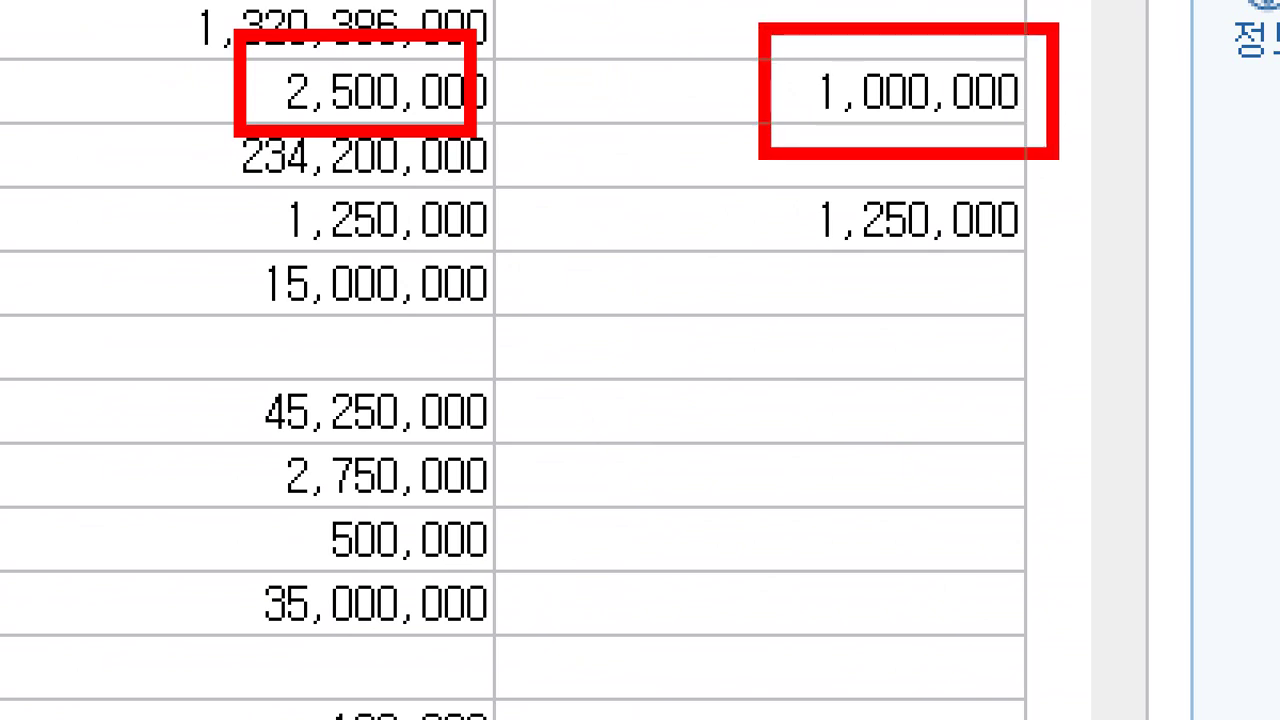
pyautogui.moveTo(379, 55); pyautogui.dragTo(305, 165)
pyautogui.moveTo(325, 25); pyautogui.dragTo(485, 160)
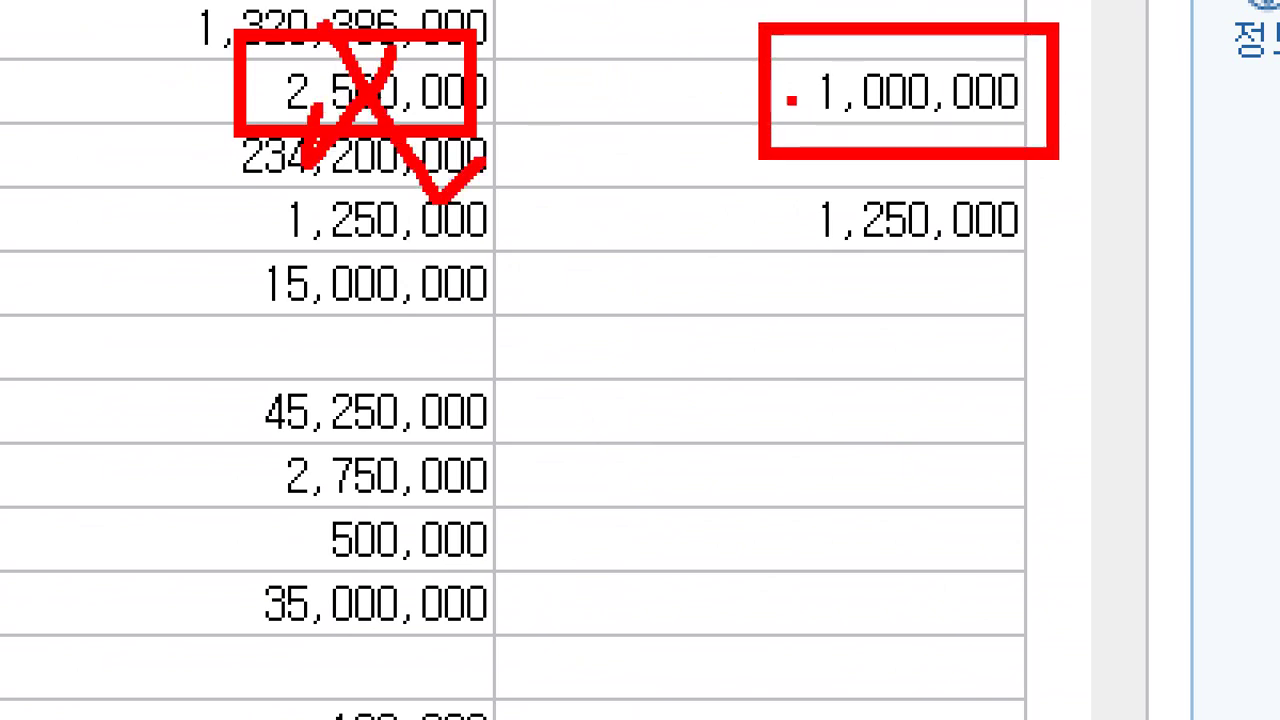
pyautogui.moveTo(792, 99)
pyautogui.mouseDown()
pyautogui.moveTo(834, 138)
pyautogui.moveTo(810, 75)
pyautogui.mouseUp()
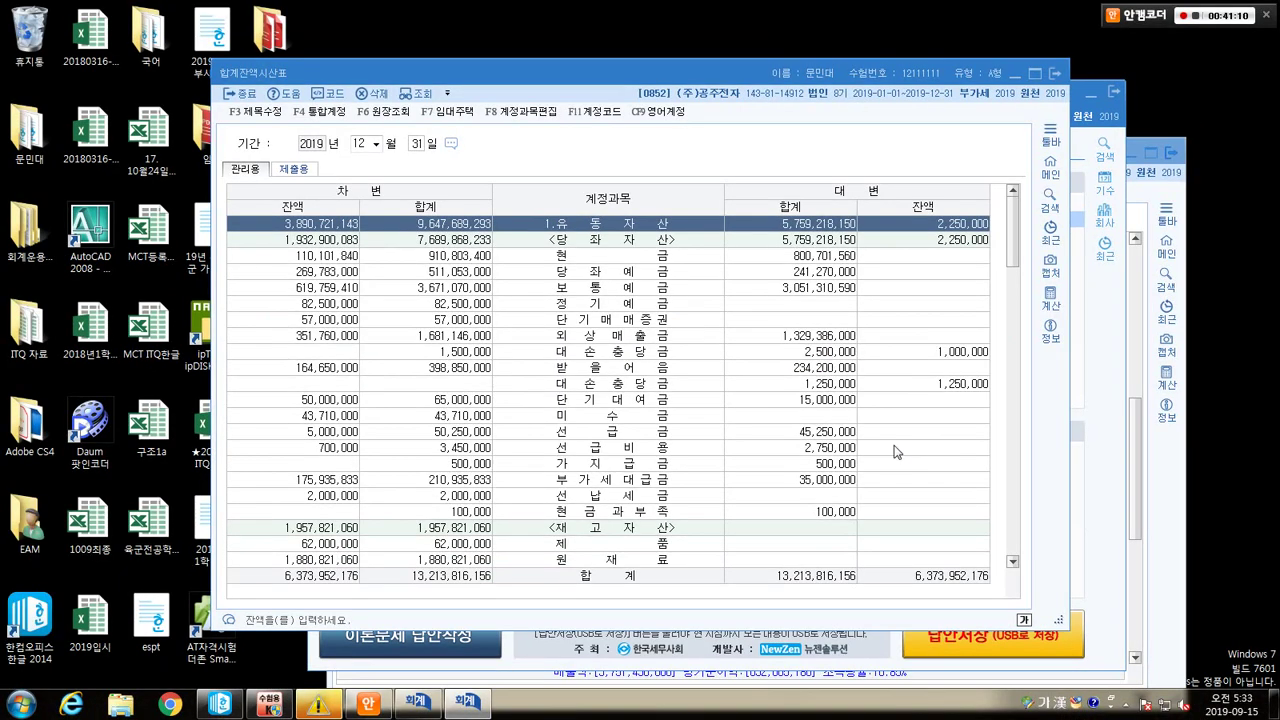
# Select the 대손충당금 row below 외상매출금, cross out the 대변 합계 column, mark the 잔액 side, and clear the marks.
pyautogui.click(661, 351)
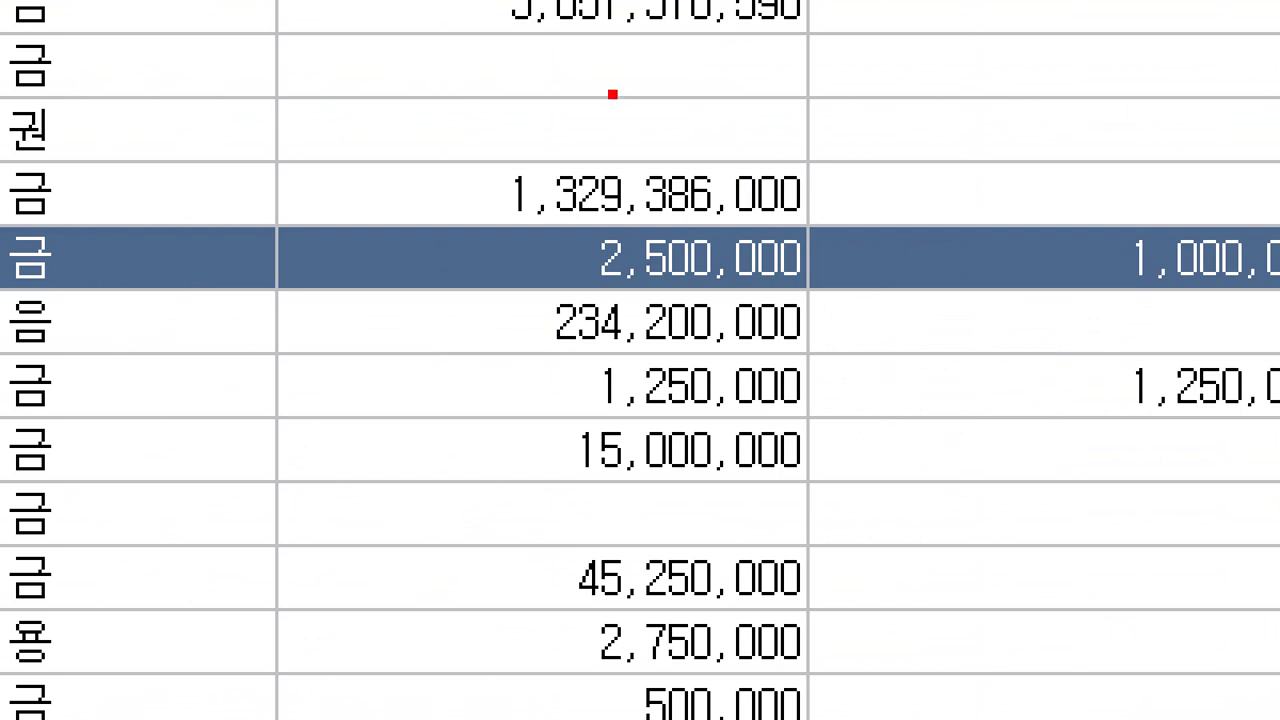
pyautogui.moveTo(638, 40); pyautogui.dragTo(460, 580)
pyautogui.moveTo(455, 108)
pyautogui.mouseDown()
pyautogui.moveTo(518, 270)
pyautogui.moveTo(625, 452)
pyautogui.mouseUp()
pyautogui.moveTo(1230, 331)
pyautogui.mouseDown()
pyautogui.moveTo(1163, 334)
pyautogui.moveTo(1270, 250)
pyautogui.moveTo(1225, 340)
pyautogui.mouseUp()
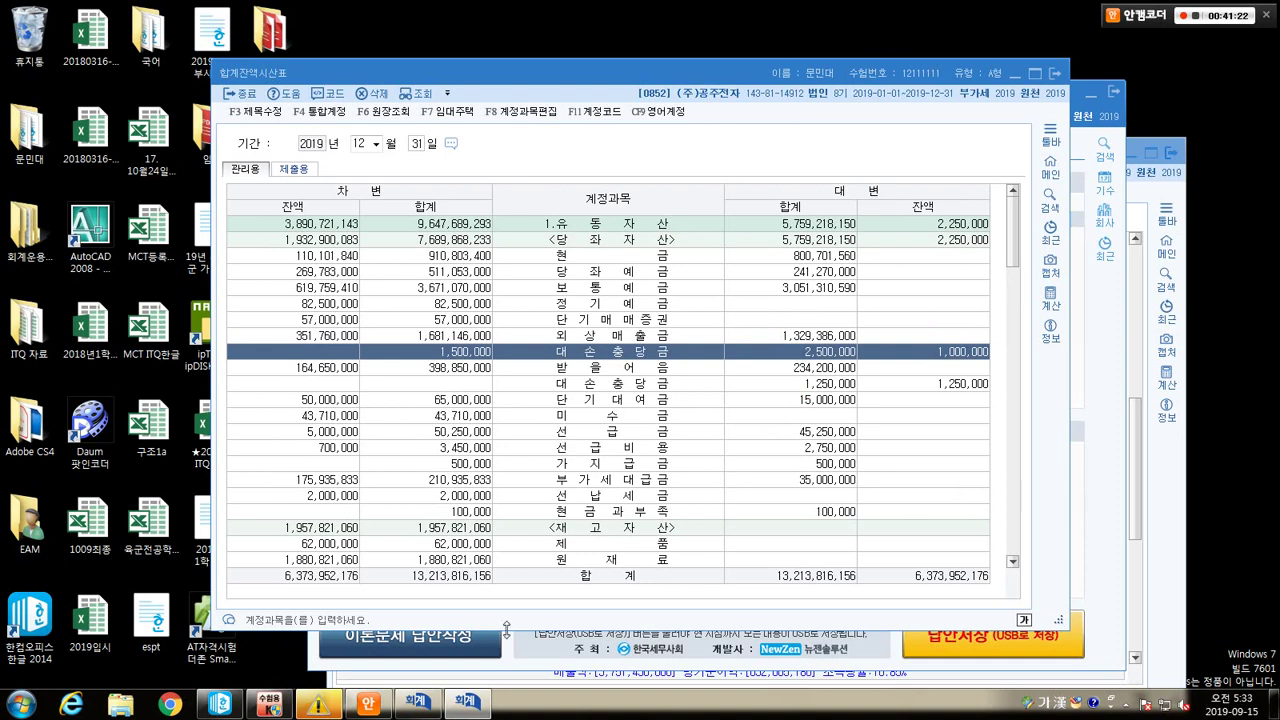
# Return to the exam document and highlight the 외상매출금 calculation in question [5], from the 1% estimate to the final amount.
pyautogui.click(219, 704)
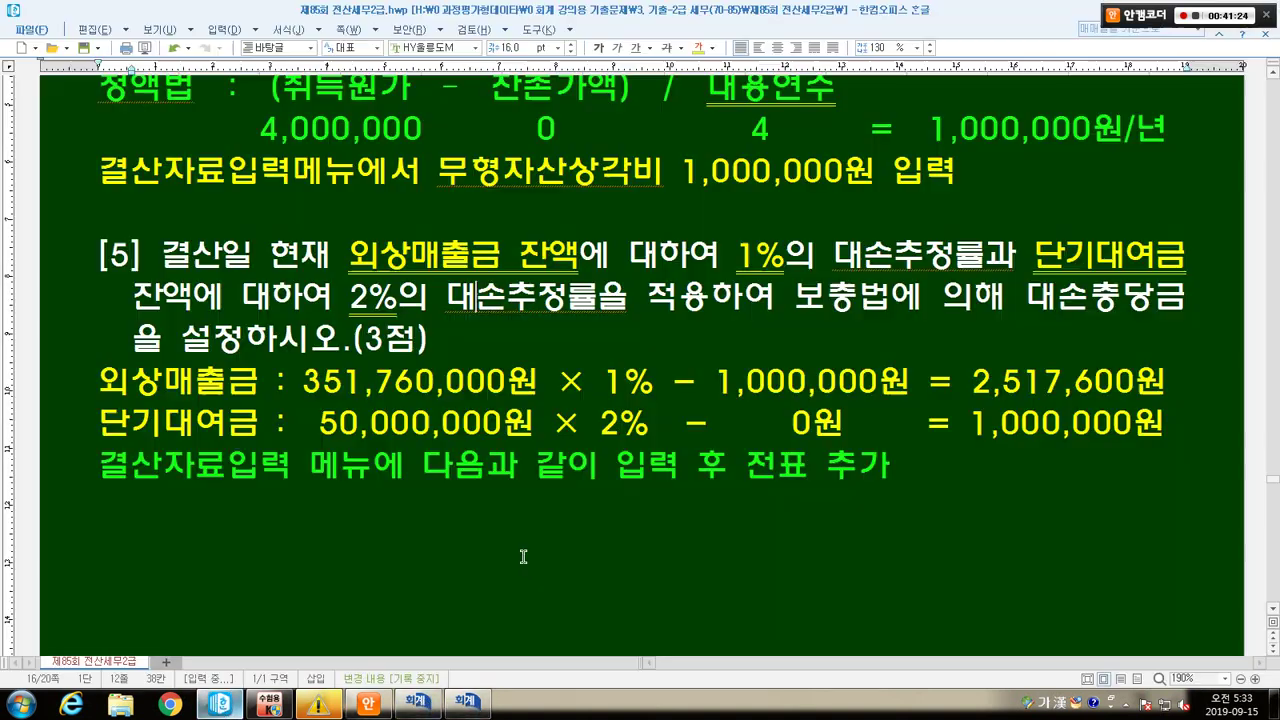
pyautogui.moveTo(302, 381); pyautogui.dragTo(636, 383)
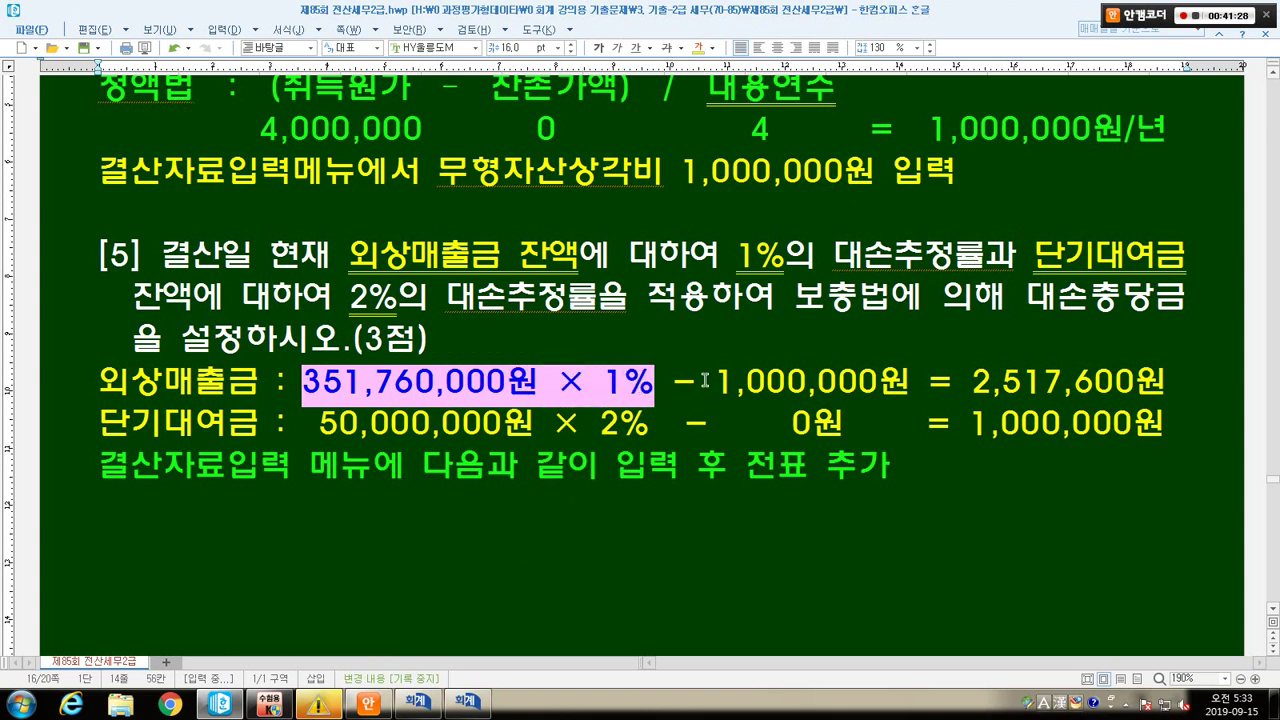
pyautogui.moveTo(714, 381); pyautogui.dragTo(1167, 397)
pyautogui.click(1163, 397)
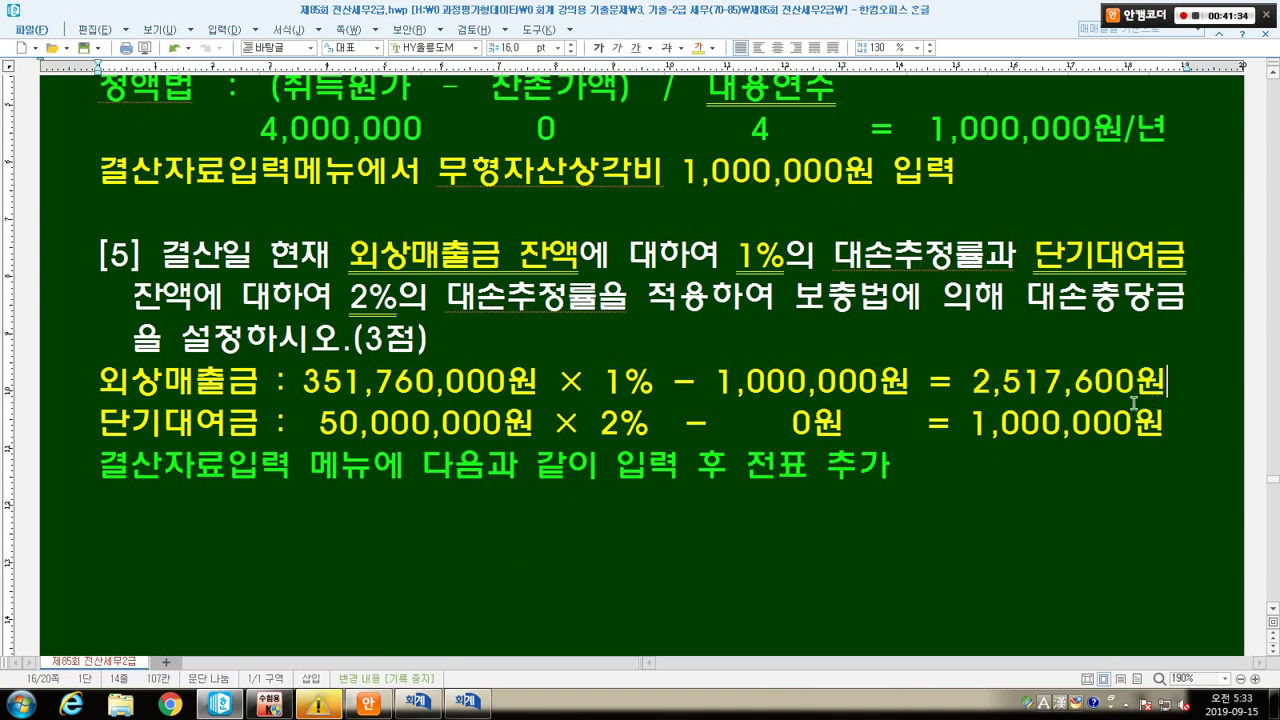
# Select 단기대여금 in the trial balance, box its 차변 잔액, write × 2% beside it, and clear the marks.
pyautogui.hotkey('alt', 'Tab')
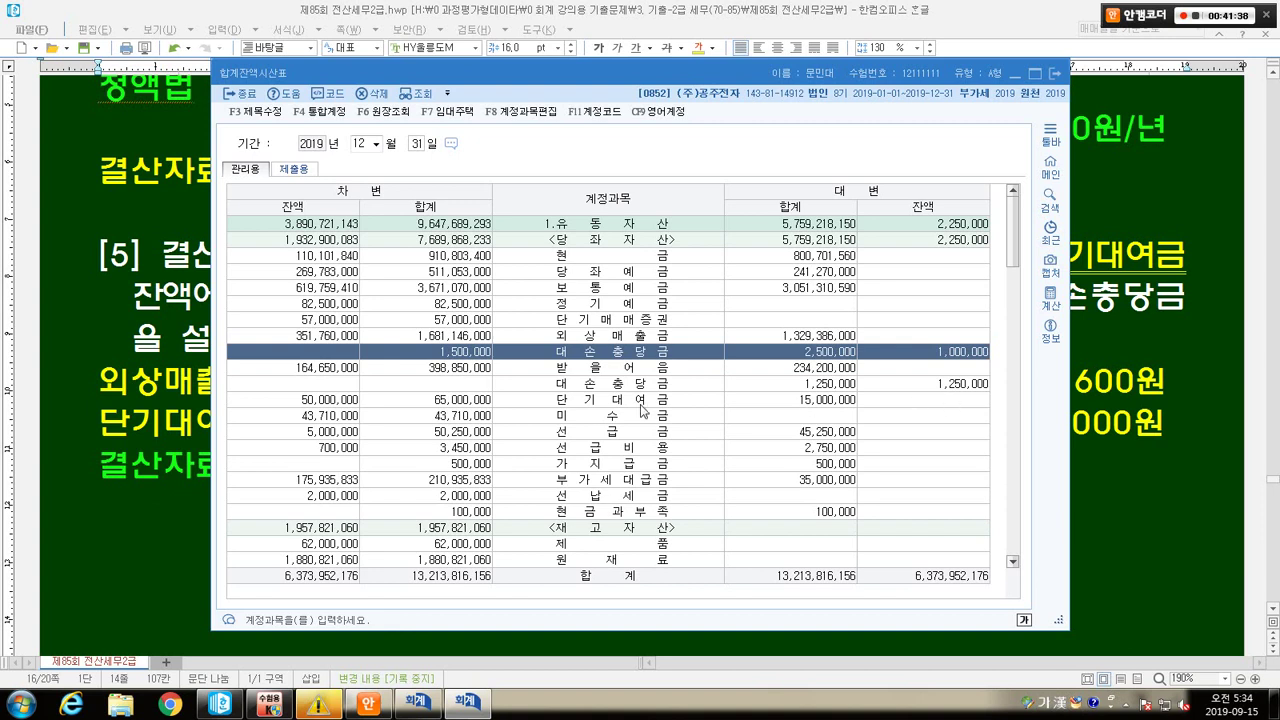
pyautogui.click(641, 401)
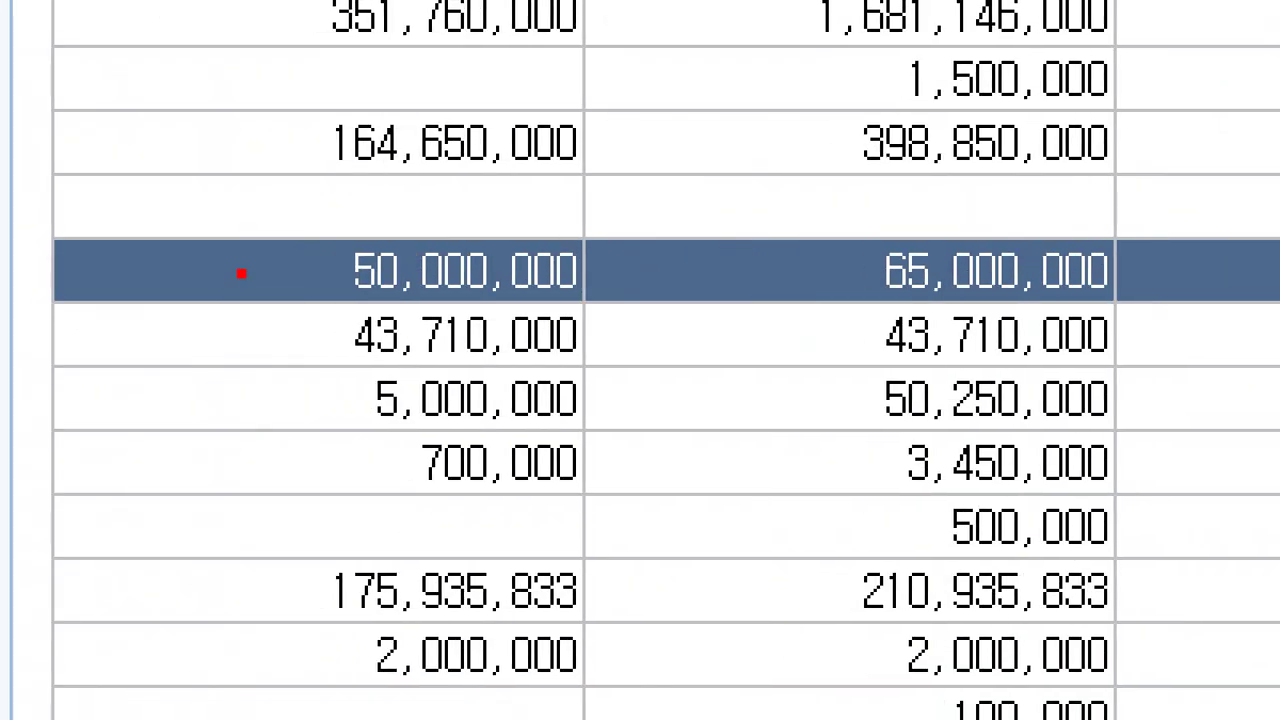
pyautogui.moveTo(249, 236); pyautogui.dragTo(615, 330)
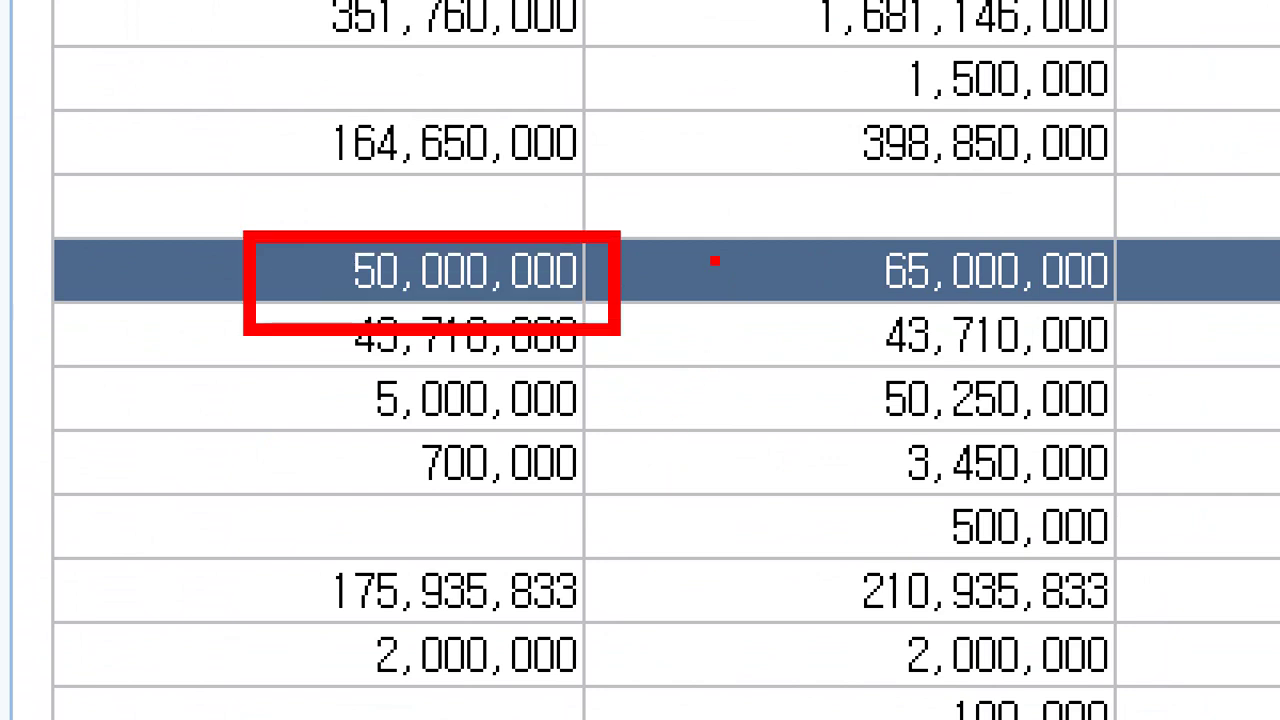
pyautogui.moveTo(715, 239); pyautogui.dragTo(660, 305)
pyautogui.moveTo(664, 246); pyautogui.dragTo(738, 320)
pyautogui.moveTo(769, 245)
pyautogui.mouseDown()
pyautogui.moveTo(848, 314)
pyautogui.moveTo(866, 287)
pyautogui.mouseUp()
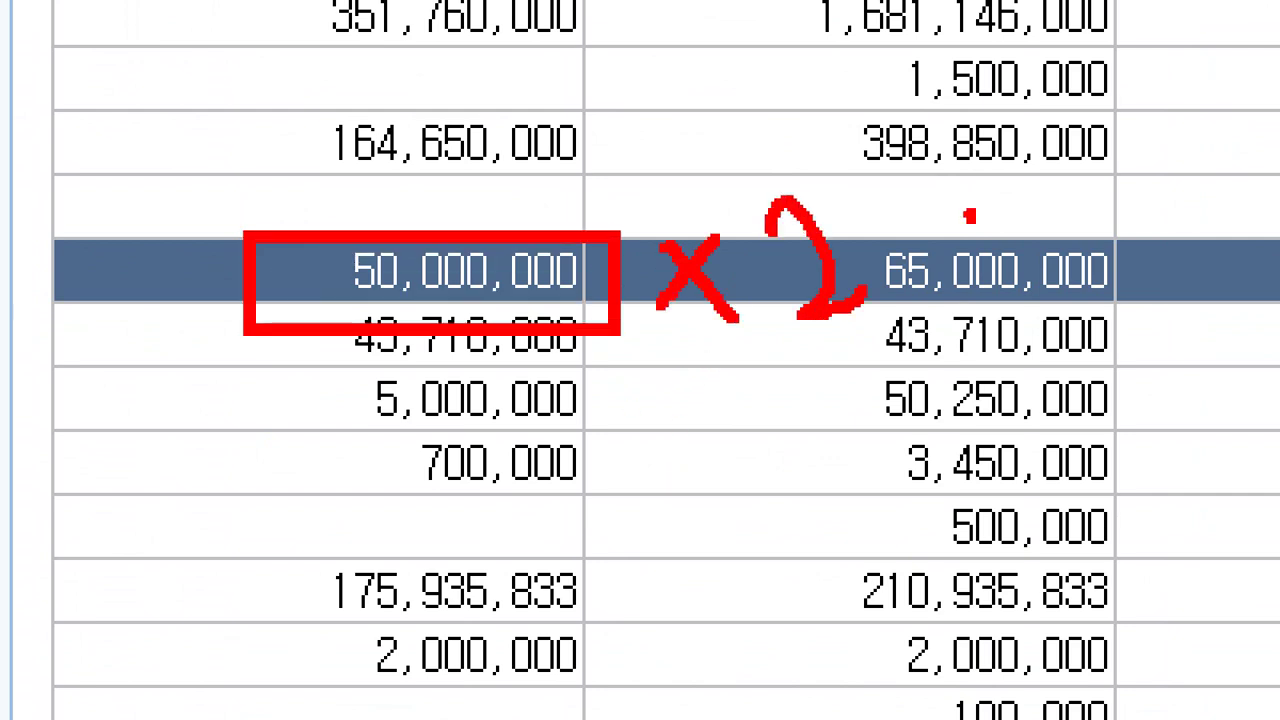
pyautogui.moveTo(970, 212)
pyautogui.mouseDown()
pyautogui.moveTo(895, 355)
pyautogui.moveTo(962, 366)
pyautogui.mouseUp()
pyautogui.moveTo(934, 240); pyautogui.dragTo(926, 250)
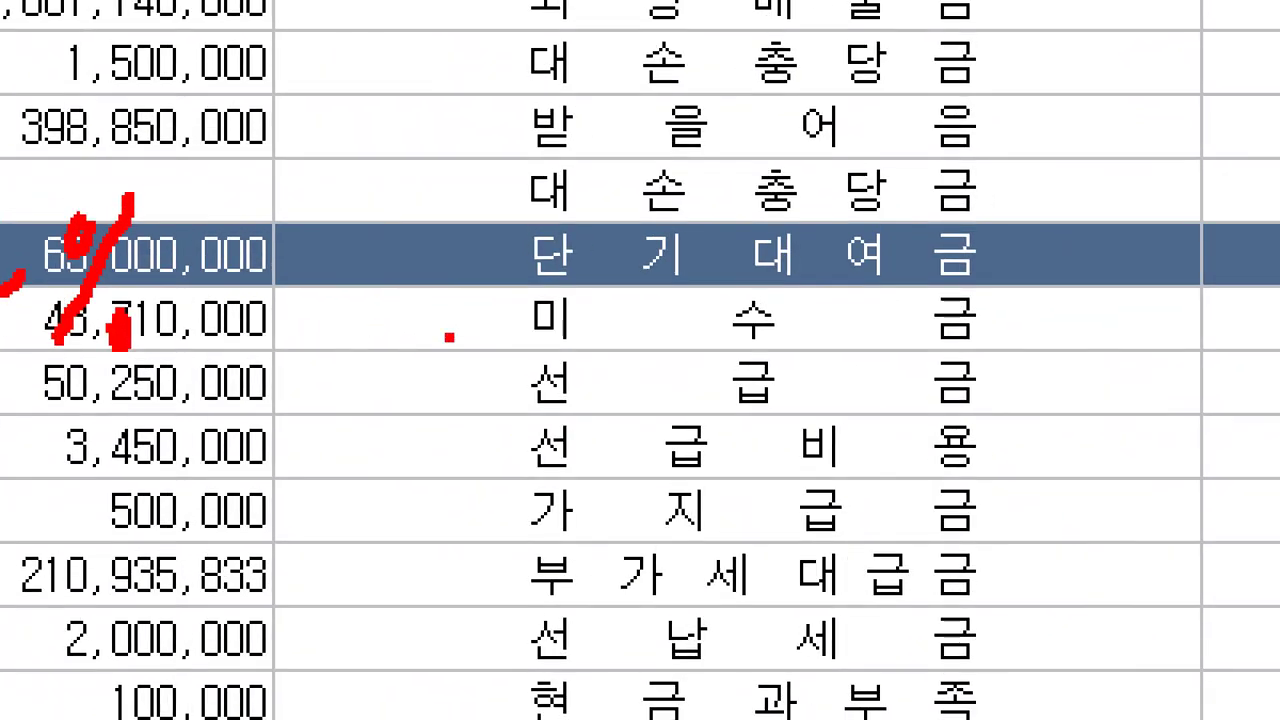
pyautogui.press('Escape')
# Highlight the parts of the 단기대여금 calculation in question [5]: the 2% estimate, the deducted allowance and the resulting amount.
pyautogui.click(164, 398)
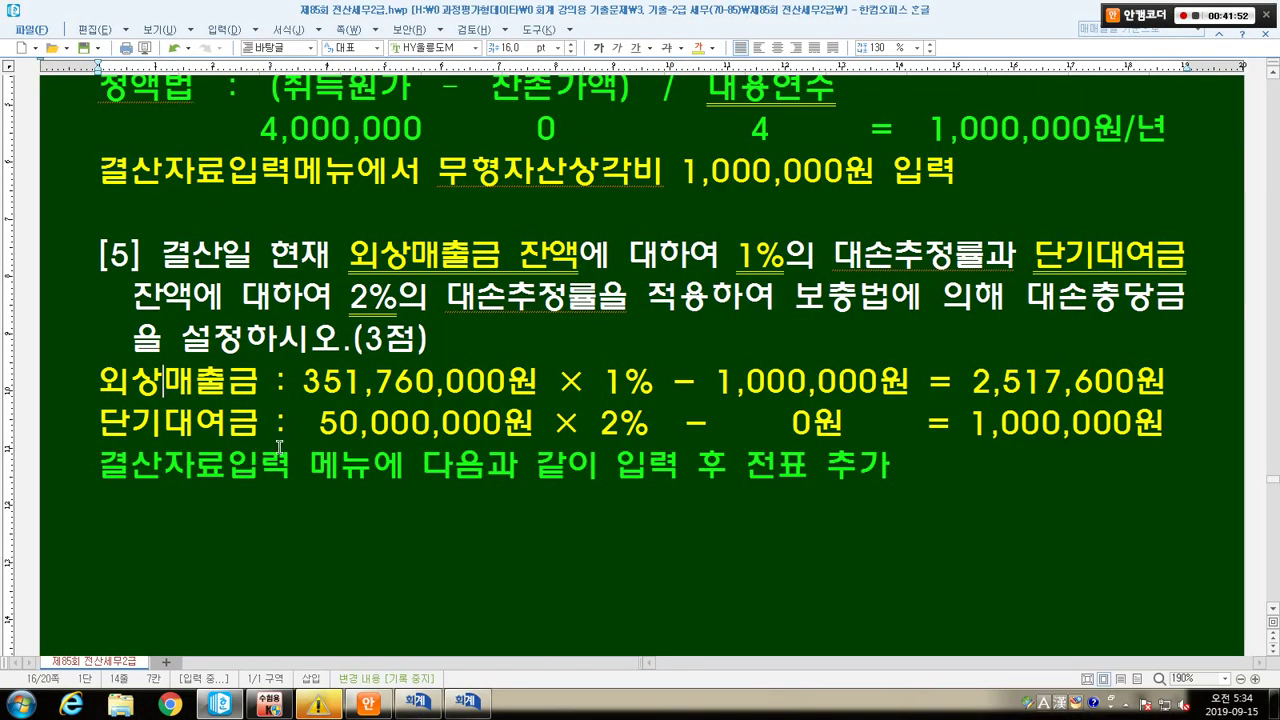
pyautogui.moveTo(318, 425); pyautogui.dragTo(636, 432)
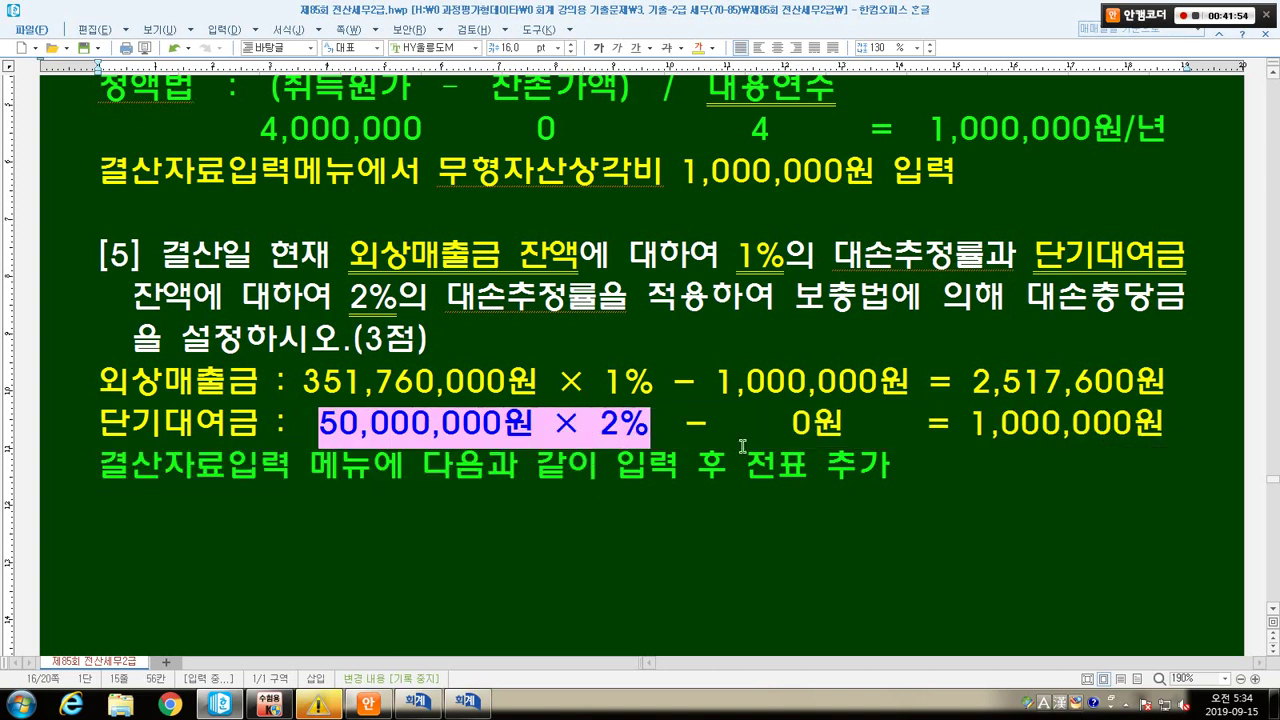
pyautogui.moveTo(792, 425); pyautogui.dragTo(845, 424)
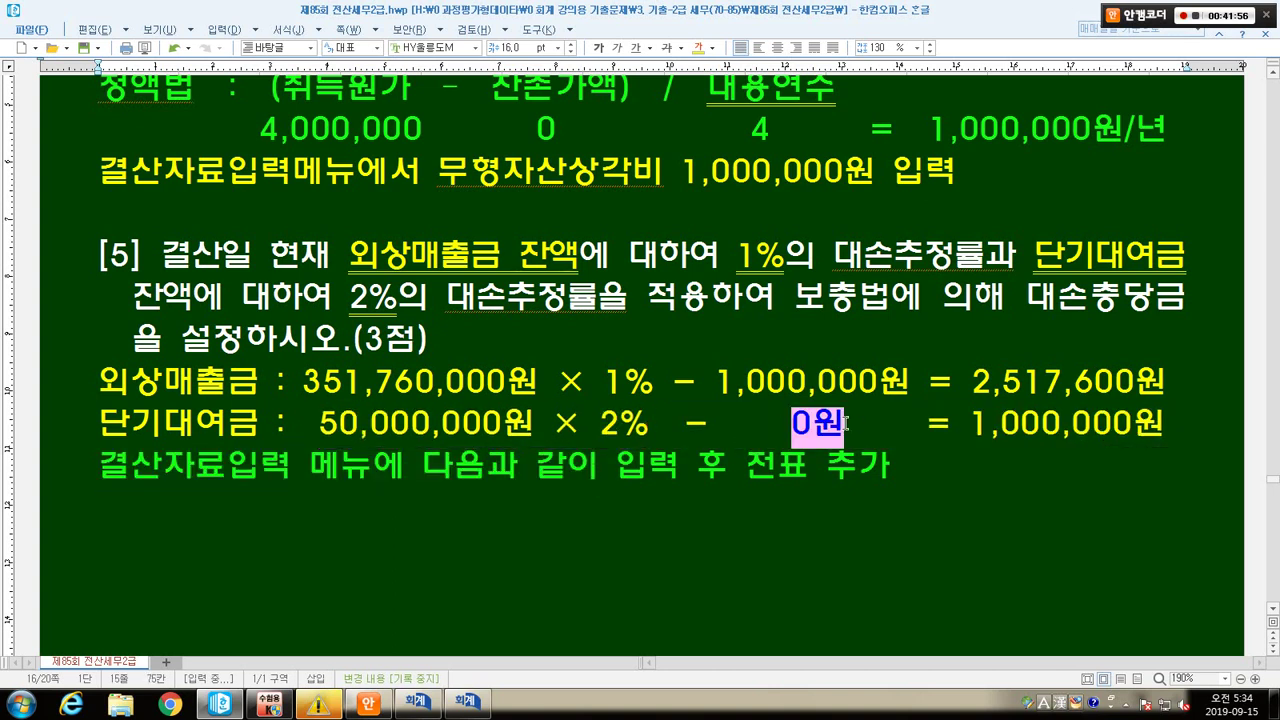
pyautogui.moveTo(972, 424); pyautogui.dragTo(1123, 438)
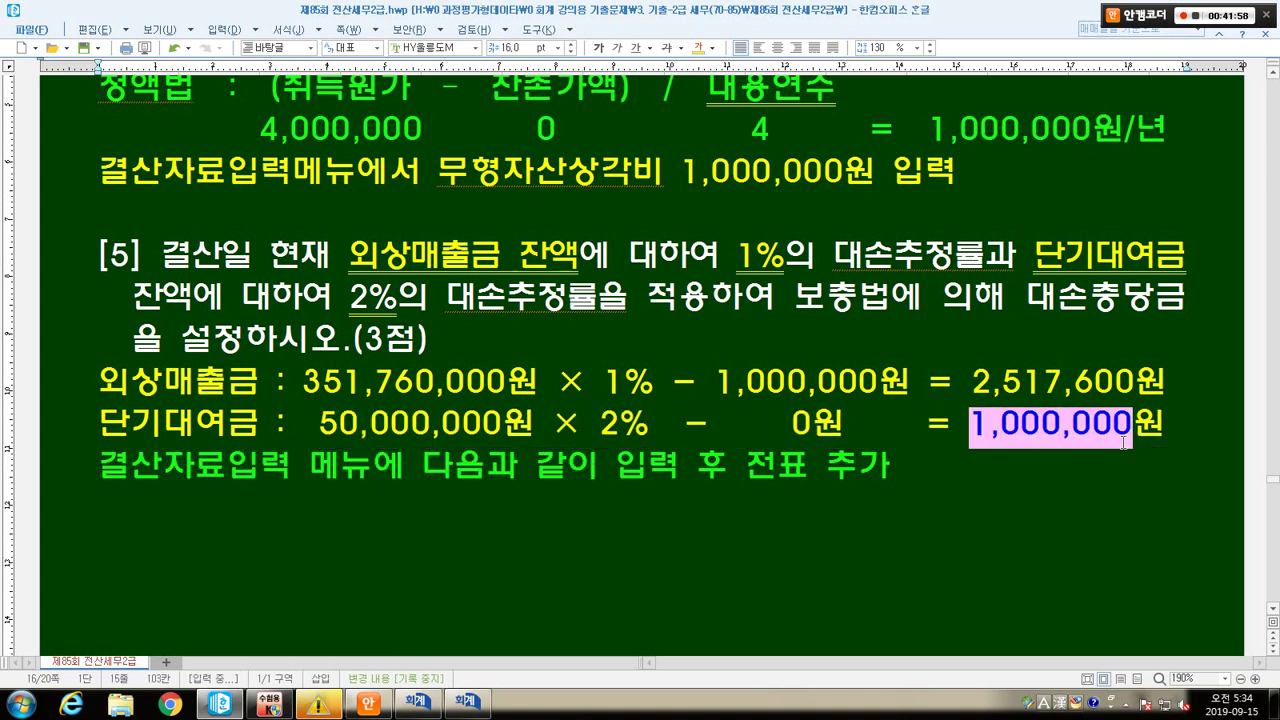
pyautogui.click(1081, 444)
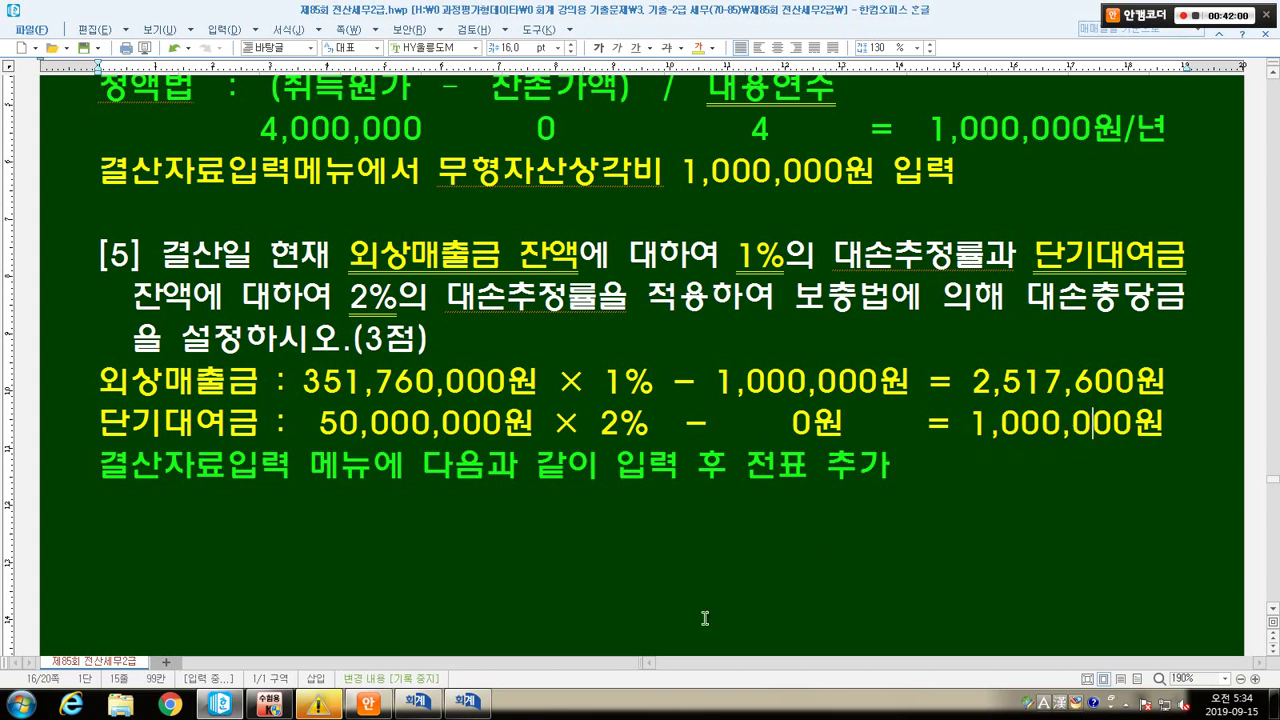
# Close the 합계잔액시산표 and search the 결산자료입력 list for 외상매.
pyautogui.click(465, 703)
pyautogui.press('Escape')
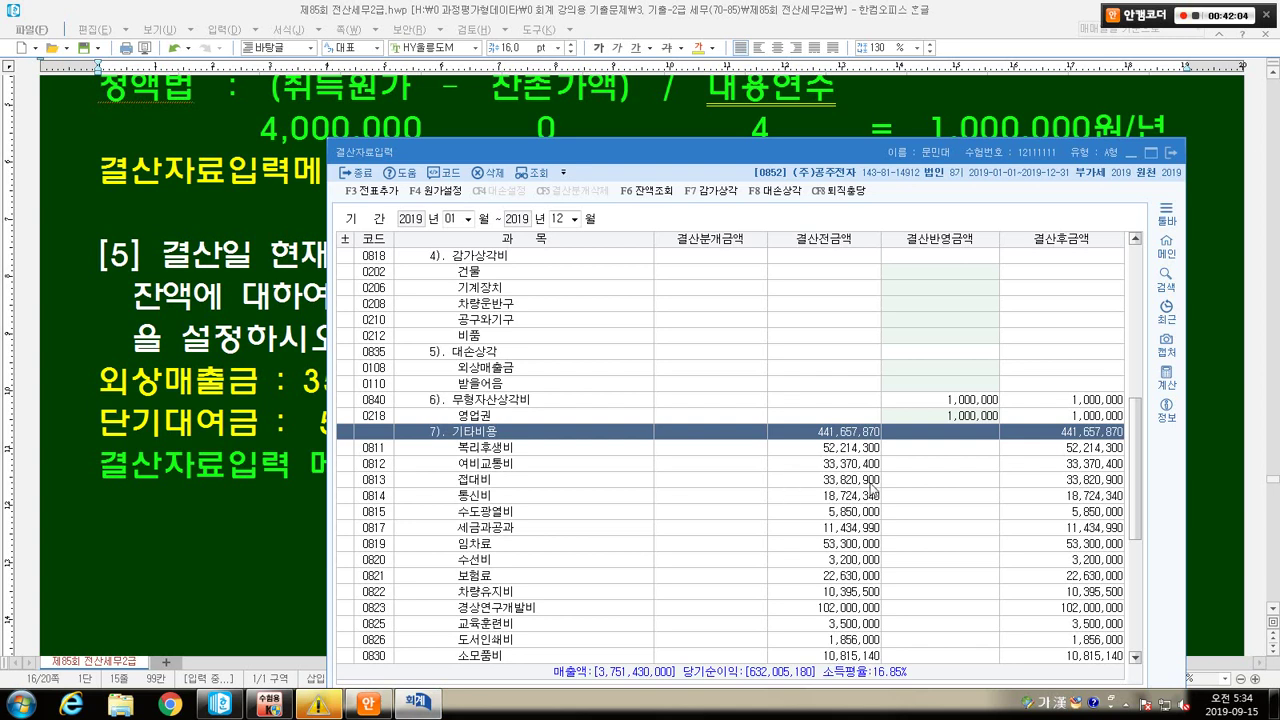
pyautogui.click(927, 366)
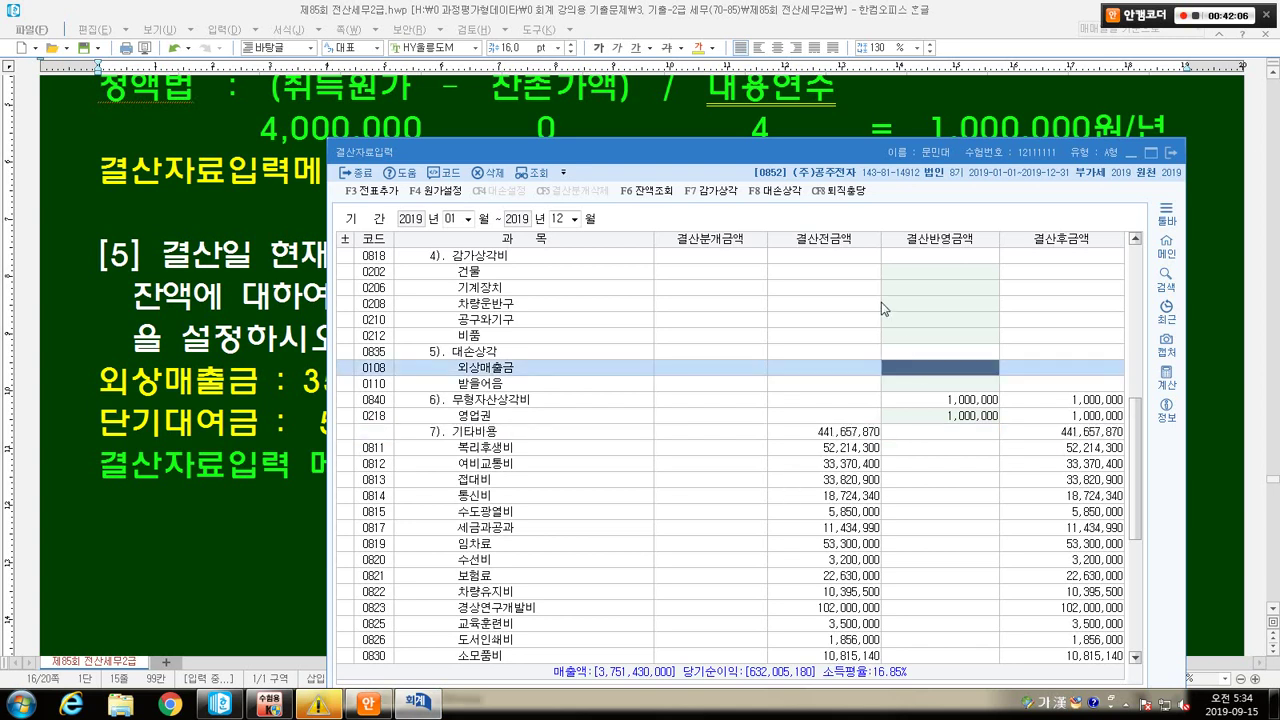
pyautogui.hotkey('ctrl', 'f')
pyautogui.write('외상매')
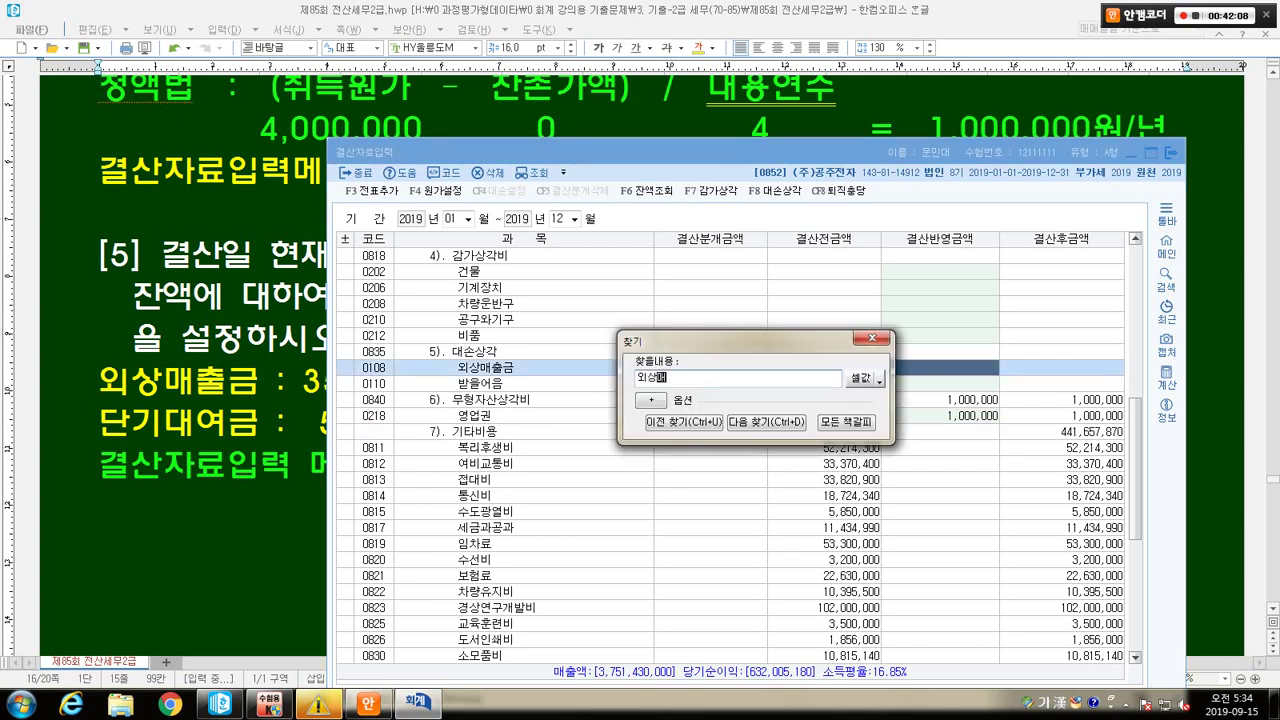
pyautogui.press('Return')
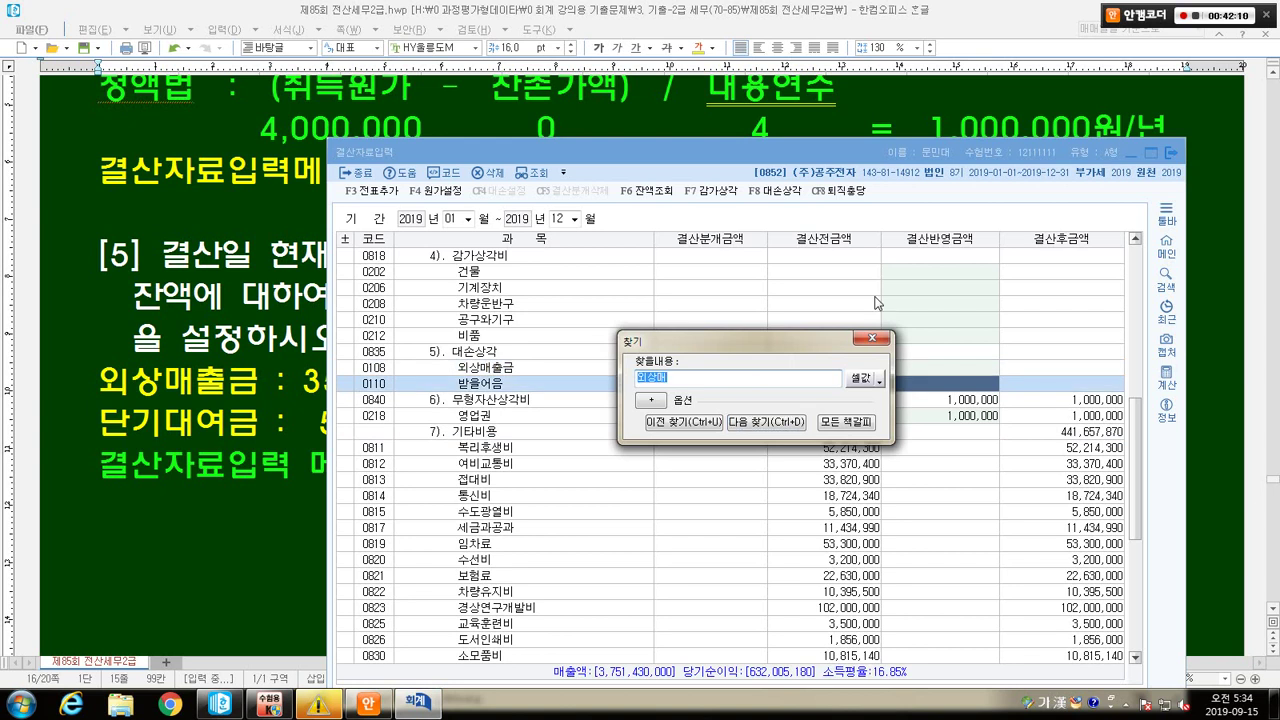
pyautogui.click(872, 338)
# Enter 2,517,600 as the 결산반영금액 of 외상매출금 under 대손상각, using the amount from question [5].
pyautogui.click(970, 368)
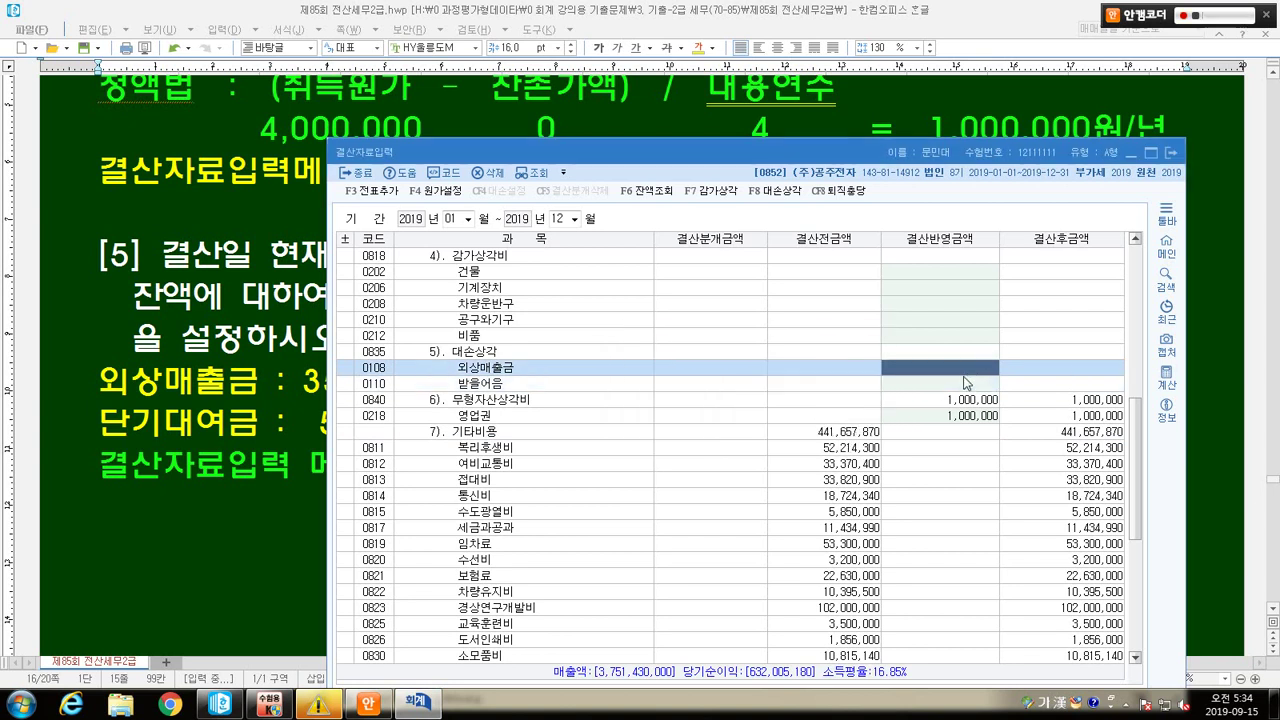
pyautogui.click(235, 430)
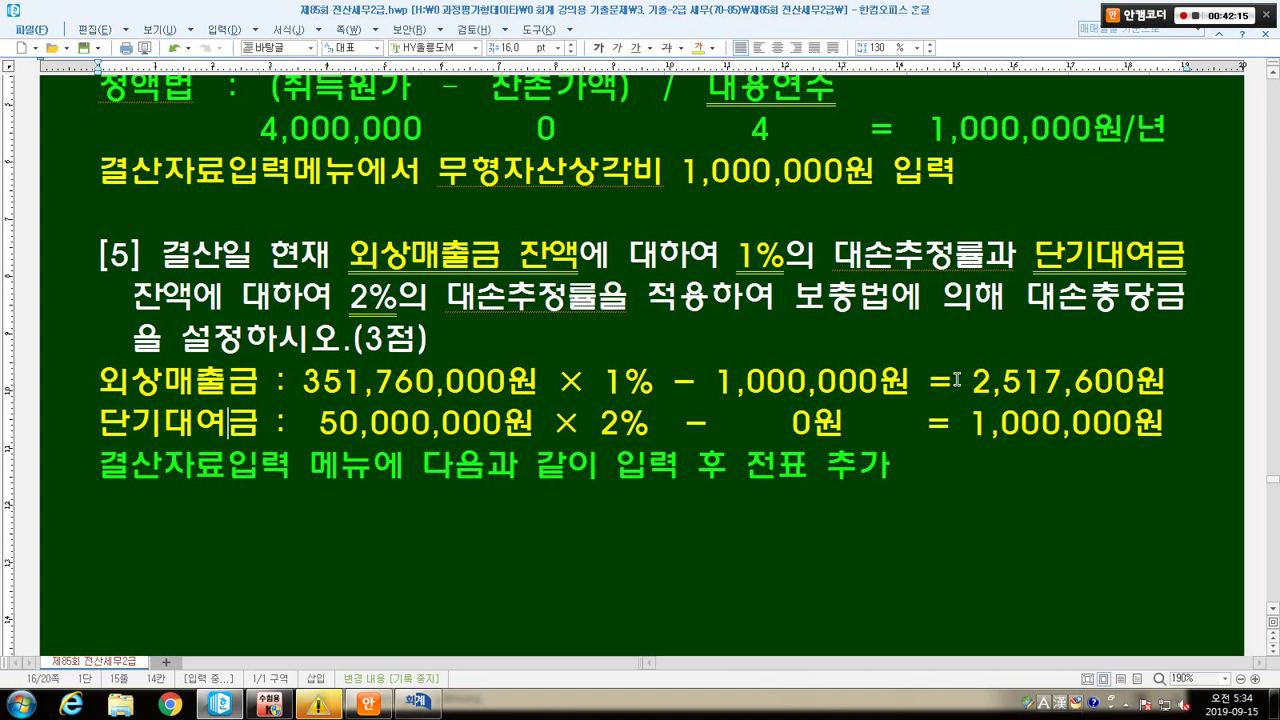
pyautogui.hotkey('alt', 'Tab')
pyautogui.write('2517600')
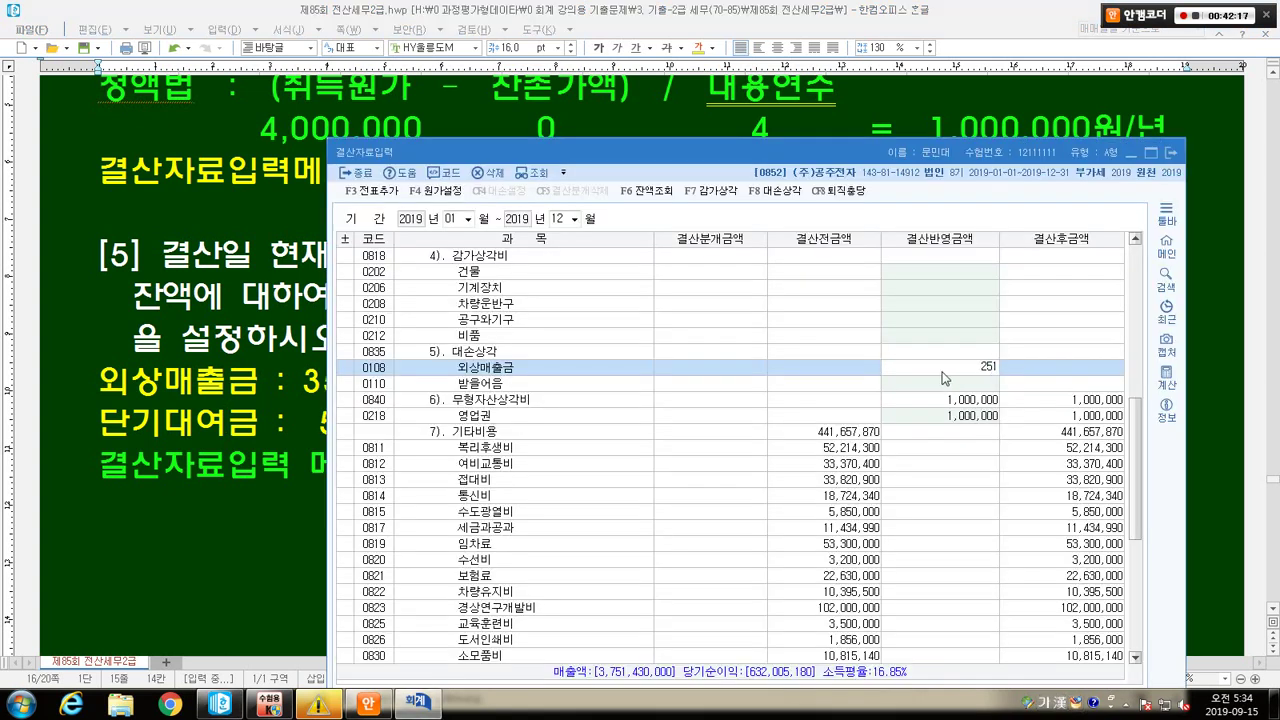
pyautogui.press('Return')
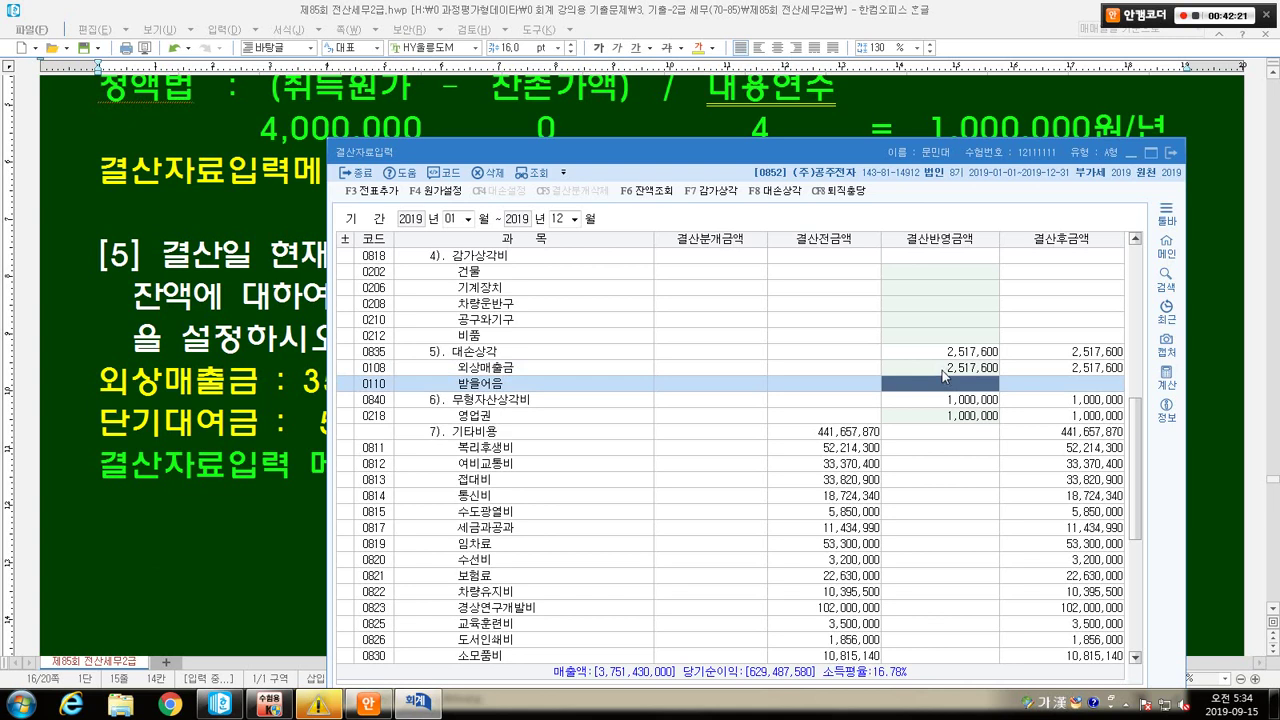
# Check the 단기대여금 calculation line in question [5] and search the 결산자료입력 list for 단기대여금.
pyautogui.hotkey('alt', 'Tab')
pyautogui.click(128, 426)
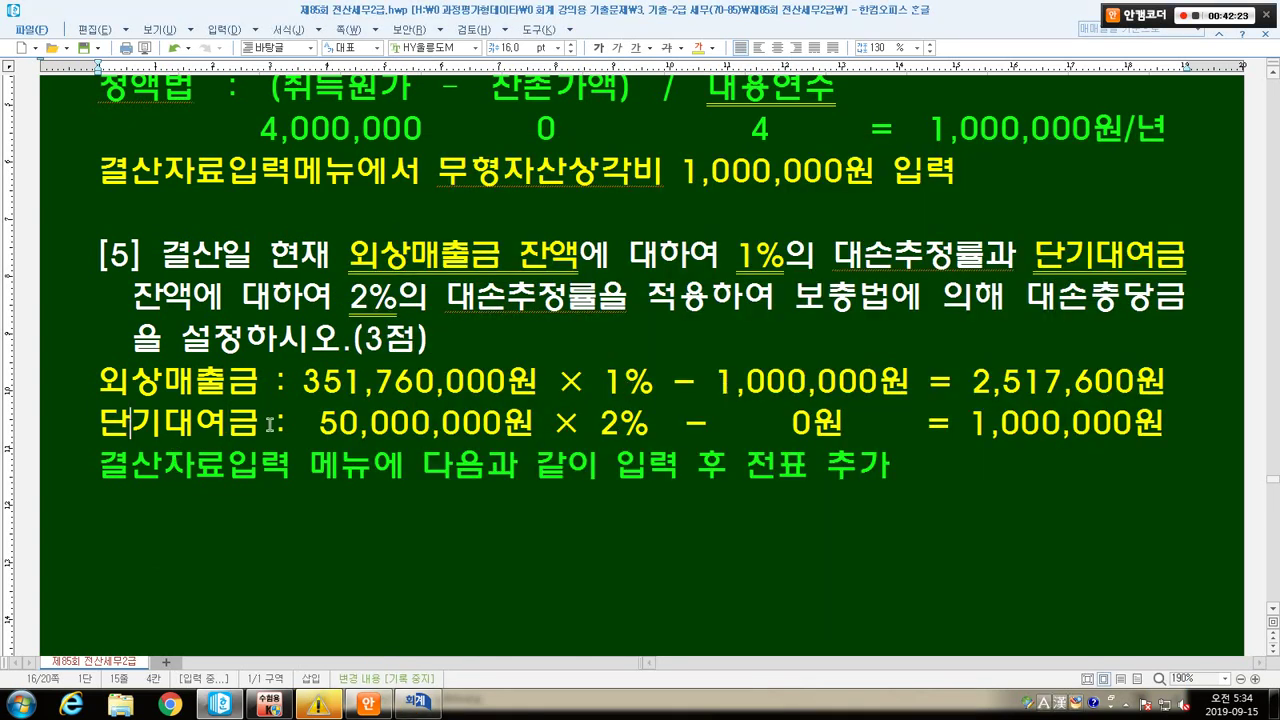
pyautogui.hotkey('alt', 'Tab')
pyautogui.hotkey('ctrl', 'f')
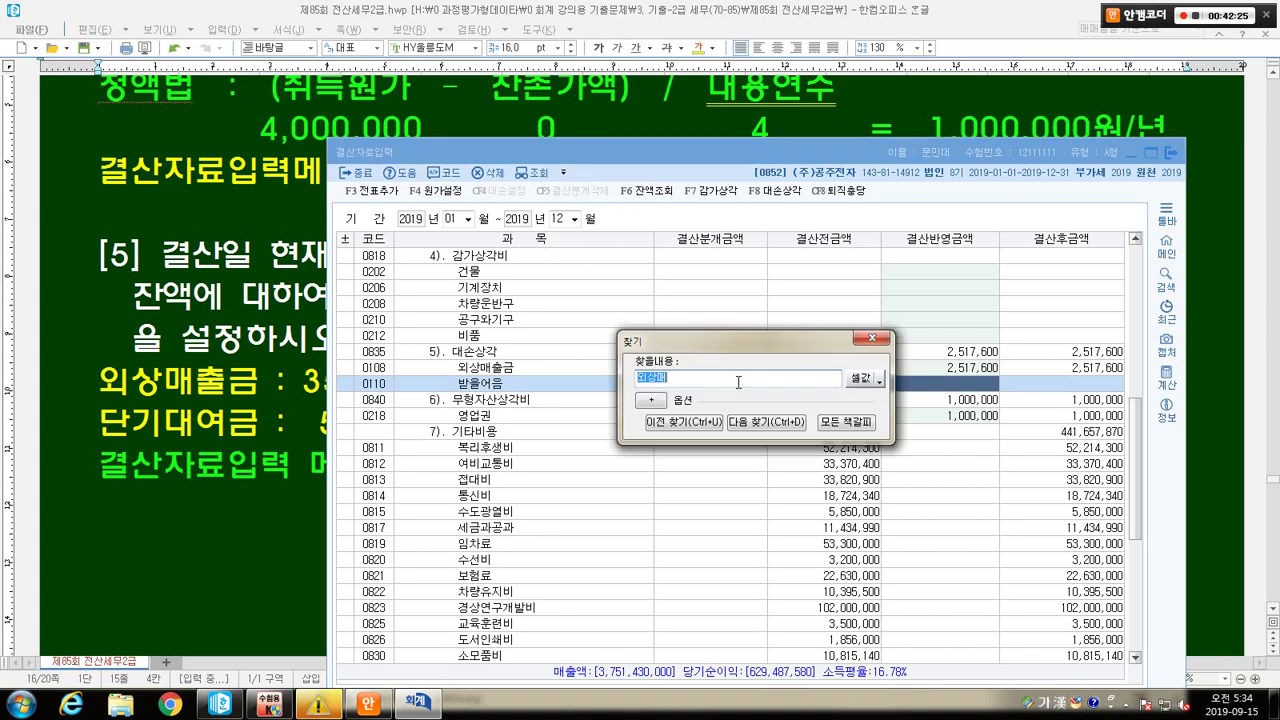
pyautogui.write('단기')
pyautogui.write('대여금')
pyautogui.press('Return')
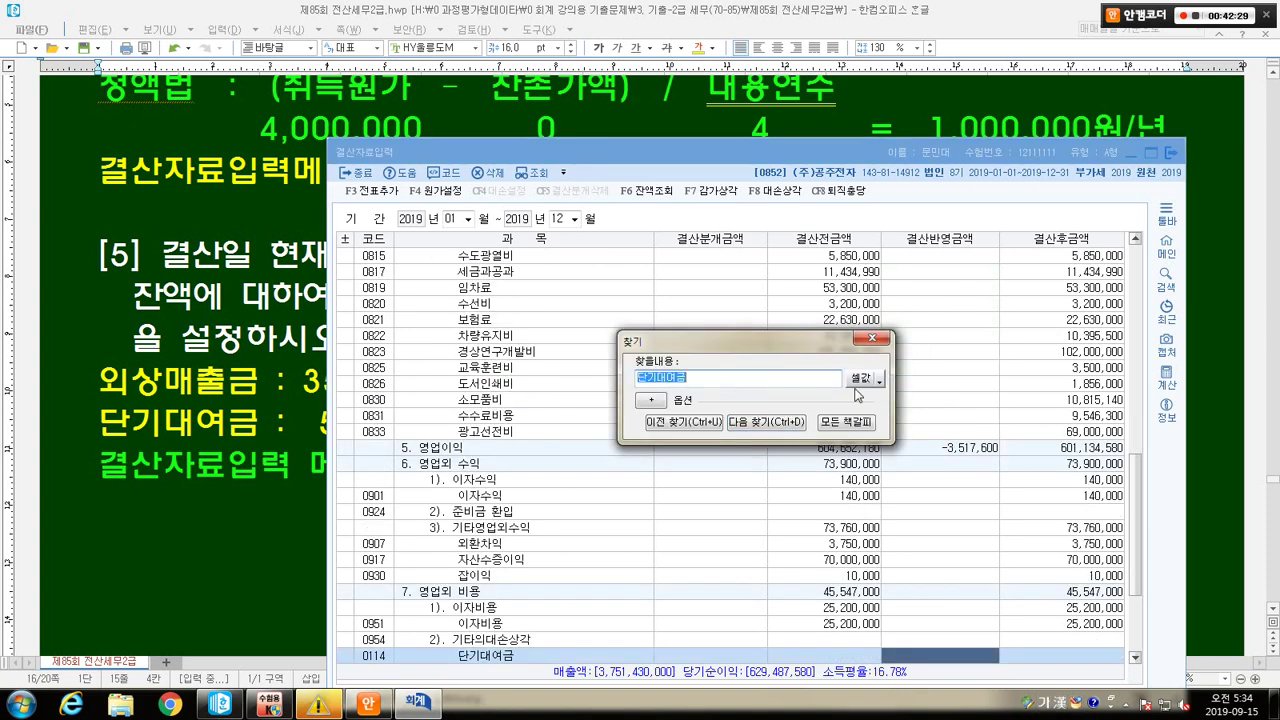
pyautogui.click(872, 338)
# Box 단기대여금 under 기타의대손상각 and enter 1,000,000 as its 결산반영금액.
pyautogui.scroll(-2, 876, 462)
pyautogui.scroll(-1, 876, 462)
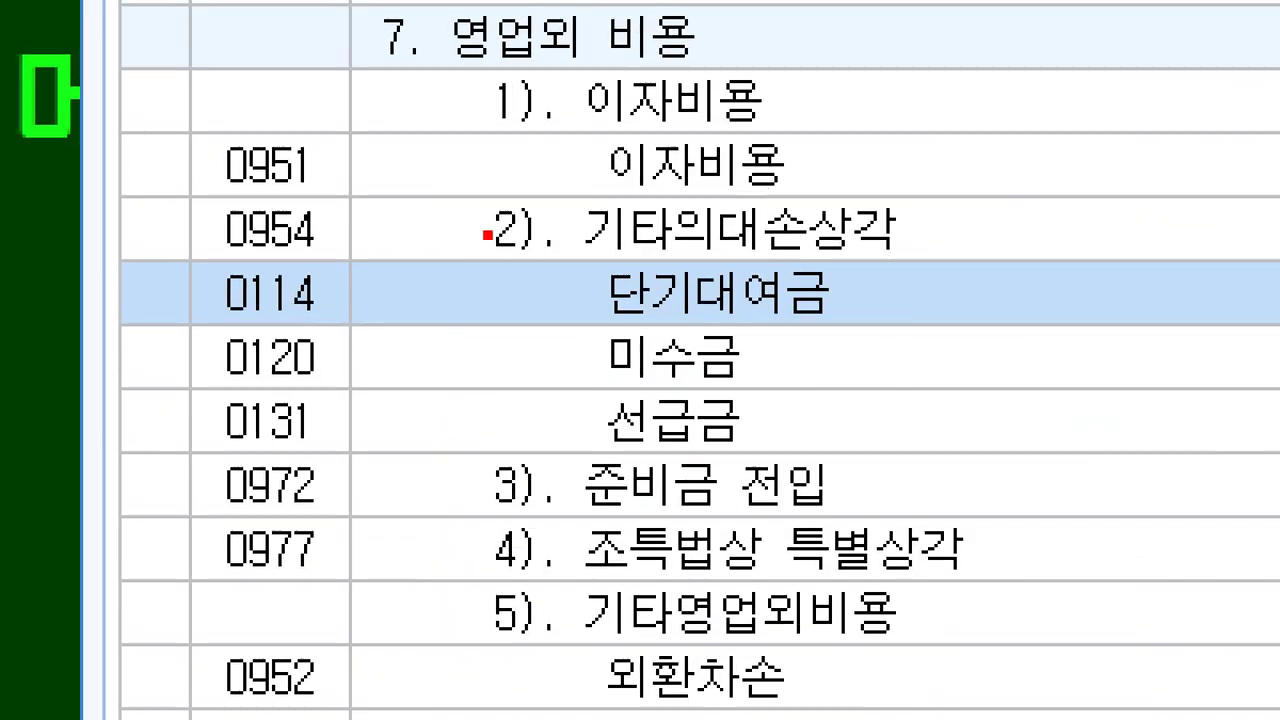
pyautogui.moveTo(486, 226)
pyautogui.mouseDown()
pyautogui.moveTo(918, 312)
pyautogui.moveTo(970, 366)
pyautogui.mouseUp()
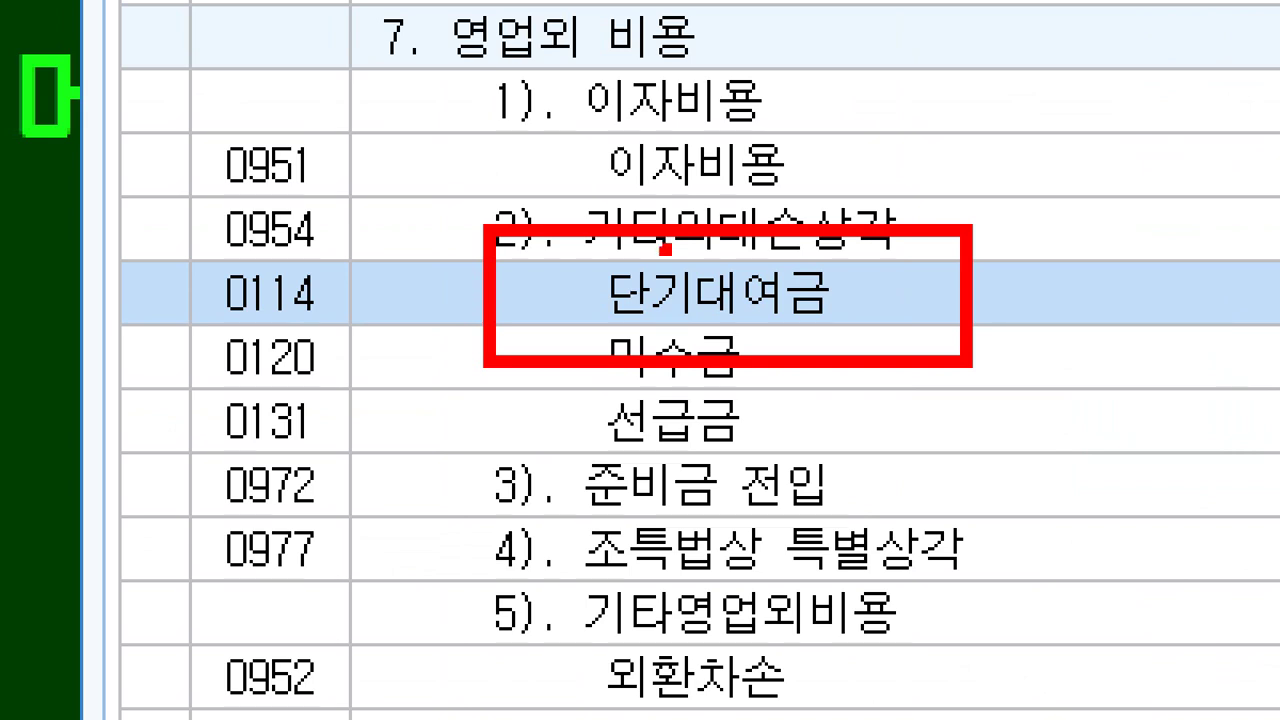
pyautogui.moveTo(665, 250); pyautogui.dragTo(712, 266)
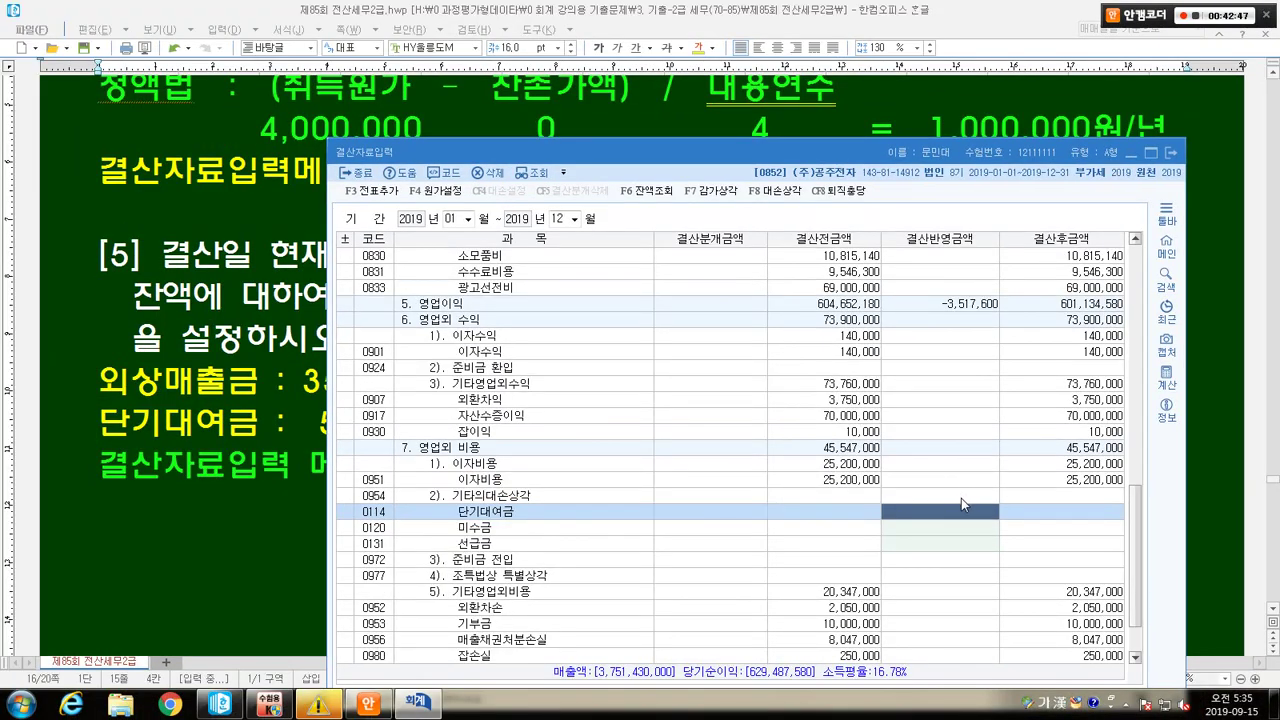
pyautogui.write('1000000')
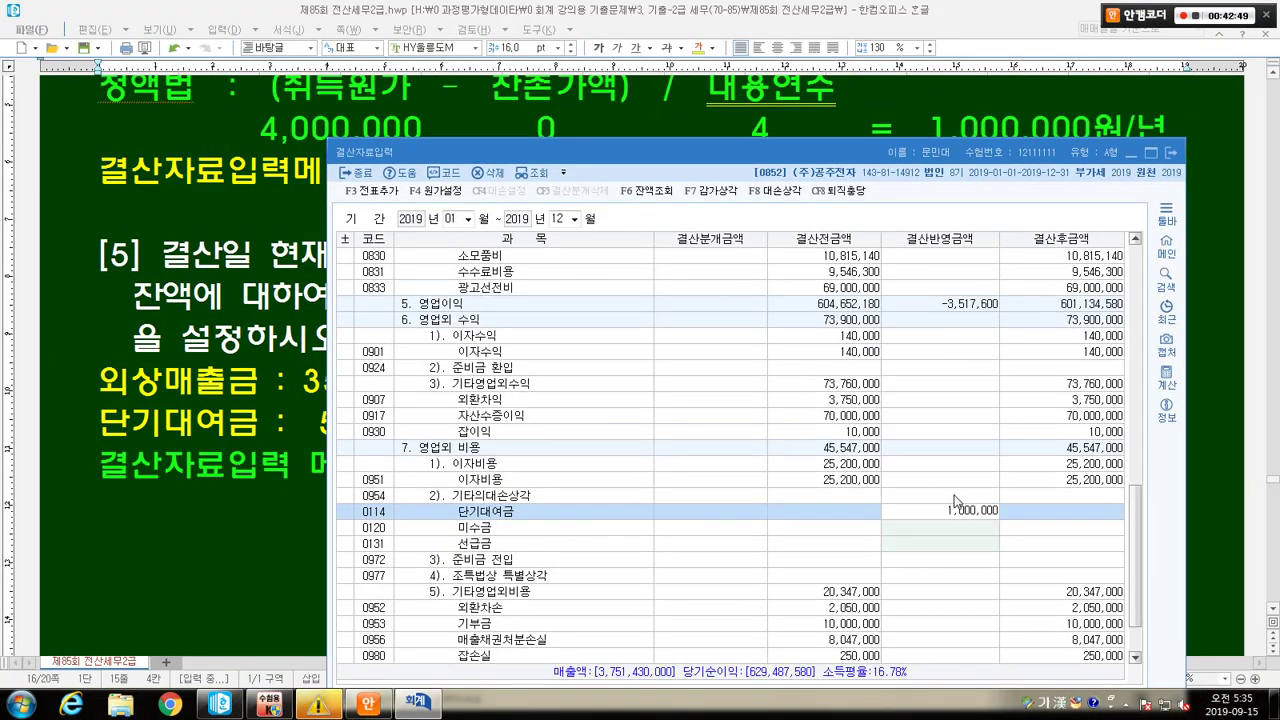
pyautogui.press('Return')
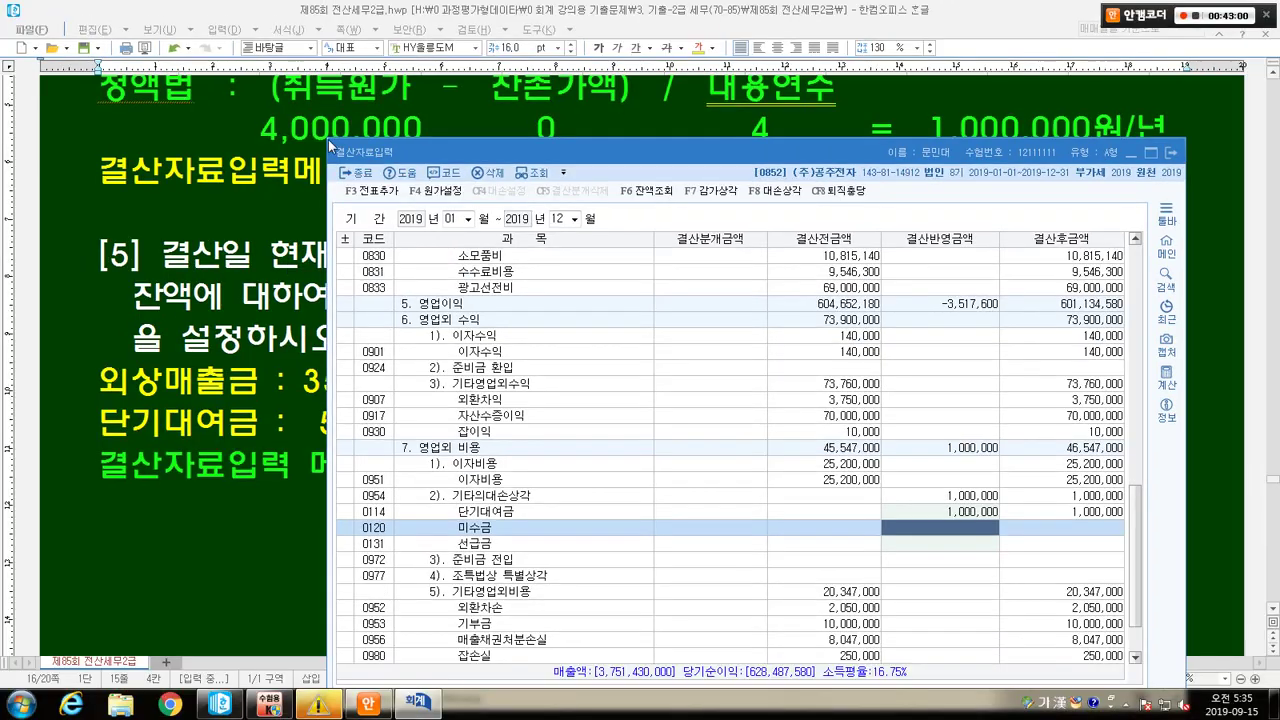
# Add the closing journal entries to the 일반전표 with 전표추가 and close 결산자료입력.
pyautogui.click(415, 315)
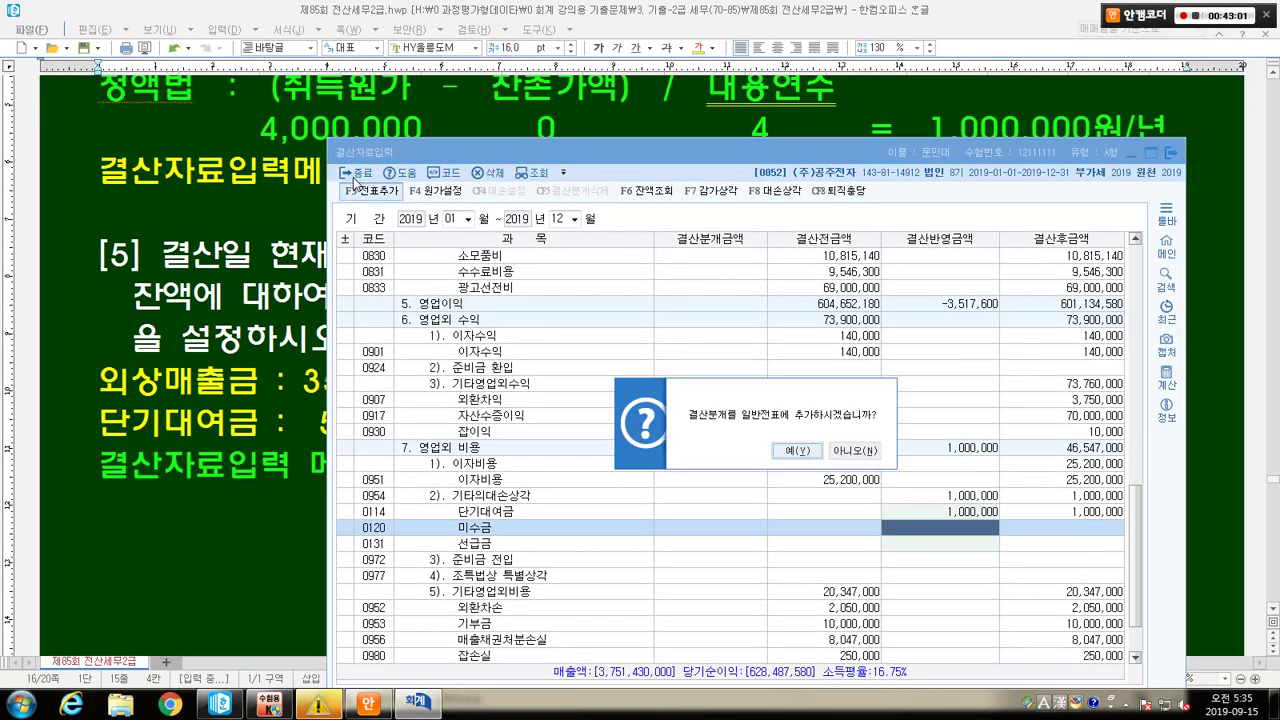
pyautogui.click(796, 451)
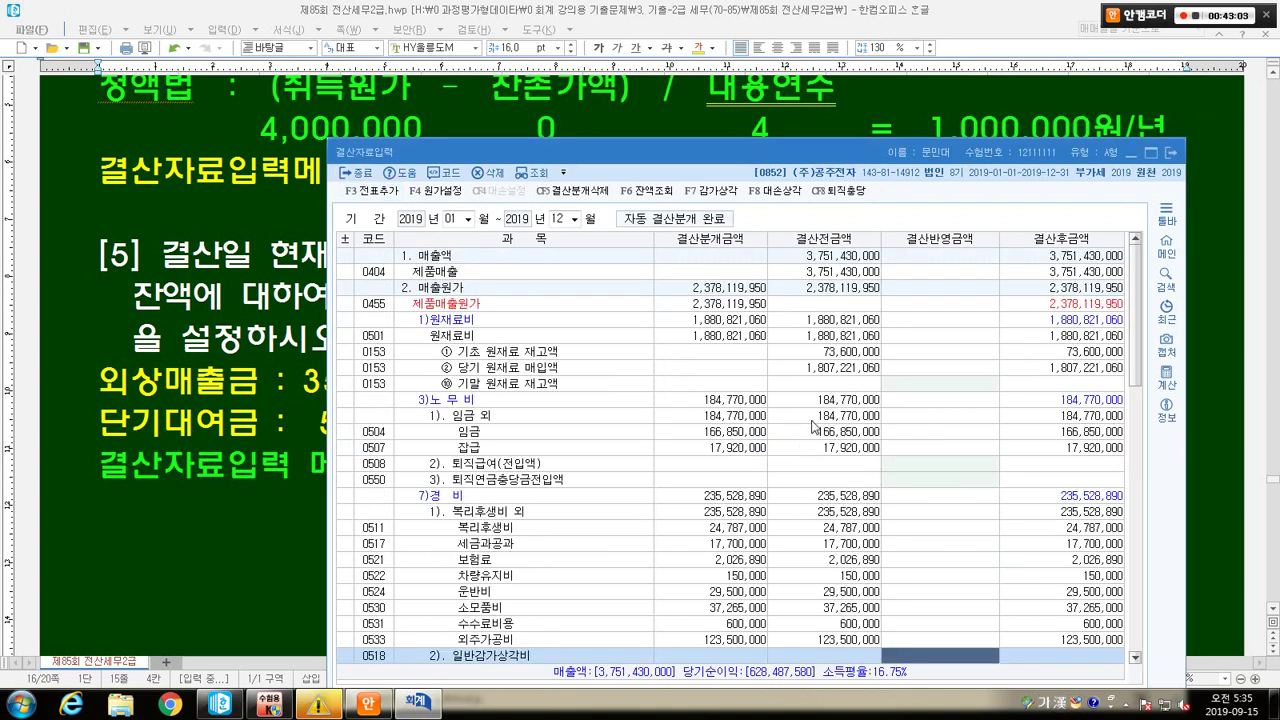
pyautogui.press('Escape')
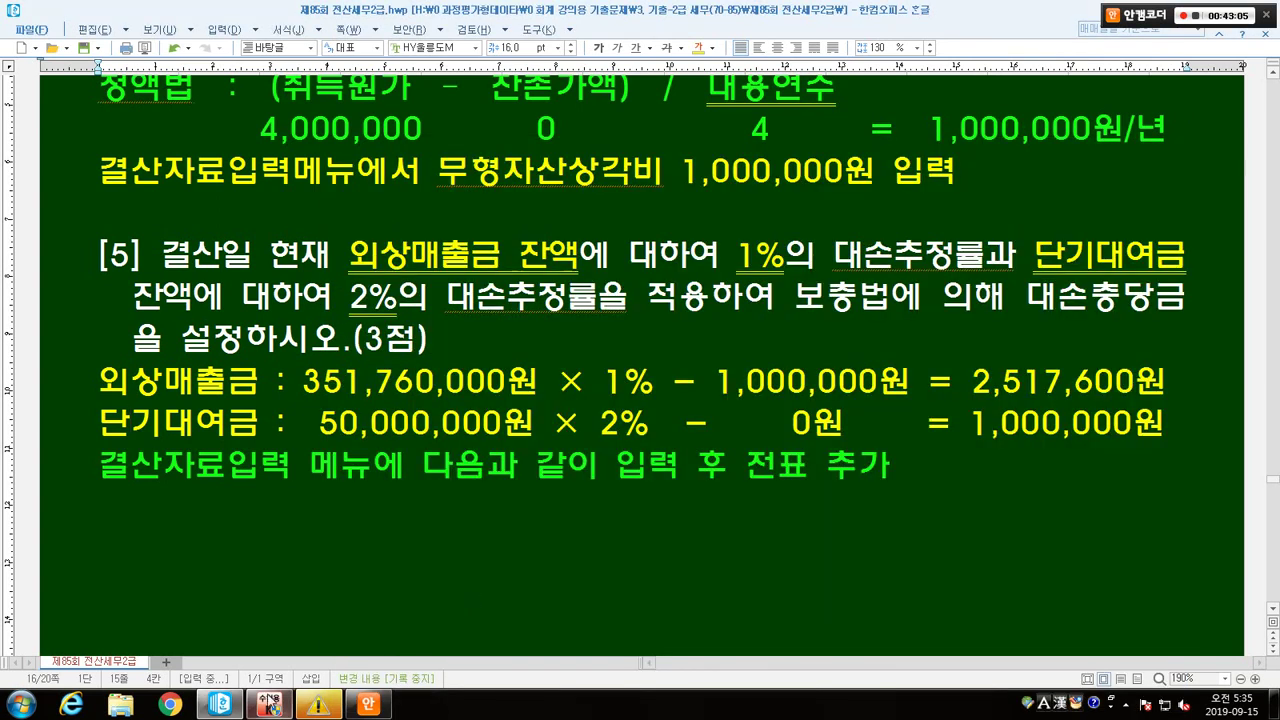
# Open 일반전표입력 from the KcLep main window and list the vouchers of December 31, 2019.
pyautogui.click(267, 700)
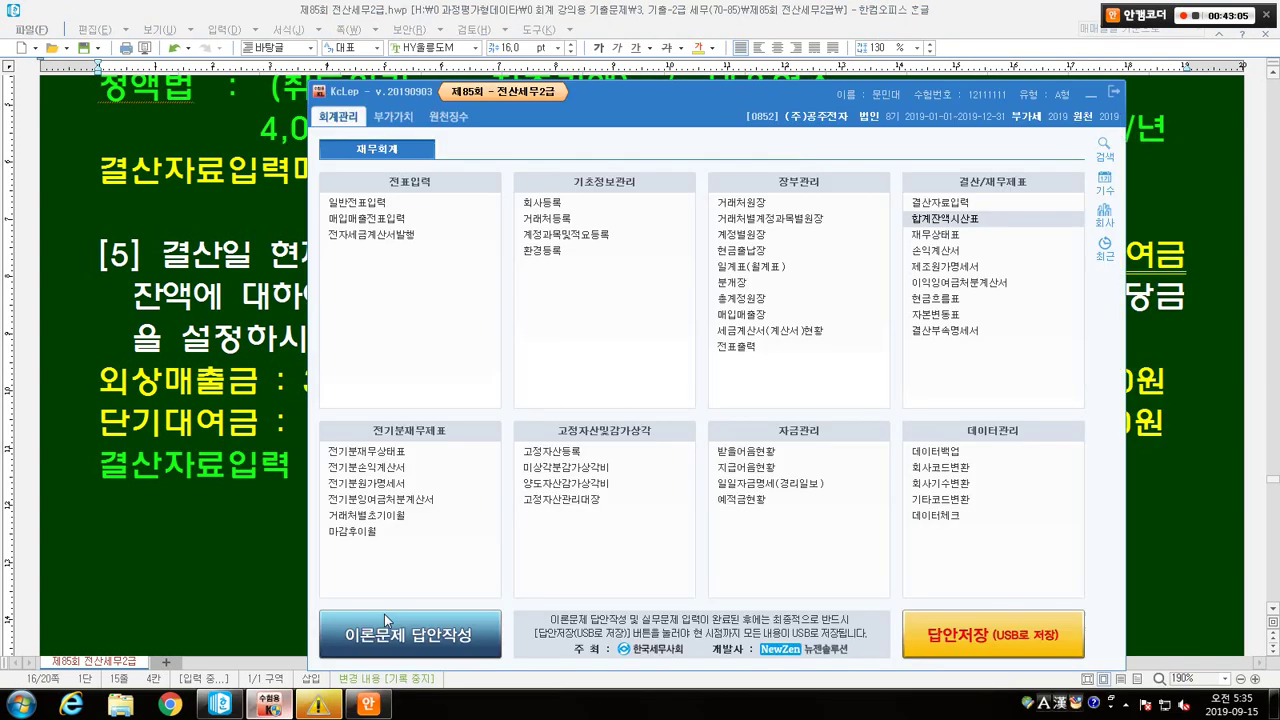
pyautogui.click(348, 205)
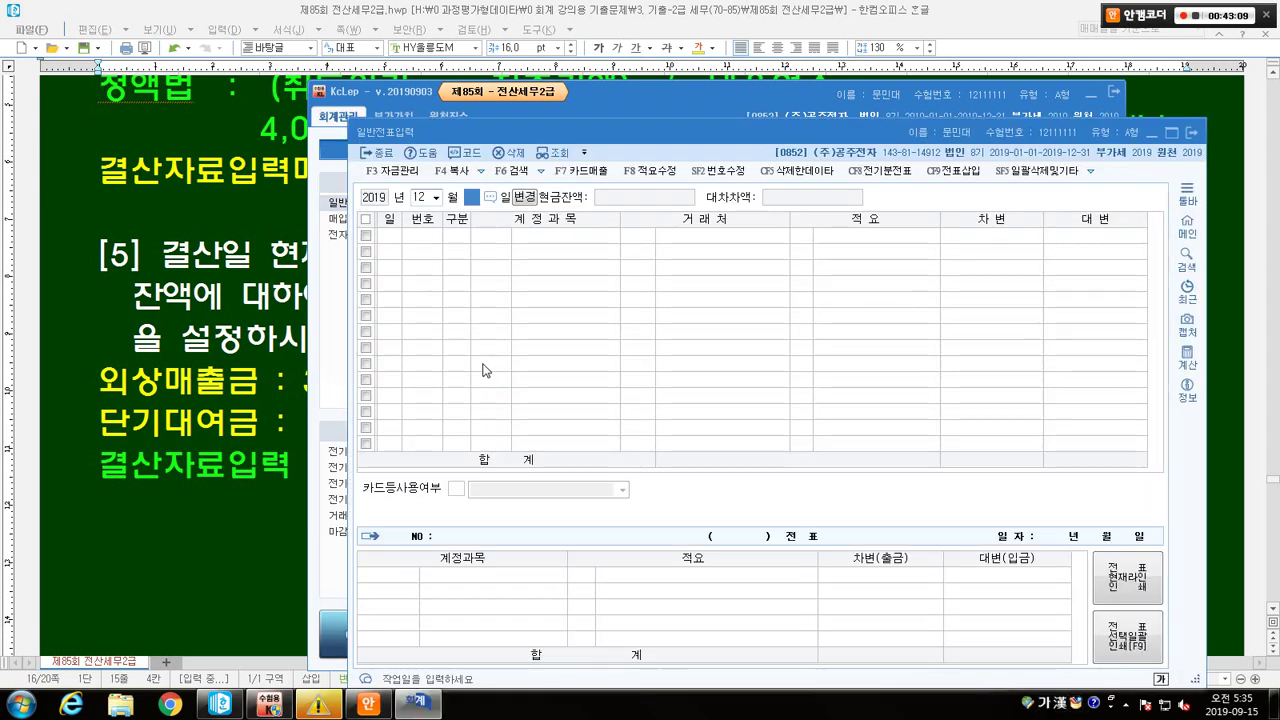
pyautogui.write('31')
pyautogui.press('Return')
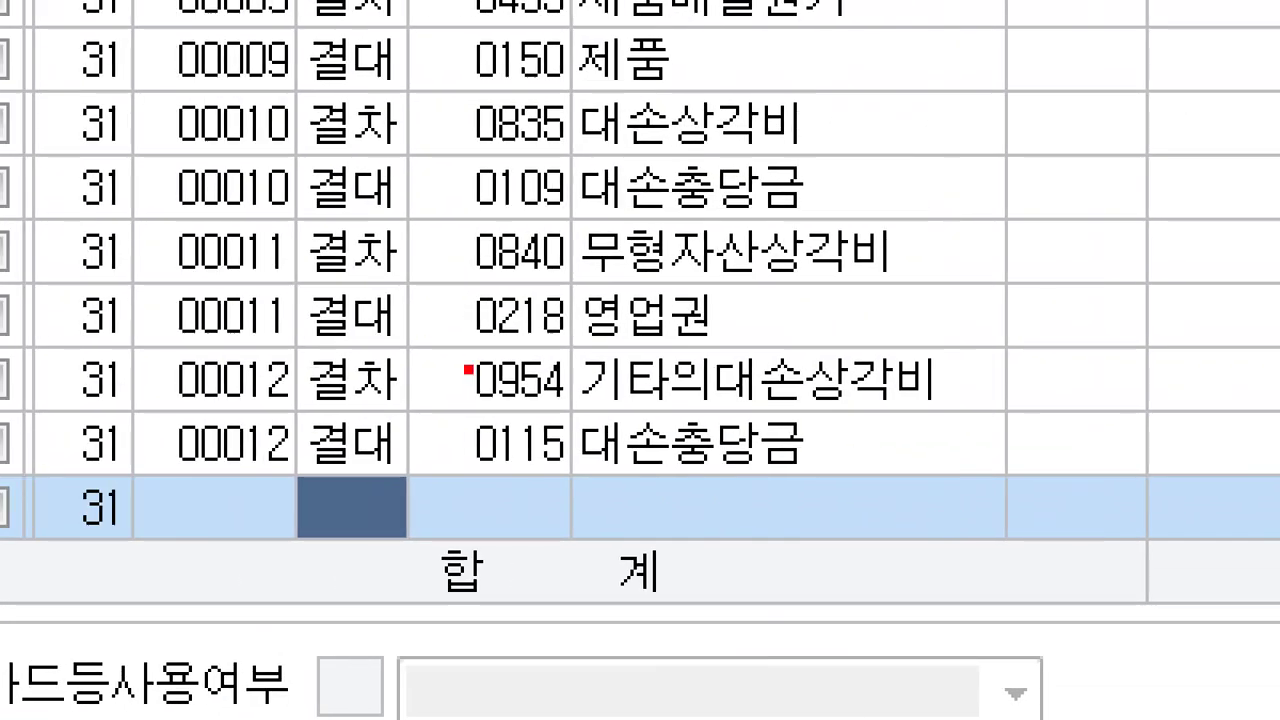
# Box the 대손상각비, 무형자산상각비 and 기타의대손상각비 closing entries, point arrows at the two 대손충당금 entries, and close 일반전표입력.
pyautogui.moveTo(260, 216)
pyautogui.mouseDown()
pyautogui.moveTo(856, 320)
pyautogui.moveTo(924, 350)
pyautogui.mouseUp()
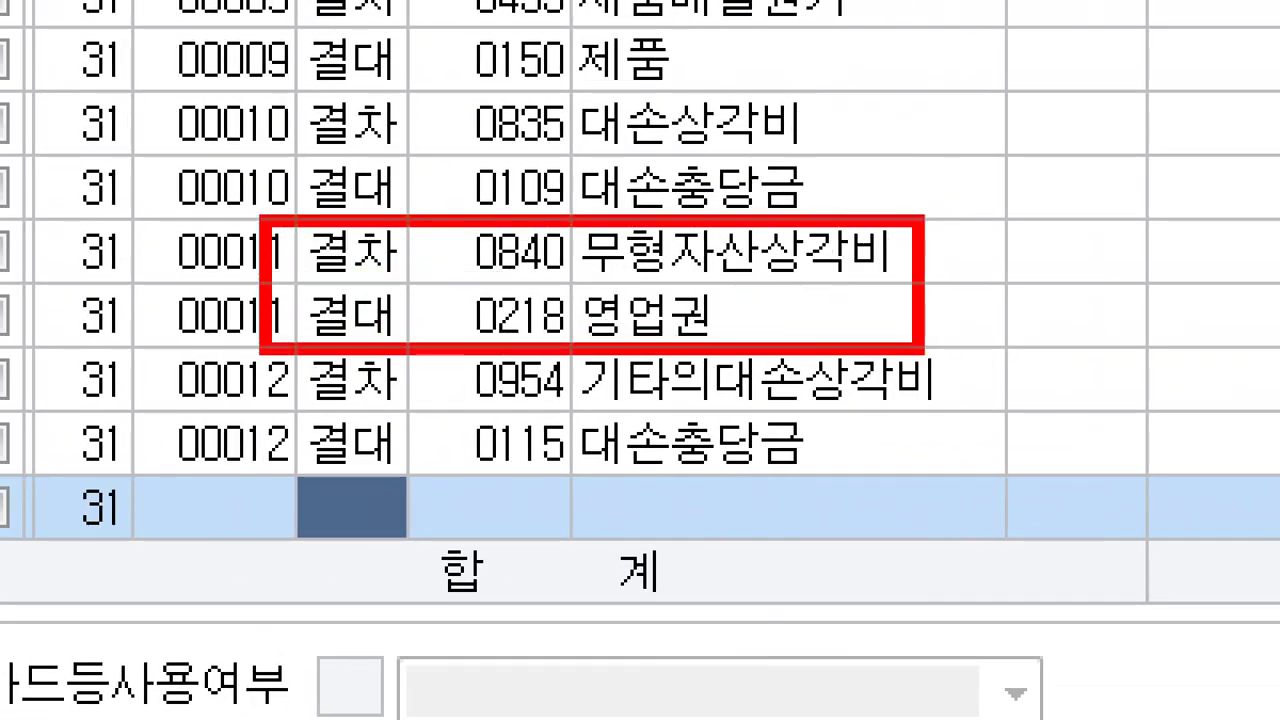
pyautogui.moveTo(296, 80)
pyautogui.mouseDown()
pyautogui.moveTo(672, 120)
pyautogui.moveTo(894, 177)
pyautogui.moveTo(898, 206)
pyautogui.mouseUp()
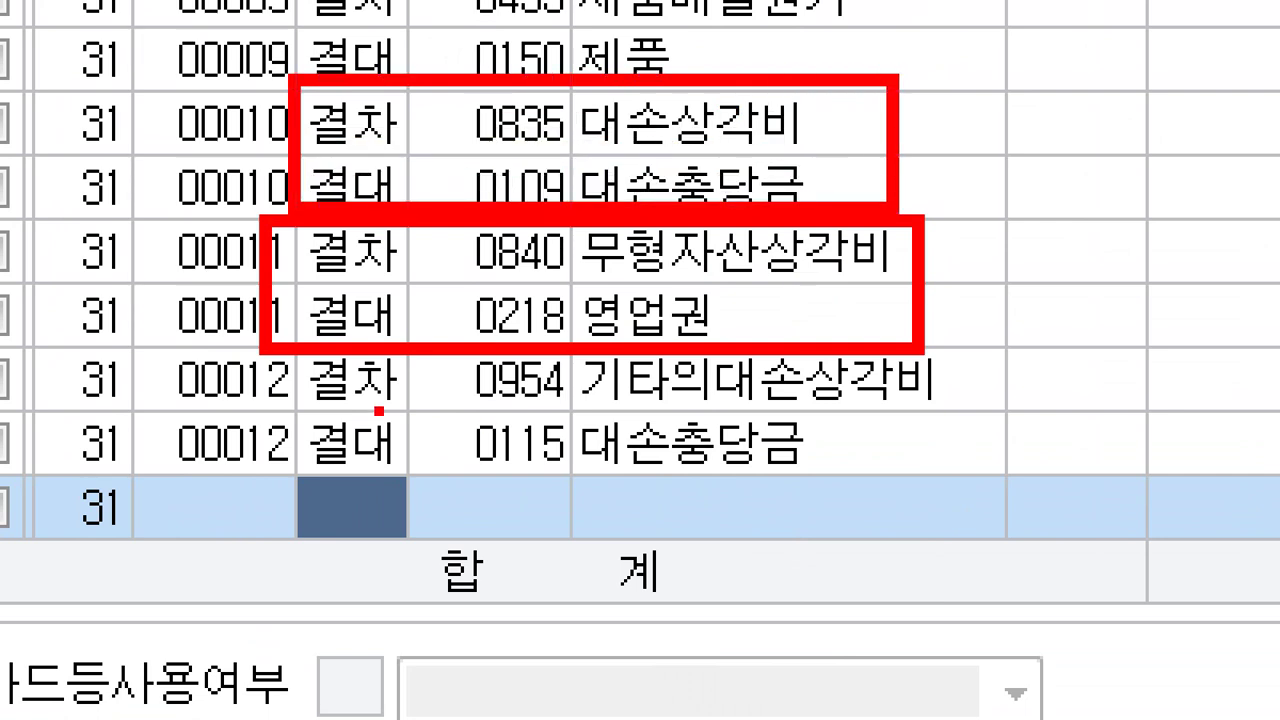
pyautogui.moveTo(286, 352)
pyautogui.mouseDown()
pyautogui.moveTo(928, 443)
pyautogui.moveTo(962, 486)
pyautogui.moveTo(984, 478)
pyautogui.mouseUp()
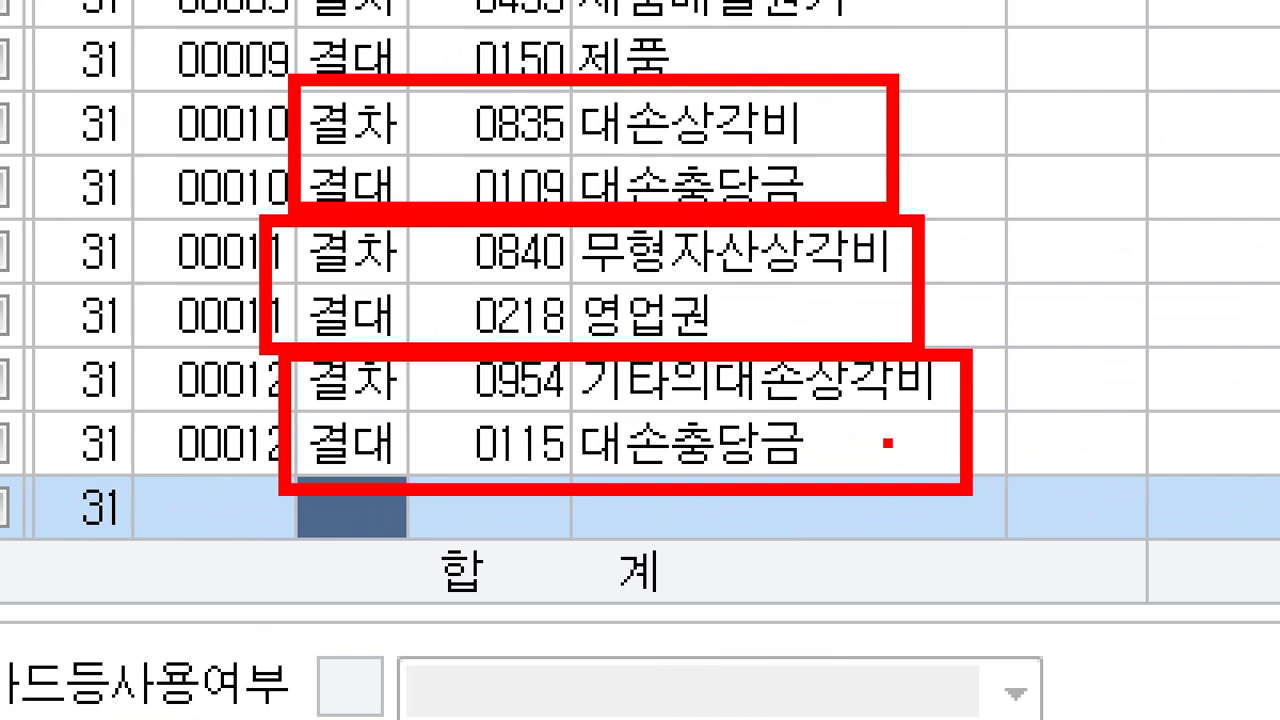
pyautogui.moveTo(892, 440); pyautogui.dragTo(1120, 474)
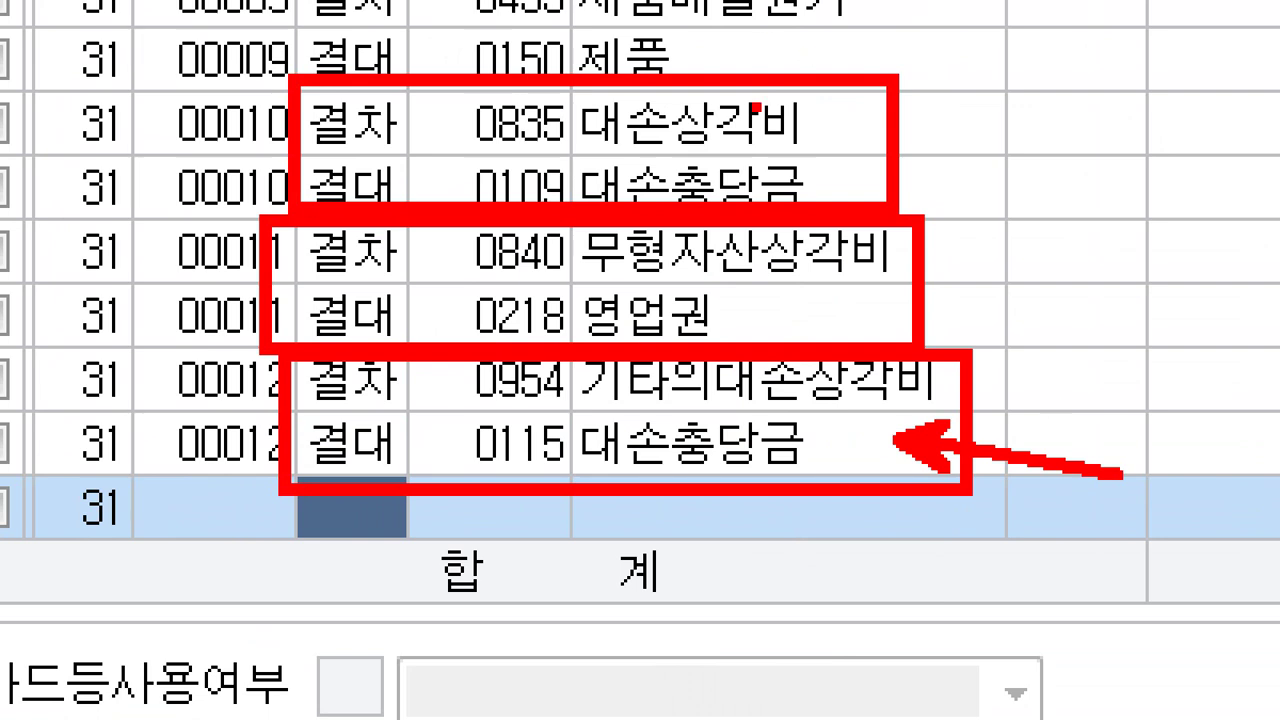
pyautogui.moveTo(843, 157); pyautogui.dragTo(1140, 220)
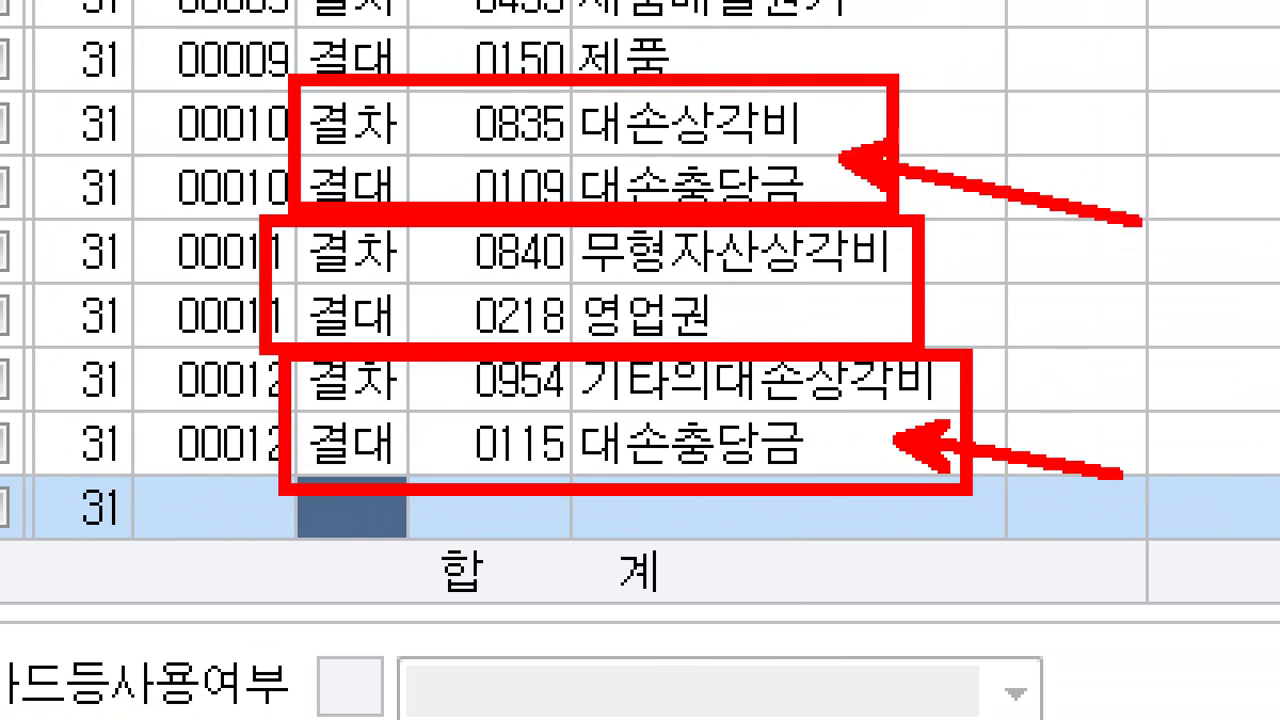
pyautogui.press('Escape')
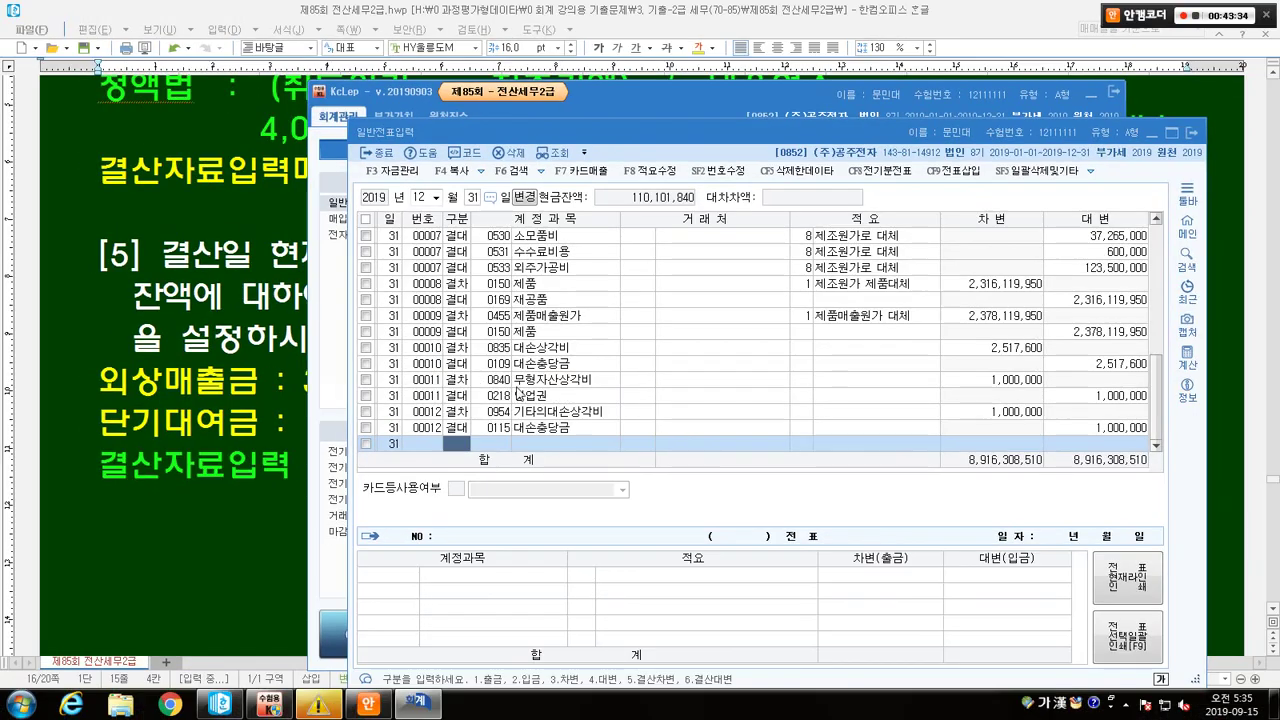
pyautogui.moveTo(718, 129); pyautogui.dragTo(638, 171)
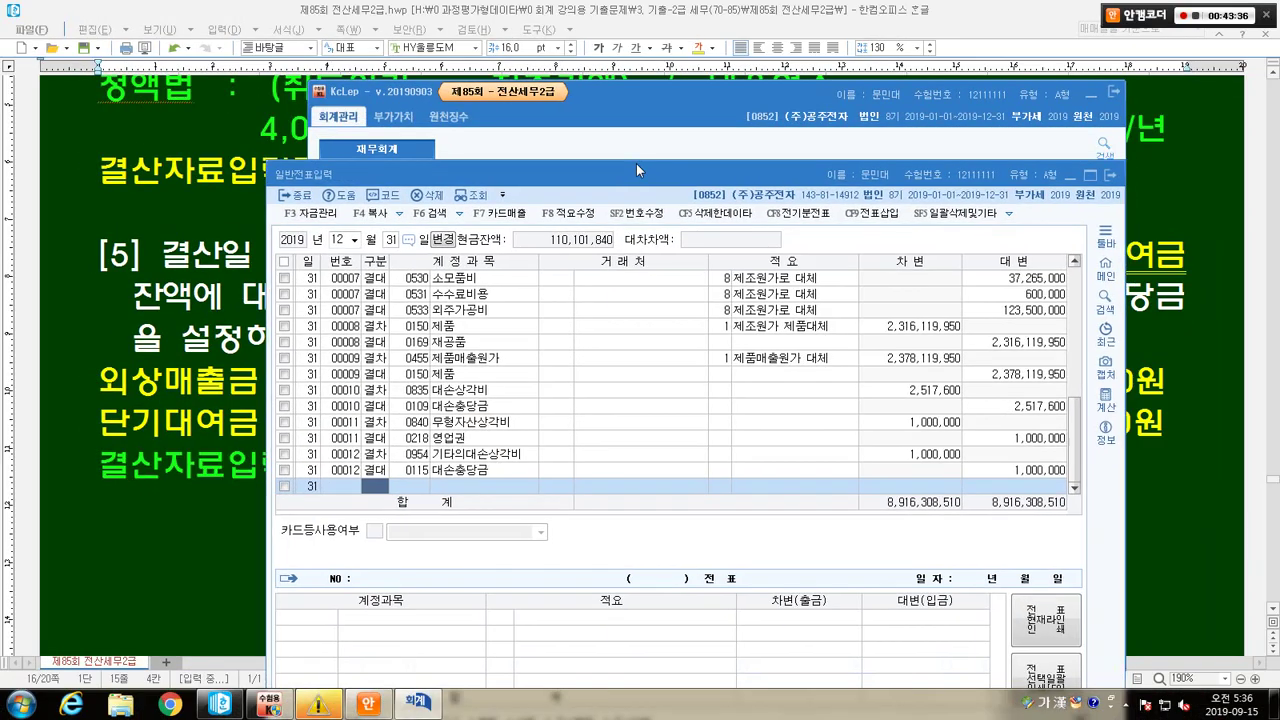
pyautogui.click(1108, 174)
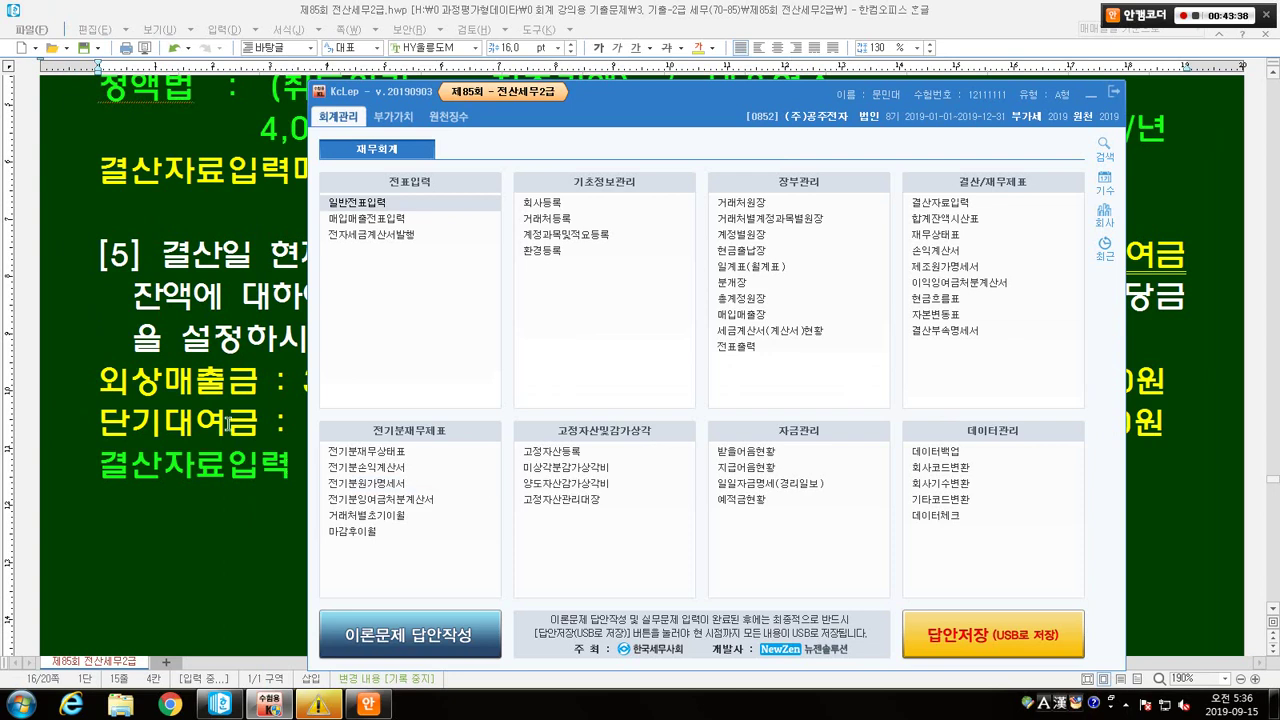
# Switch to the exam document and review questions [4] and [5] with their goodwill amortization and bad debt solutions.
pyautogui.click(229, 421)
pyautogui.scroll(4, 268, 421)
pyautogui.moveTo(342, 332); pyautogui.dragTo(670, 396)
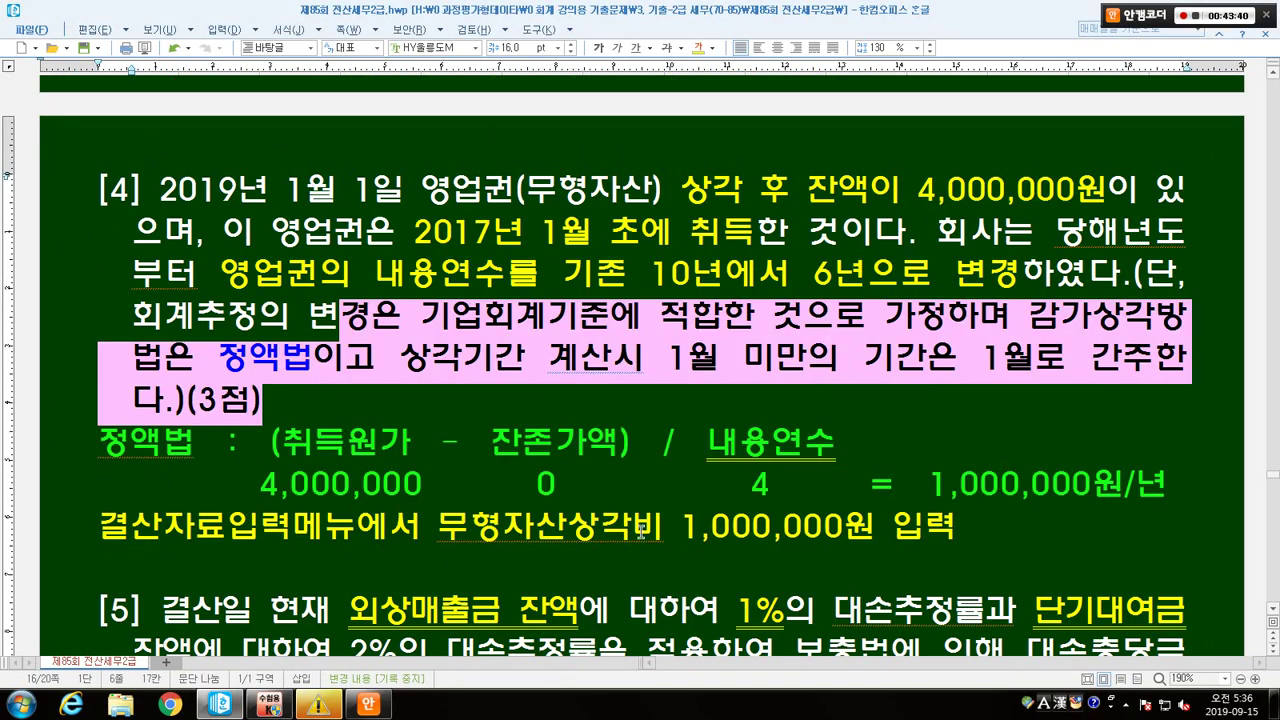
pyautogui.scroll(-3, 650, 495)
pyautogui.click(672, 470)
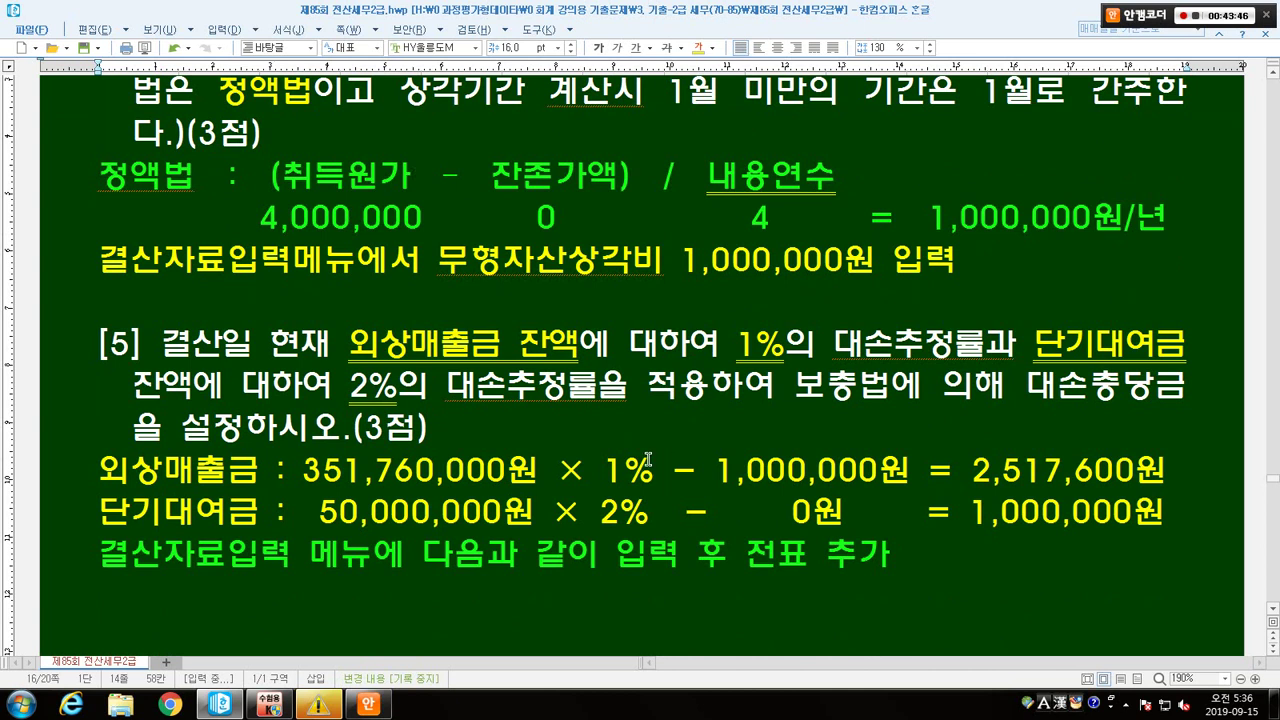
pyautogui.scroll(1, 650, 457)
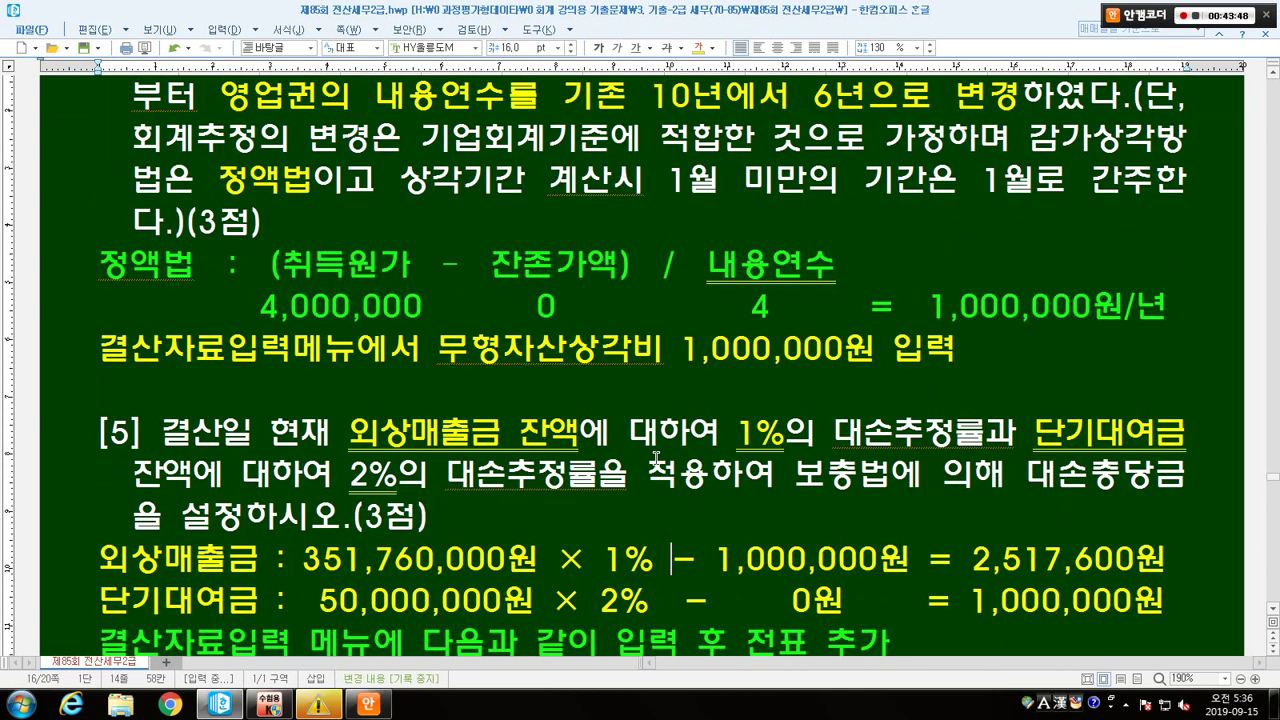
pyautogui.click(648, 287)
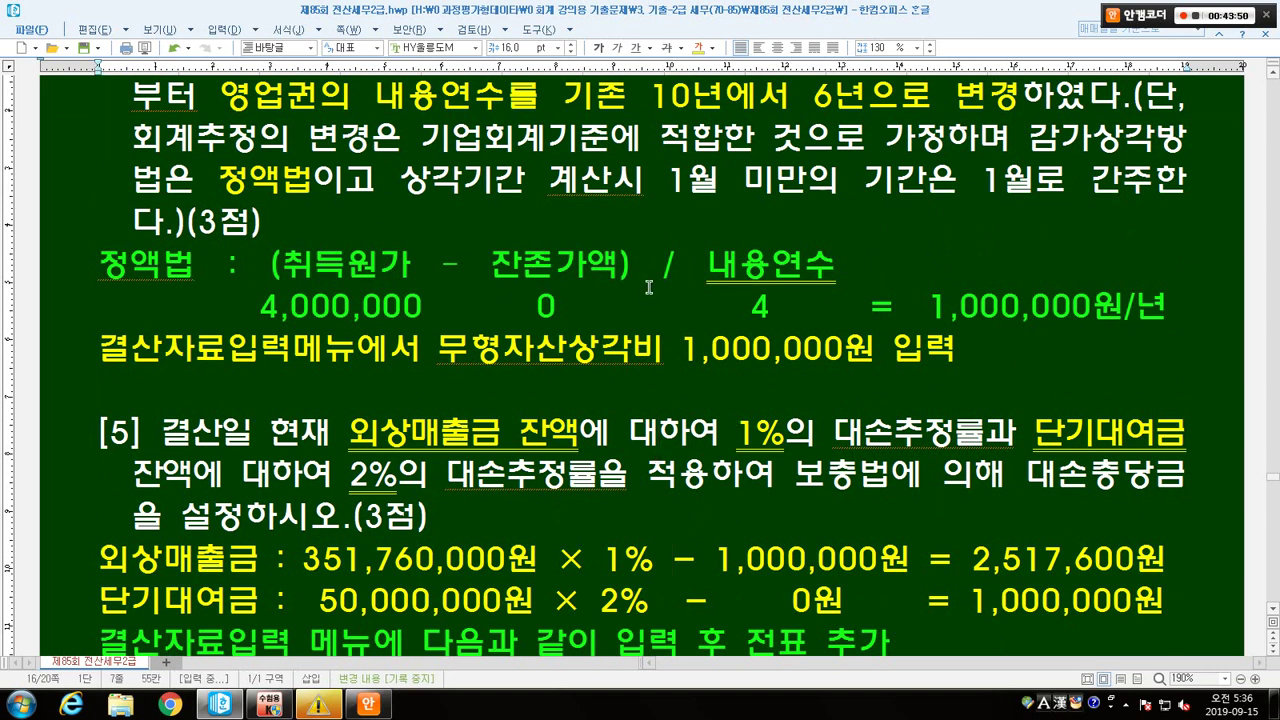
pyautogui.scroll(-2, 671, 287)
pyautogui.click(706, 328)
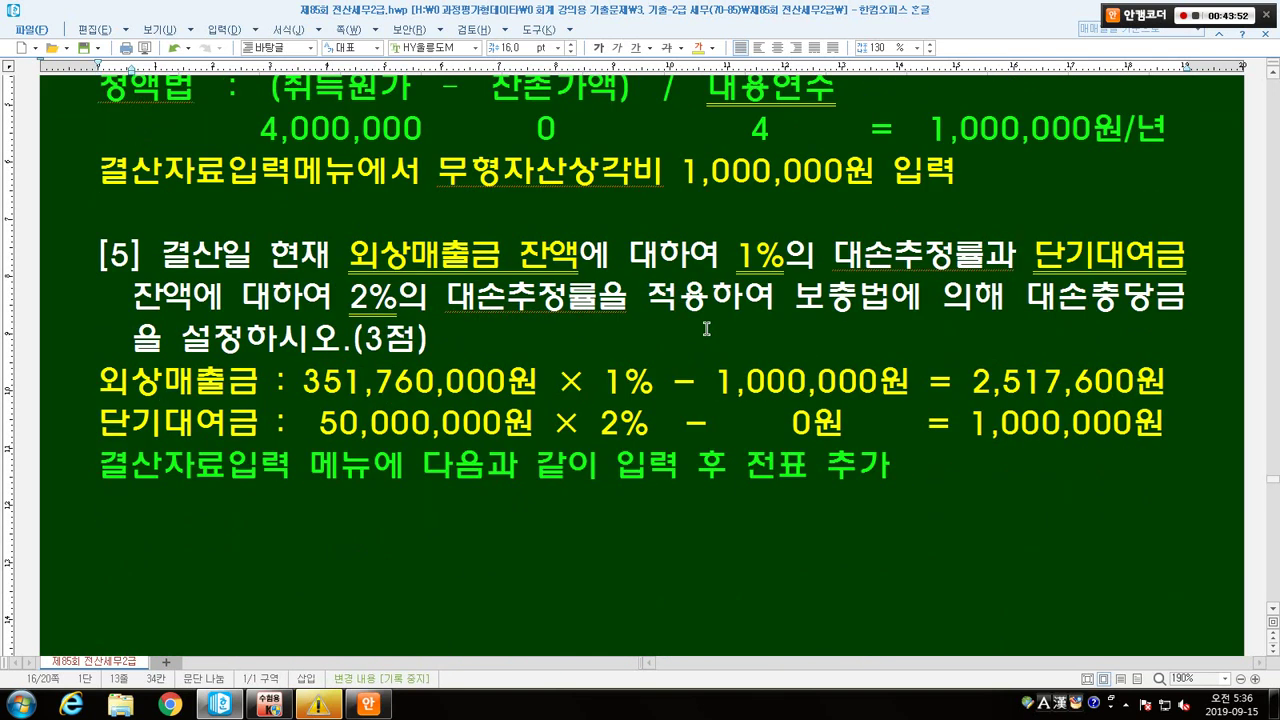